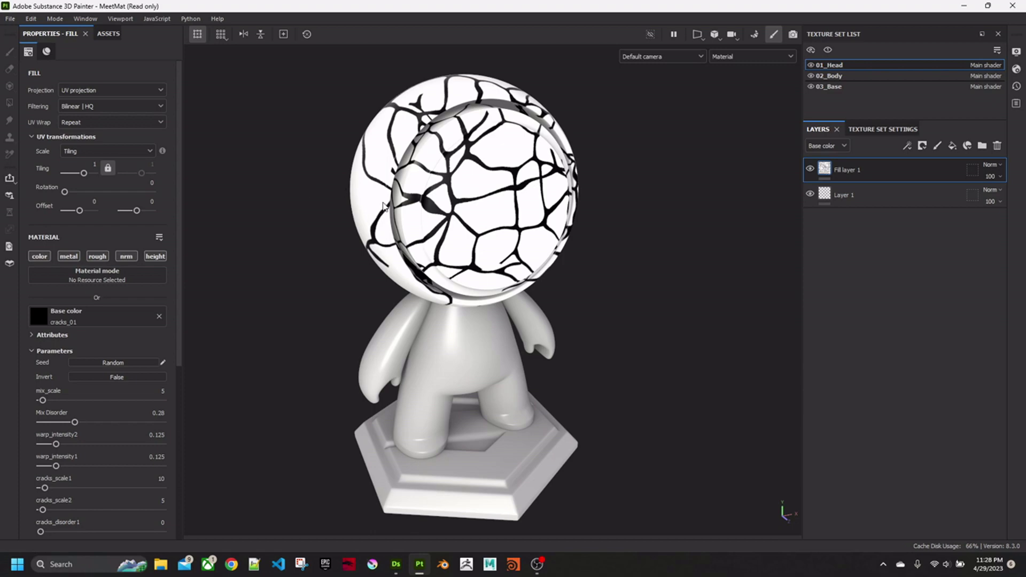
# Step: Set warp_intensity1 to 0.2, preview Invert on then back off, and orbit the cracked head
pyautogui.moveTo(374, 214); pyautogui.dragTo(453, 215, button='middle')
pyautogui.scroll(2, 452, 216)
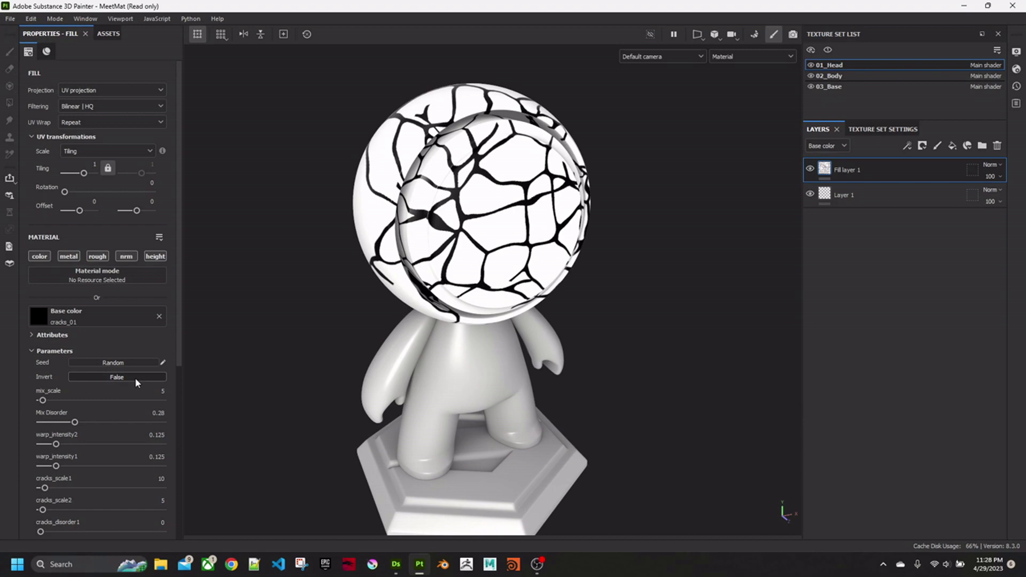
pyautogui.moveTo(56, 467)
pyautogui.mouseDown()
pyautogui.moveTo(67, 467)
pyautogui.moveTo(44, 468)
pyautogui.moveTo(64, 467)
pyautogui.mouseUp()
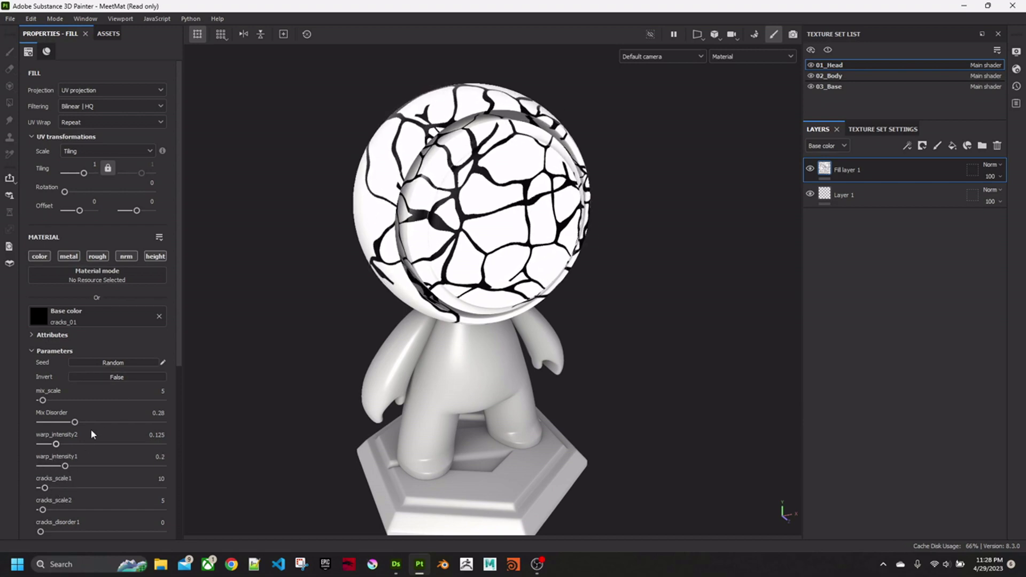
pyautogui.click(114, 378)
pyautogui.click(114, 378)
pyautogui.keyDown('alt'); pyautogui.moveTo(498, 313); pyautogui.dragTo(525, 303); pyautogui.keyUp('alt')
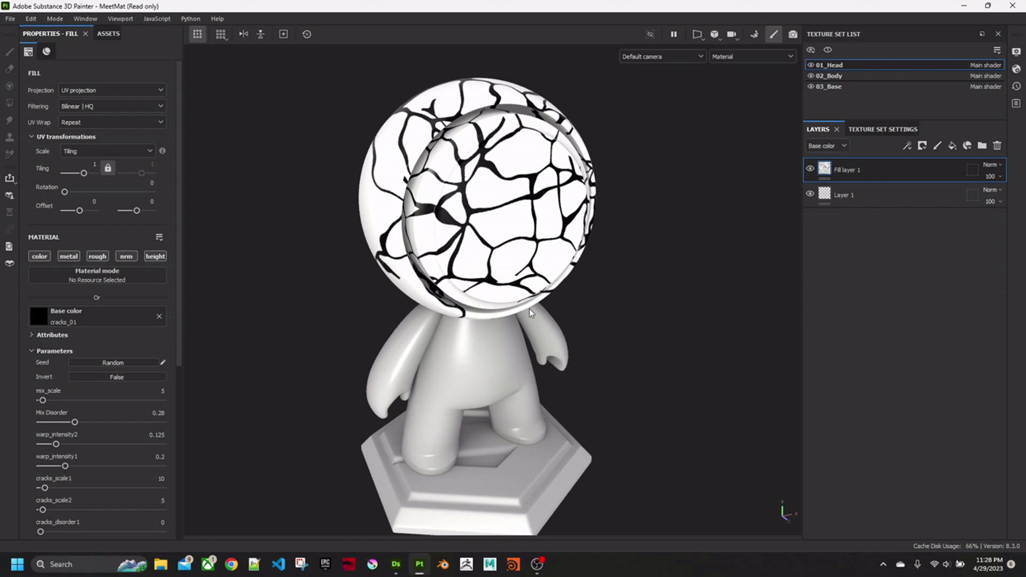
pyautogui.keyDown('alt'); pyautogui.moveTo(521, 292); pyautogui.dragTo(520, 307); pyautogui.keyUp('alt')
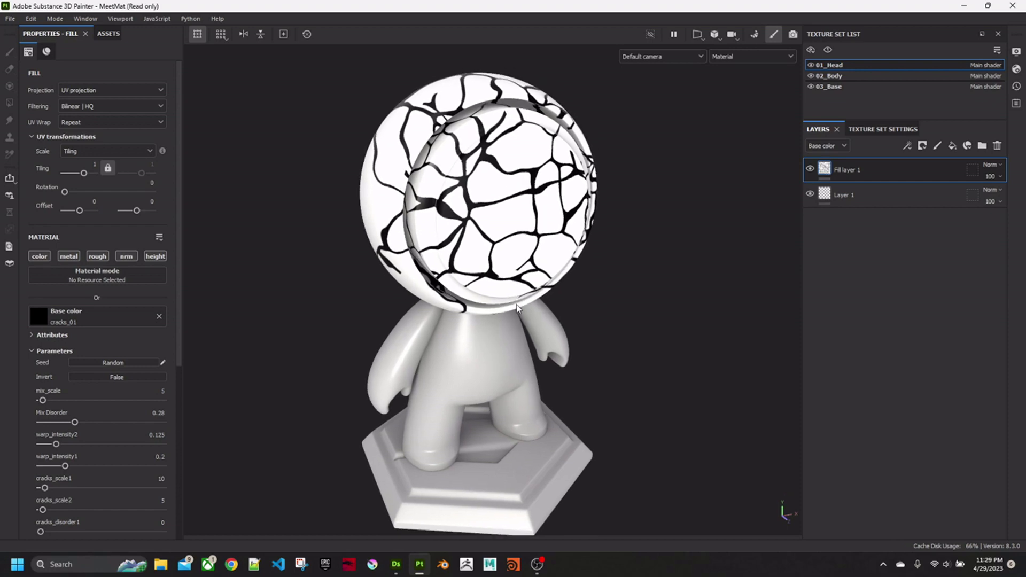
# Step: Close Painter discarding changes, then close the cracks_01.sbs package in Designer
pyautogui.click(1014, 8)
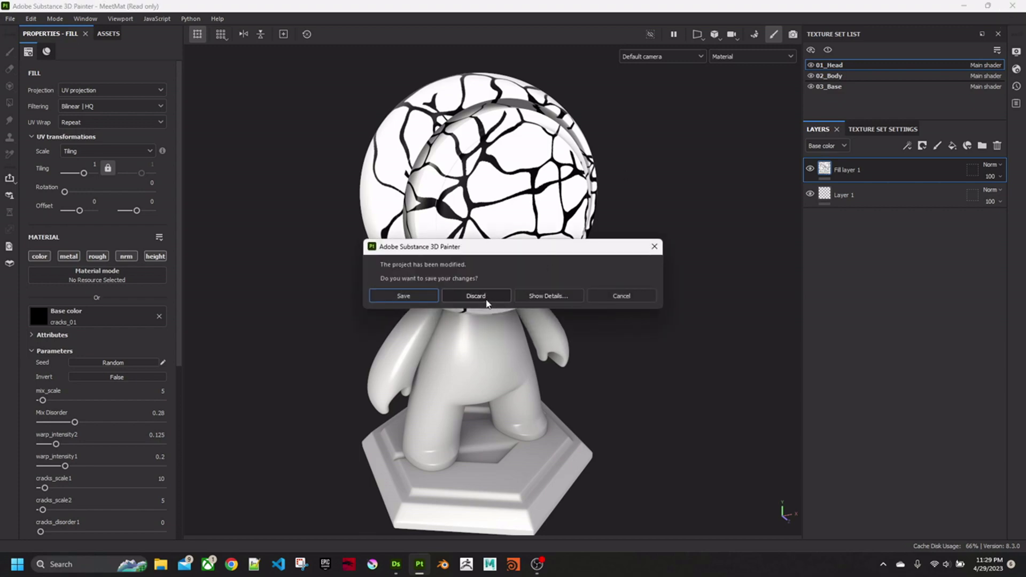
pyautogui.click(486, 302)
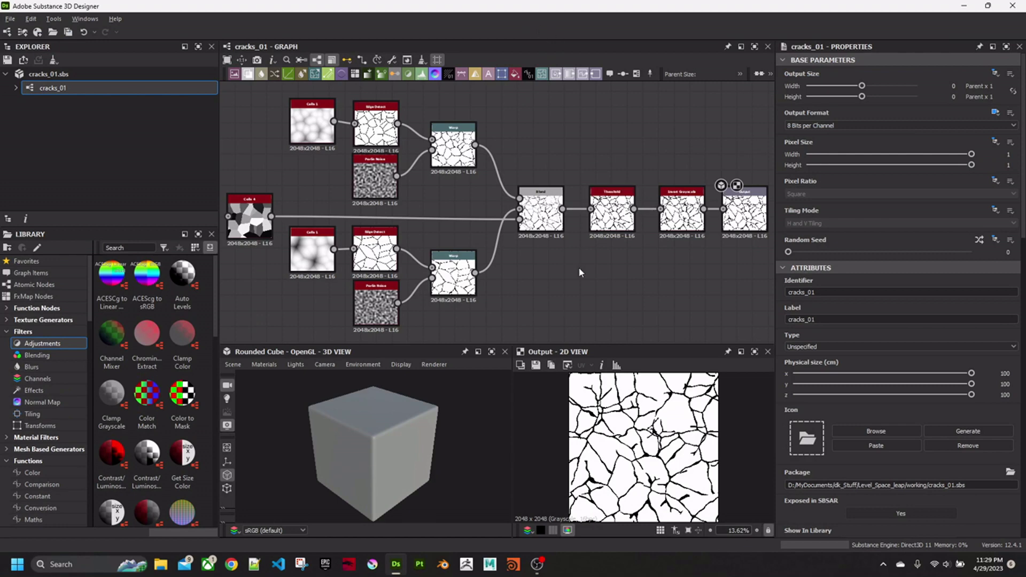
pyautogui.moveTo(579, 269); pyautogui.dragTo(572, 267, button='middle')
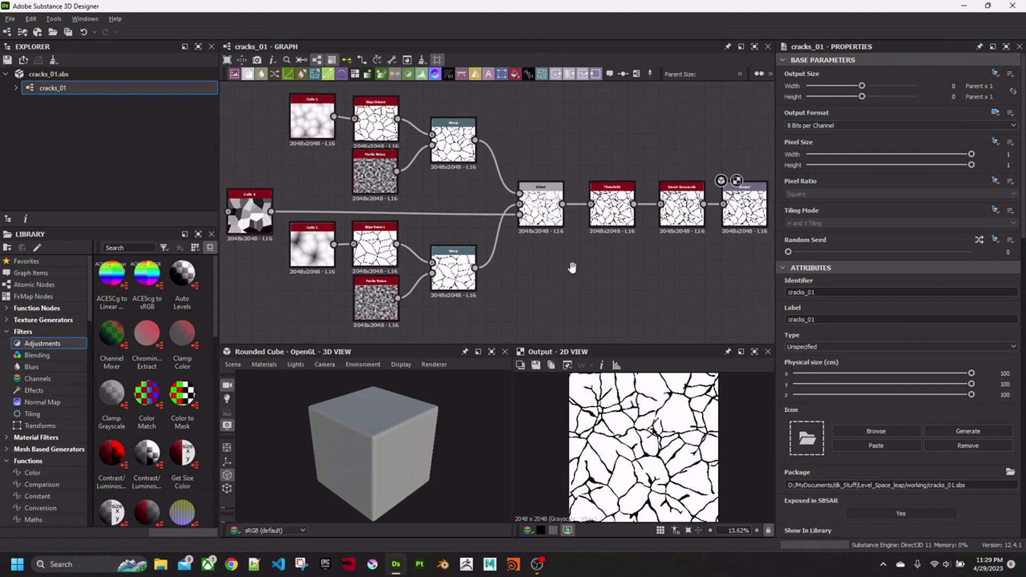
pyautogui.scroll(-1, 578, 302)
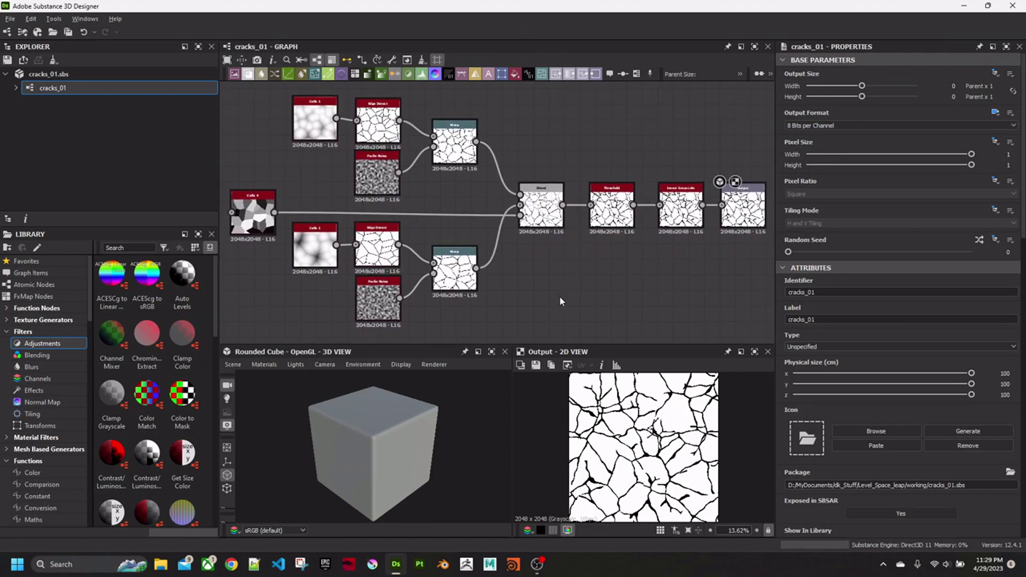
pyautogui.rightClick(58, 78)
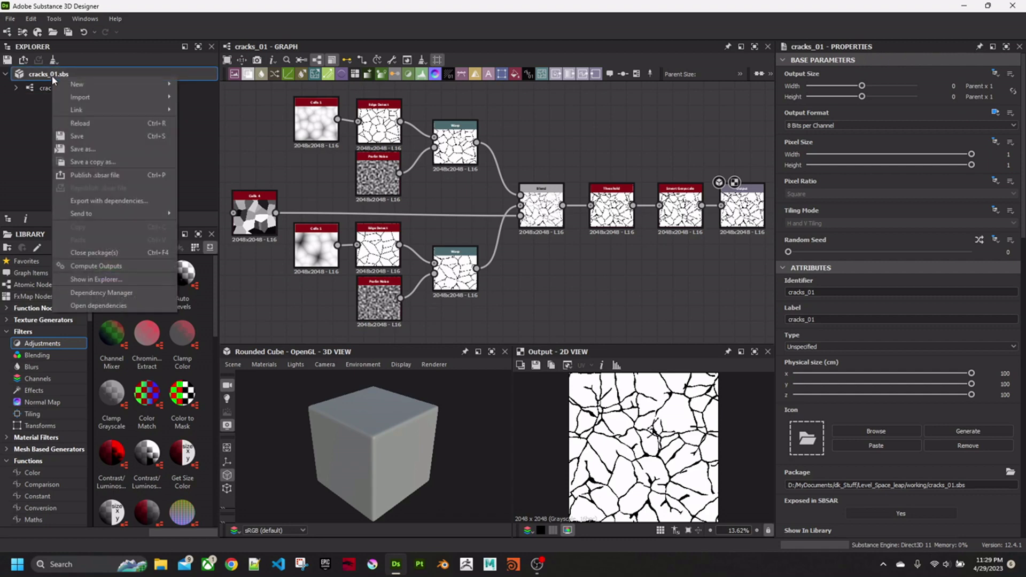
pyautogui.click(113, 254)
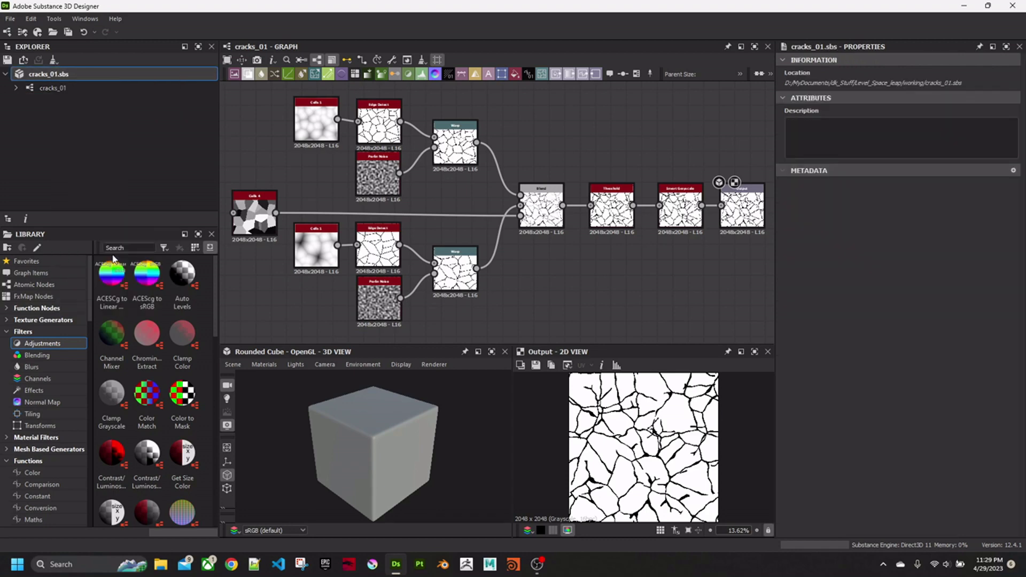
# Step: Create a new Substance graph from the Empty template with a 2048 px parent size
pyautogui.click(10, 18)
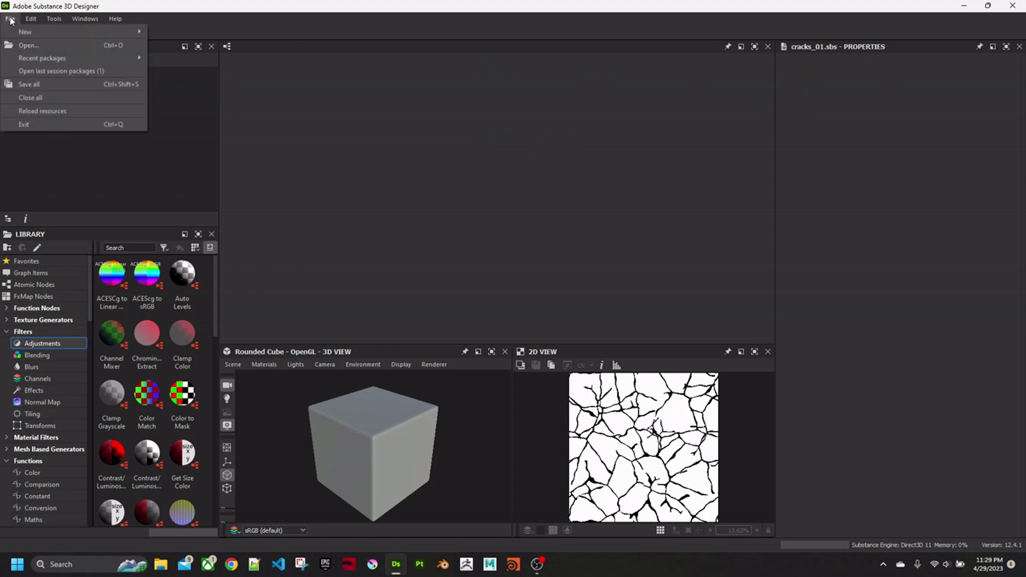
pyautogui.moveTo(16, 31)
pyautogui.click(178, 30)
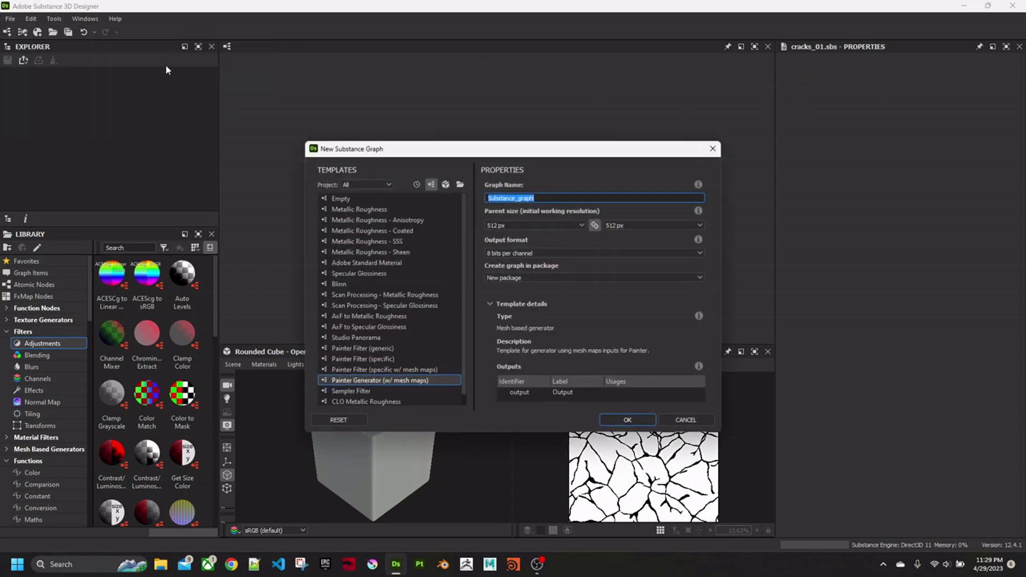
pyautogui.click(356, 200)
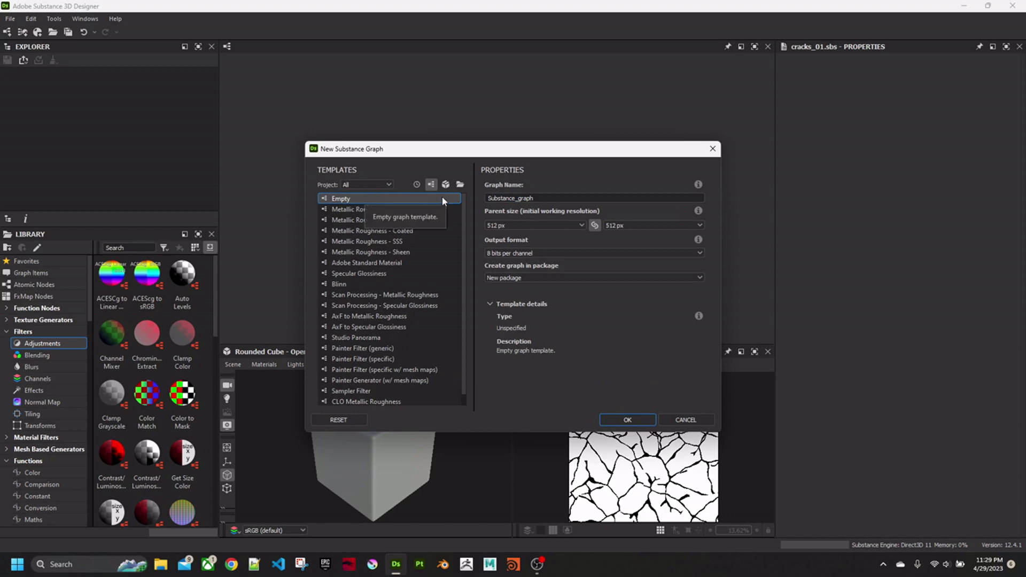
pyautogui.click(581, 226)
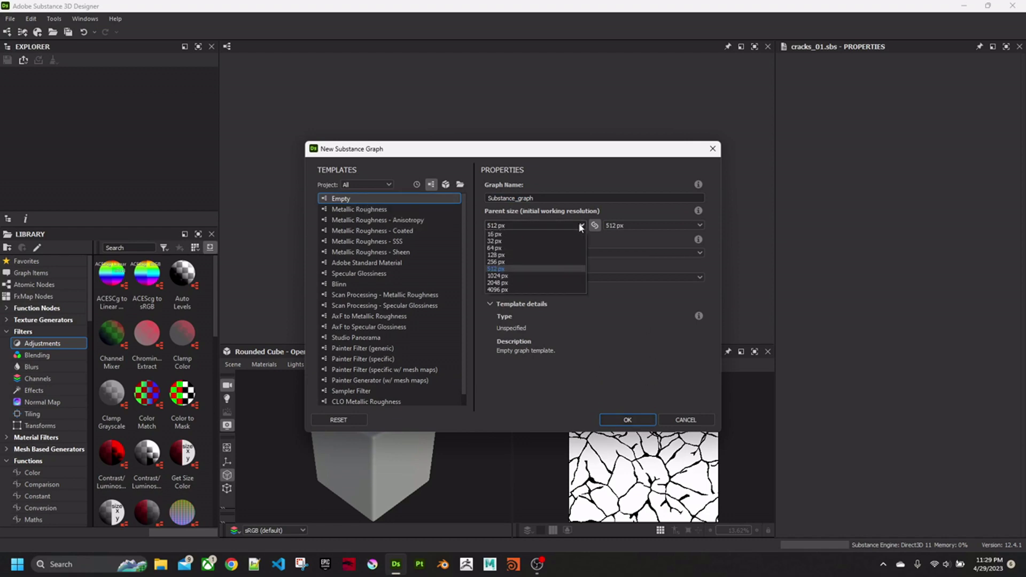
pyautogui.click(512, 281)
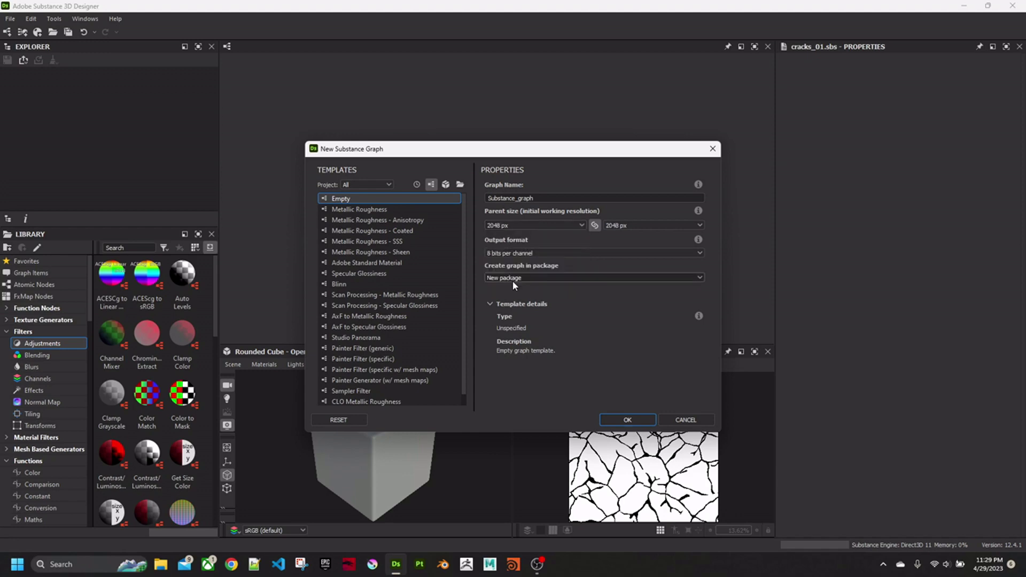
pyautogui.click(637, 423)
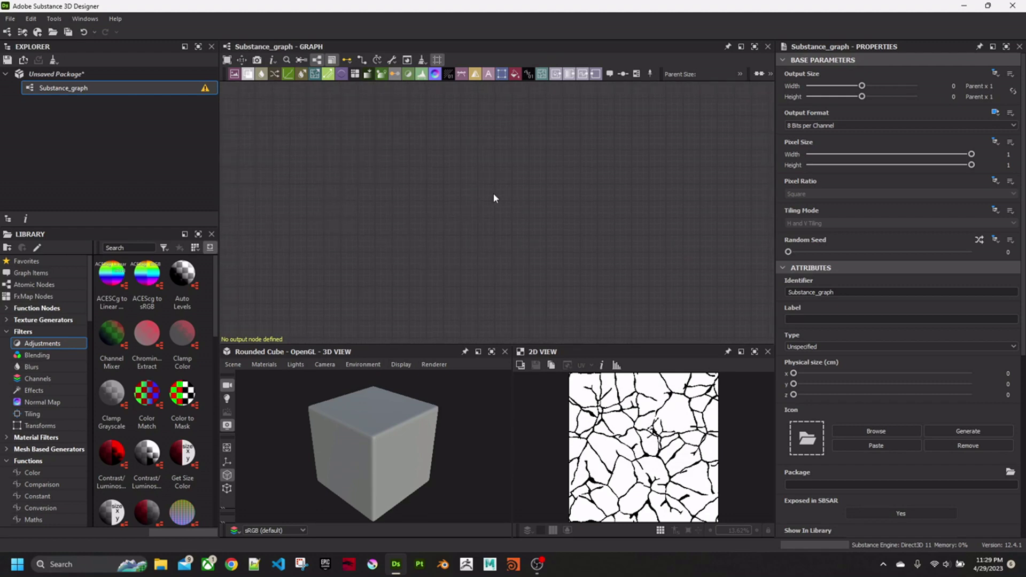
# Step: Add an Output node via the 'out' search and place it toward the canvas's right
pyautogui.press('space')
pyautogui.scroll(-10, 521, 175)
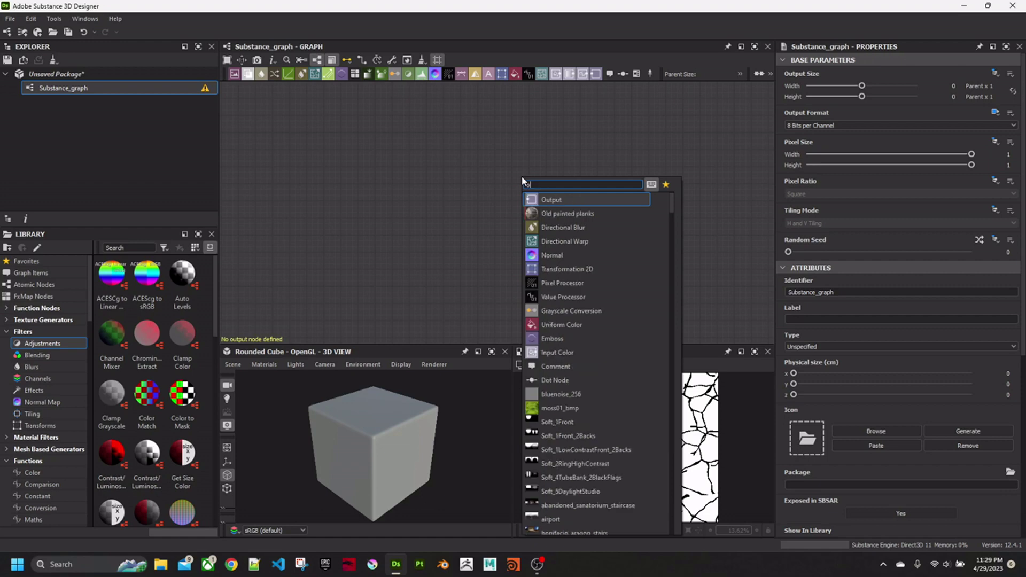
pyautogui.scroll(10, 521, 176)
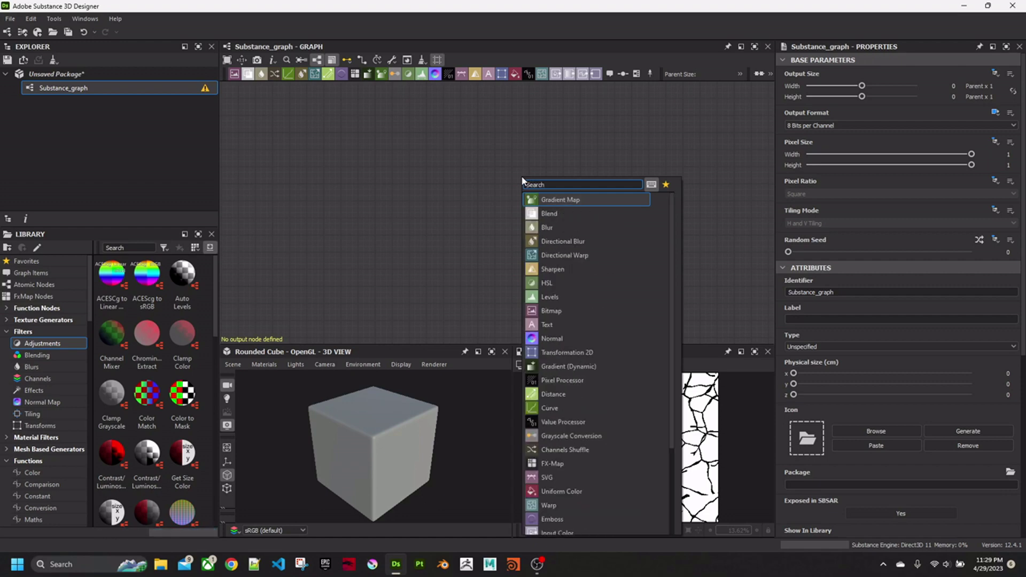
pyautogui.write('out')
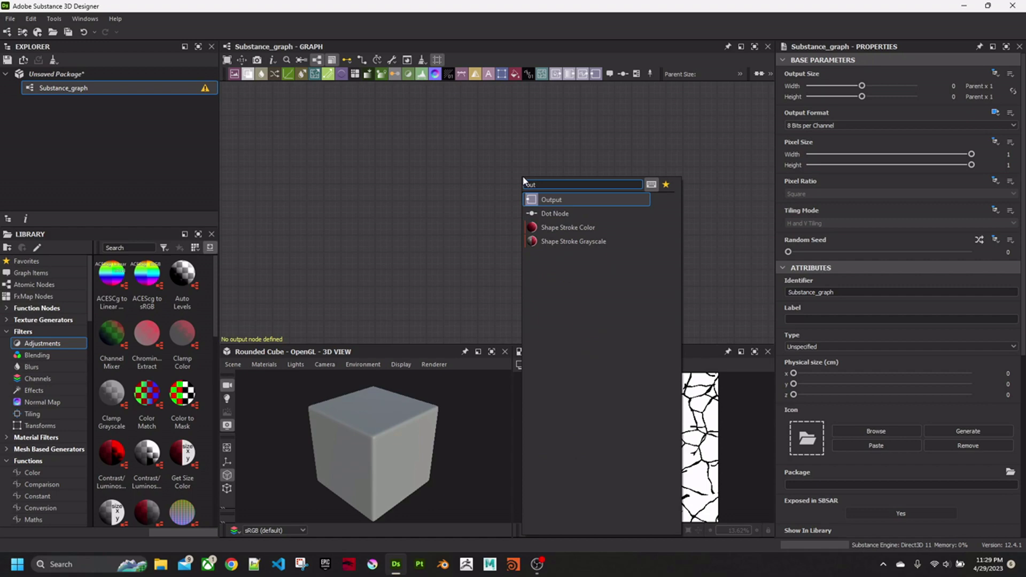
pyautogui.click(547, 198)
pyautogui.moveTo(533, 191); pyautogui.dragTo(704, 193)
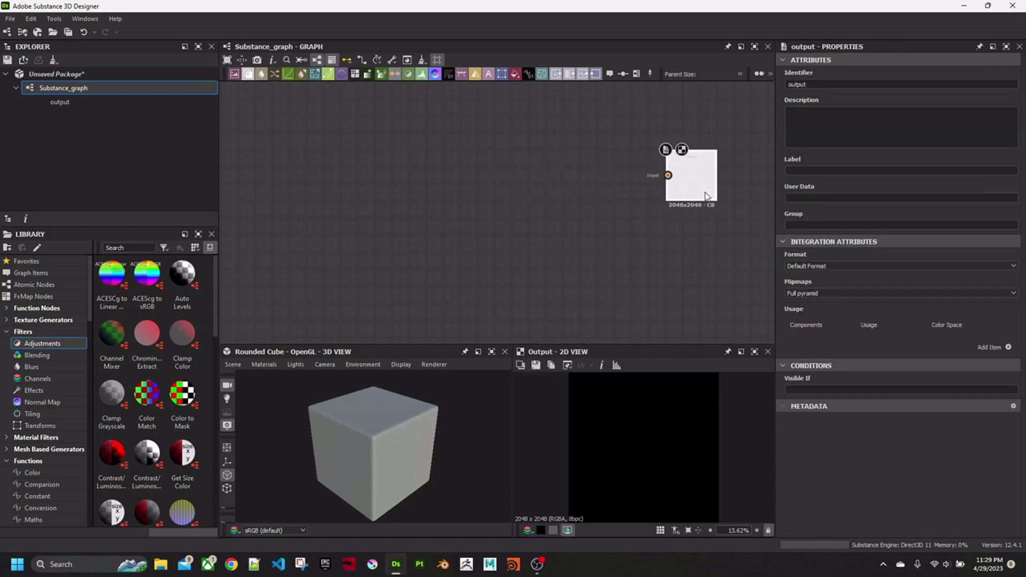
pyautogui.moveTo(601, 198); pyautogui.dragTo(583, 196, button='middle')
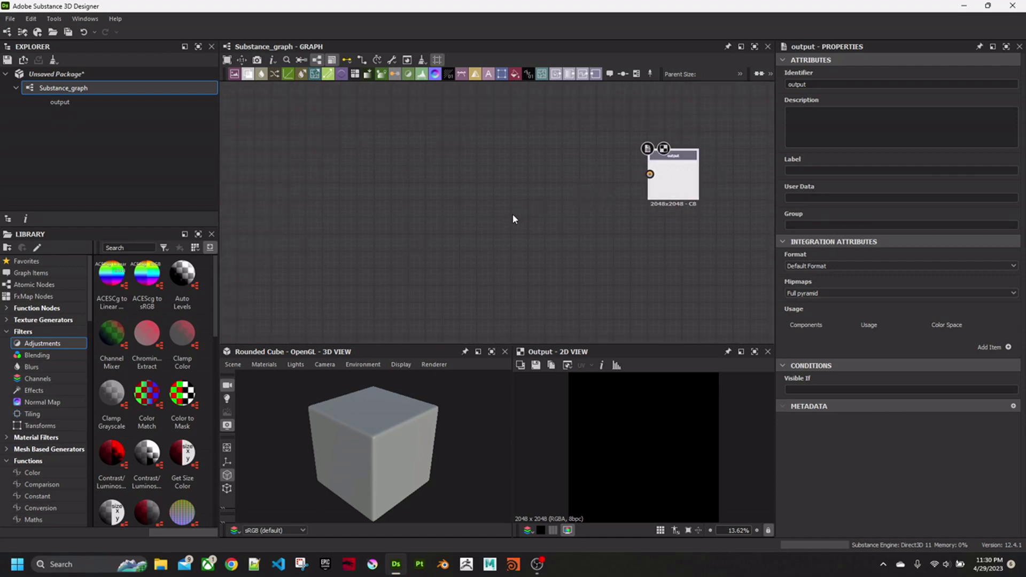
pyautogui.moveTo(504, 231); pyautogui.dragTo(532, 236, button='middle')
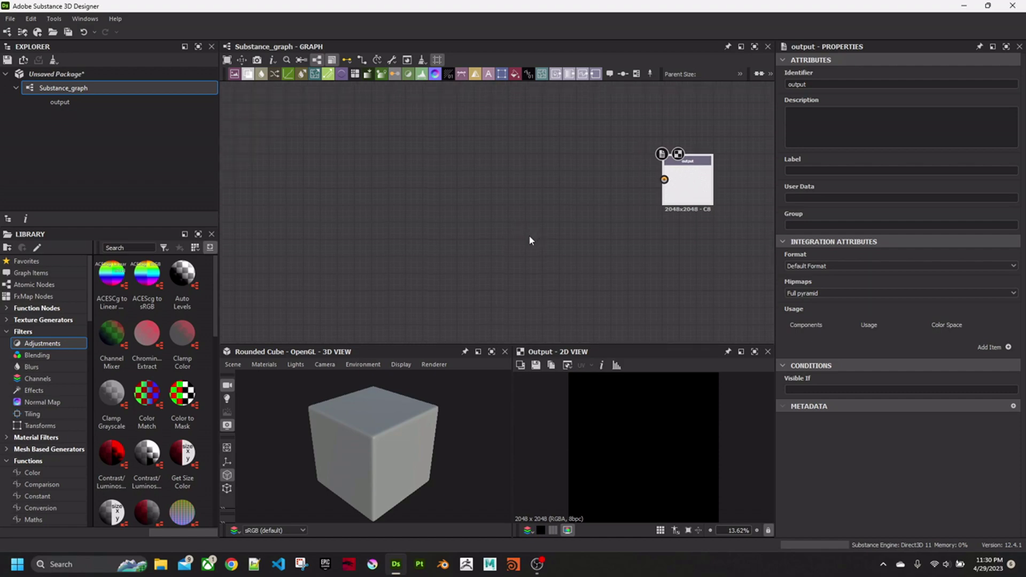
pyautogui.moveTo(557, 232); pyautogui.dragTo(588, 220, button='middle')
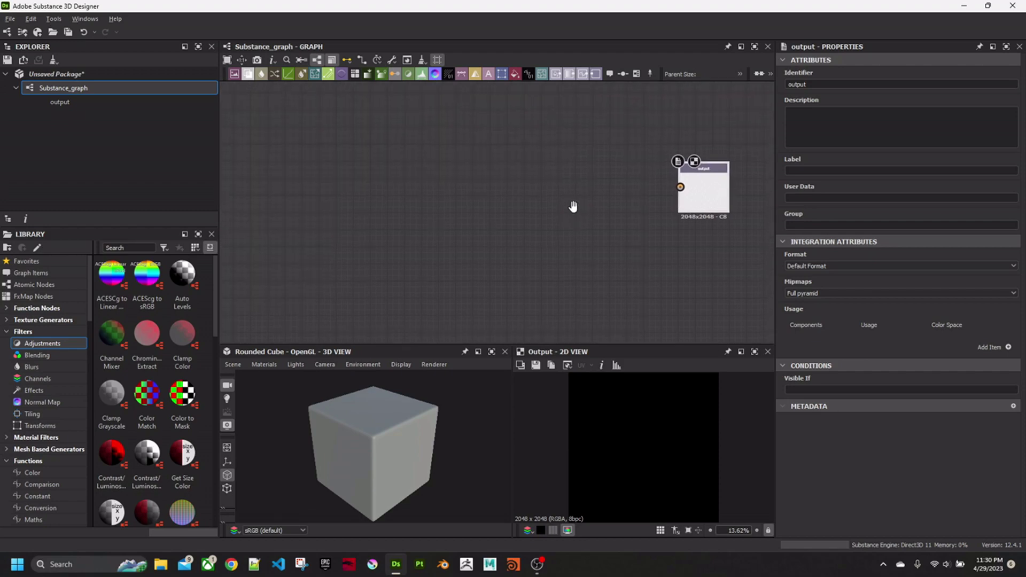
# Step: Add a Cells 1 node left of the output and lower its Scale from 32 to 14
pyautogui.press('space')
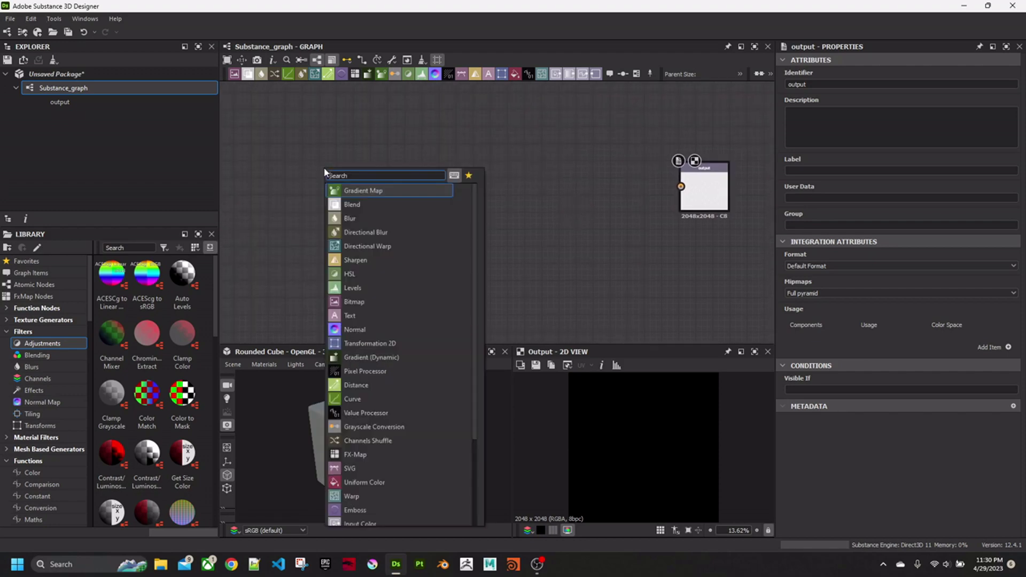
pyautogui.write('ce')
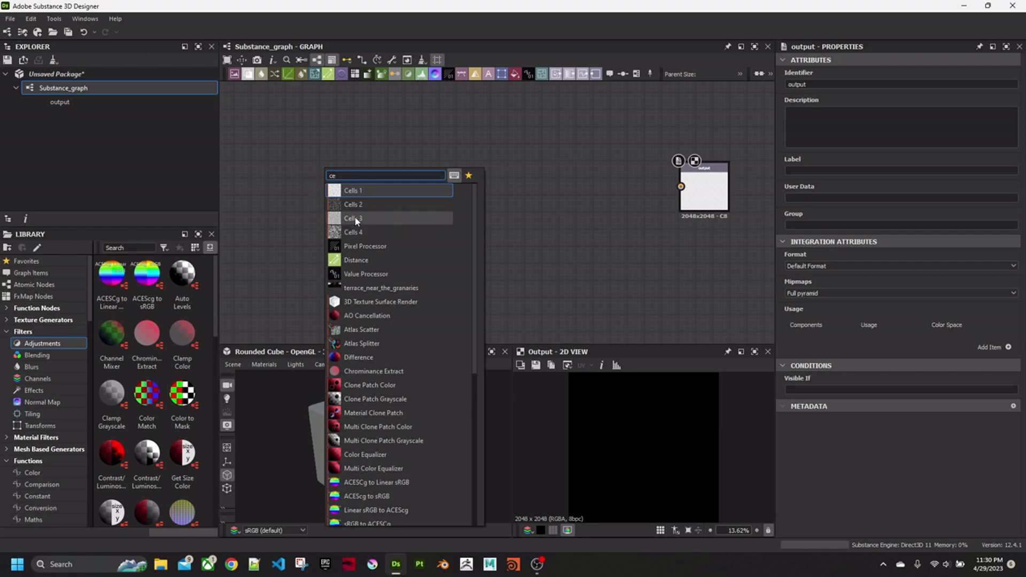
pyautogui.click(359, 189)
pyautogui.moveTo(327, 170); pyautogui.dragTo(370, 161)
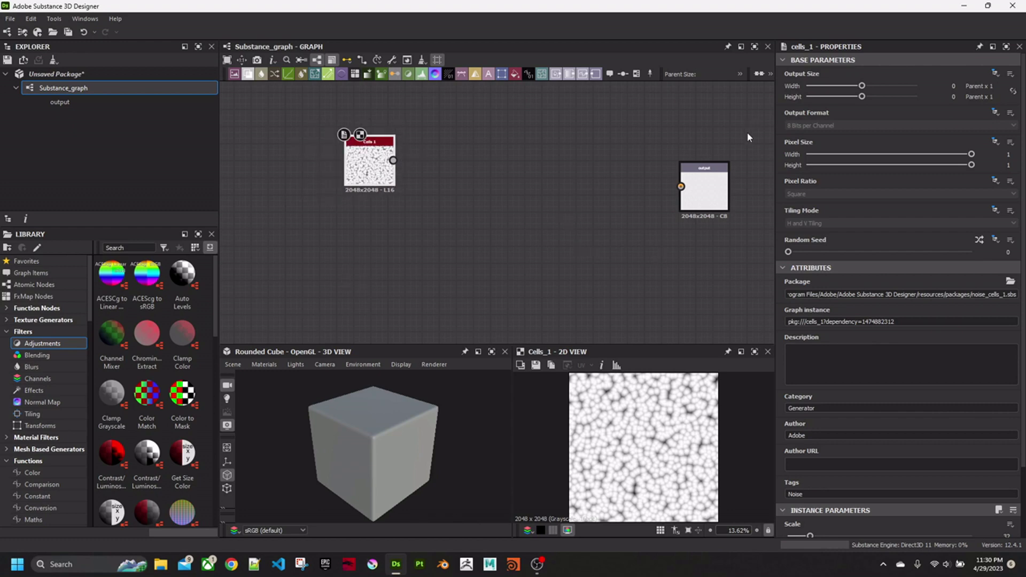
pyautogui.click(930, 268)
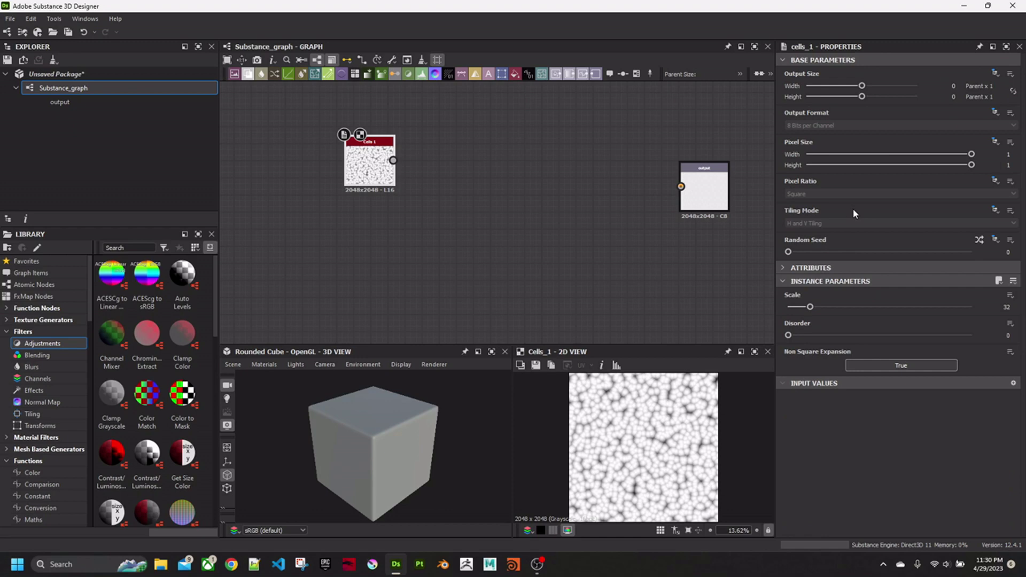
pyautogui.moveTo(811, 307); pyautogui.dragTo(797, 314)
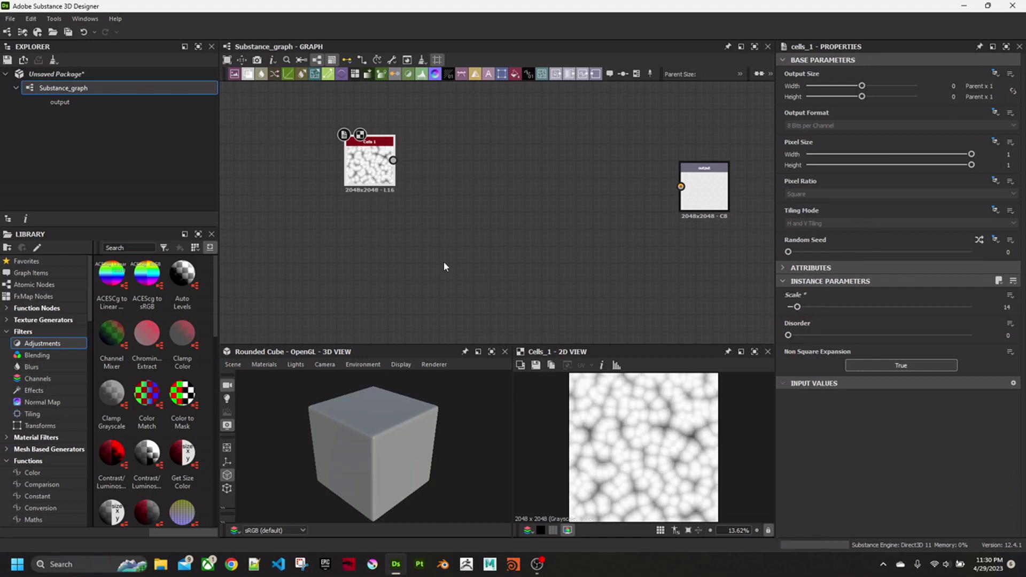
pyautogui.moveTo(444, 262); pyautogui.dragTo(422, 257, button='middle')
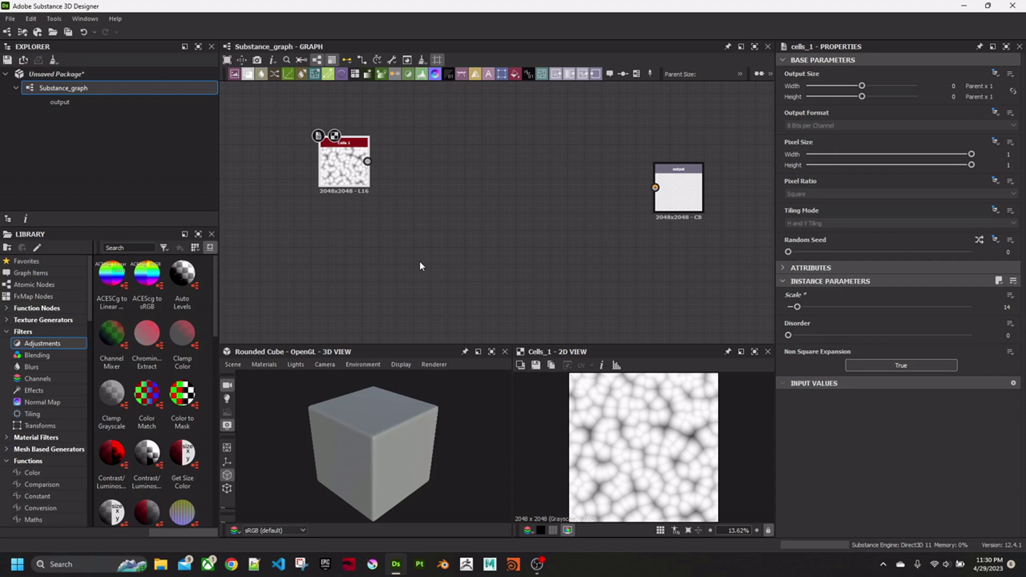
pyautogui.moveTo(422, 240); pyautogui.dragTo(397, 260, button='middle')
# Step: Add an Edge Detect node after Cells 1 and set its Edge Roundness to 0
pyautogui.press('space')
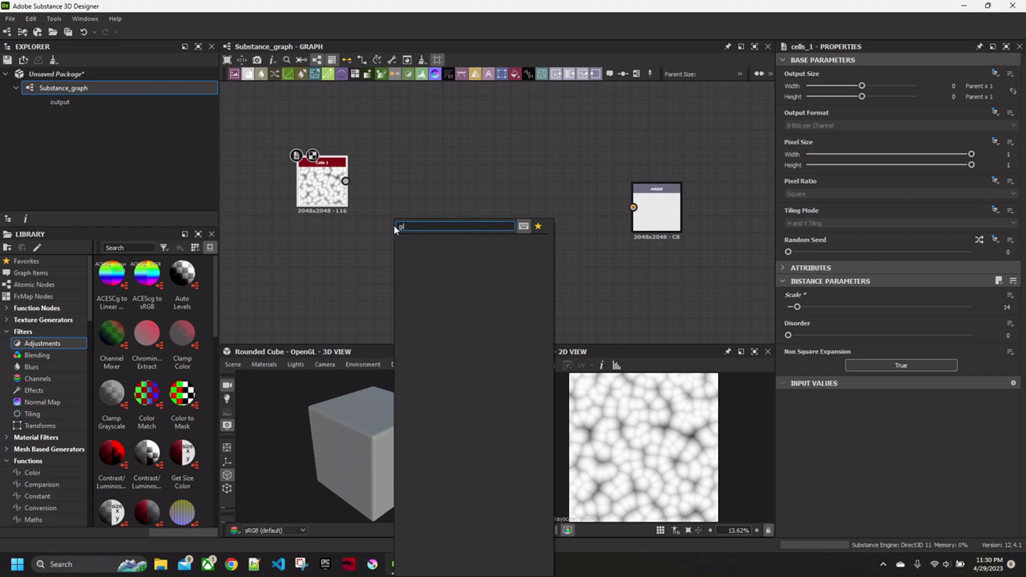
pyautogui.write('fin')
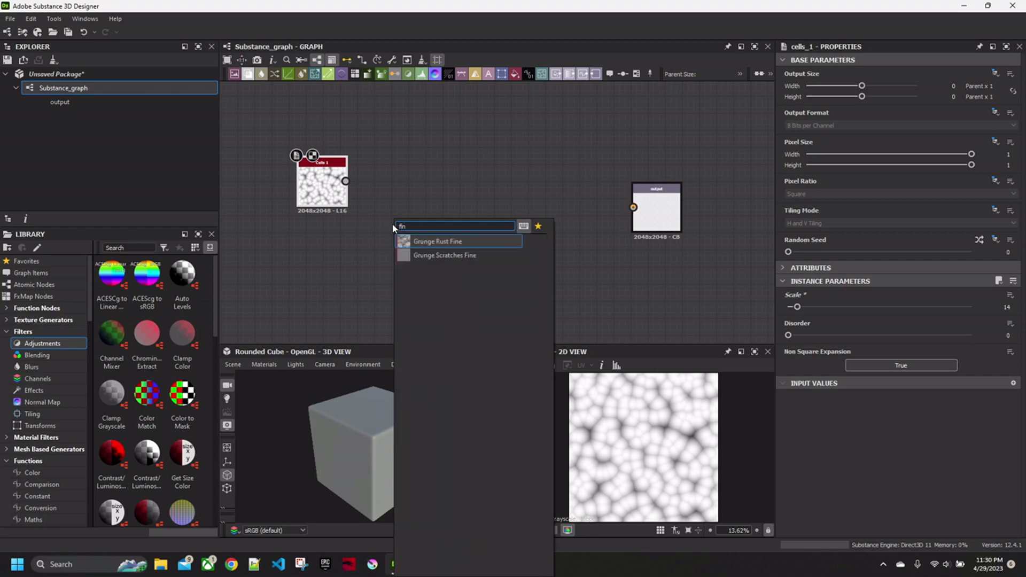
pyautogui.press('BackSpace')
pyautogui.press('BackSpace')
pyautogui.press('BackSpace')
pyautogui.write('edge')
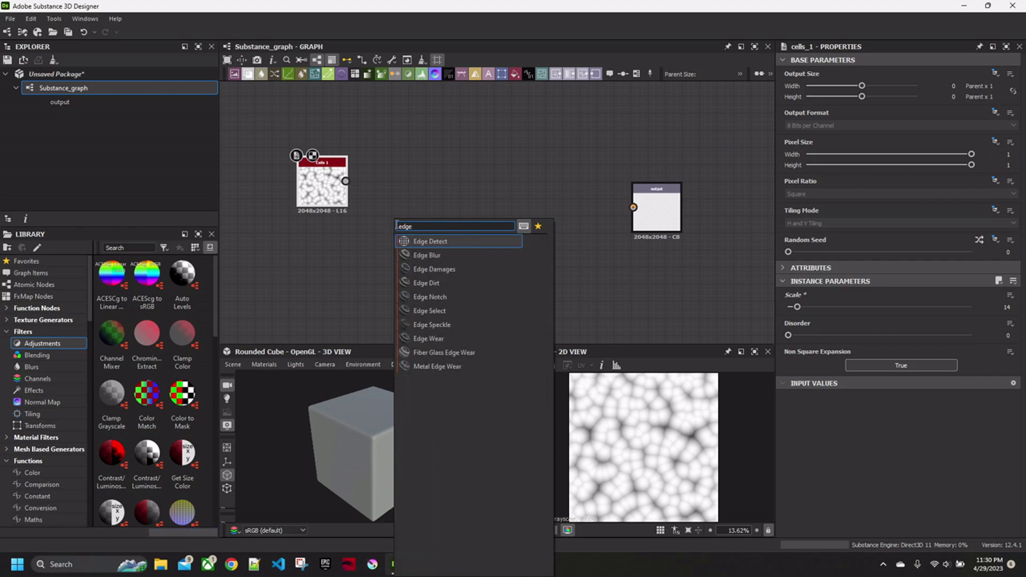
pyautogui.click(413, 242)
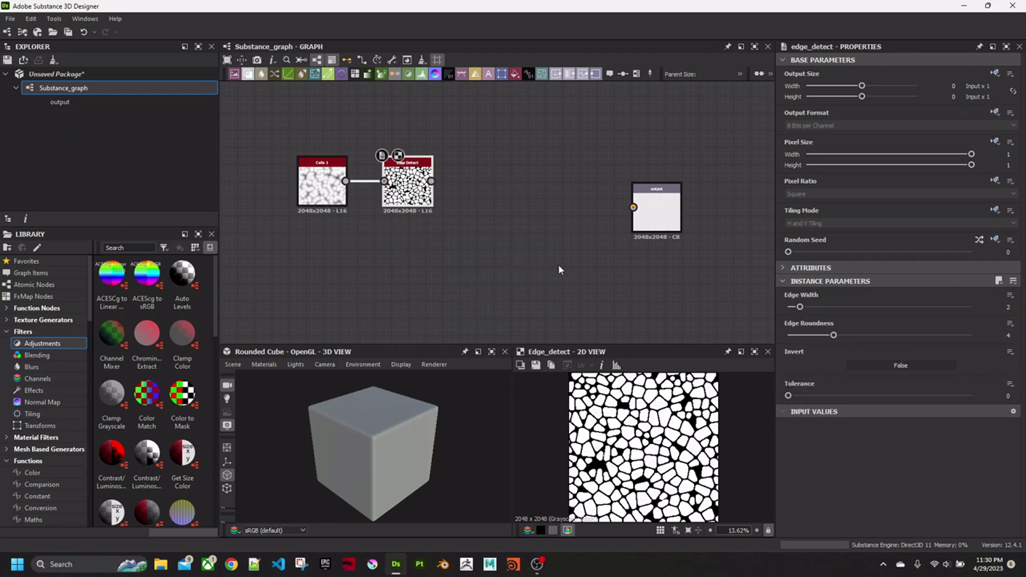
pyautogui.click(1002, 309)
pyautogui.click(1007, 335)
pyautogui.write('0')
pyautogui.press('Return')
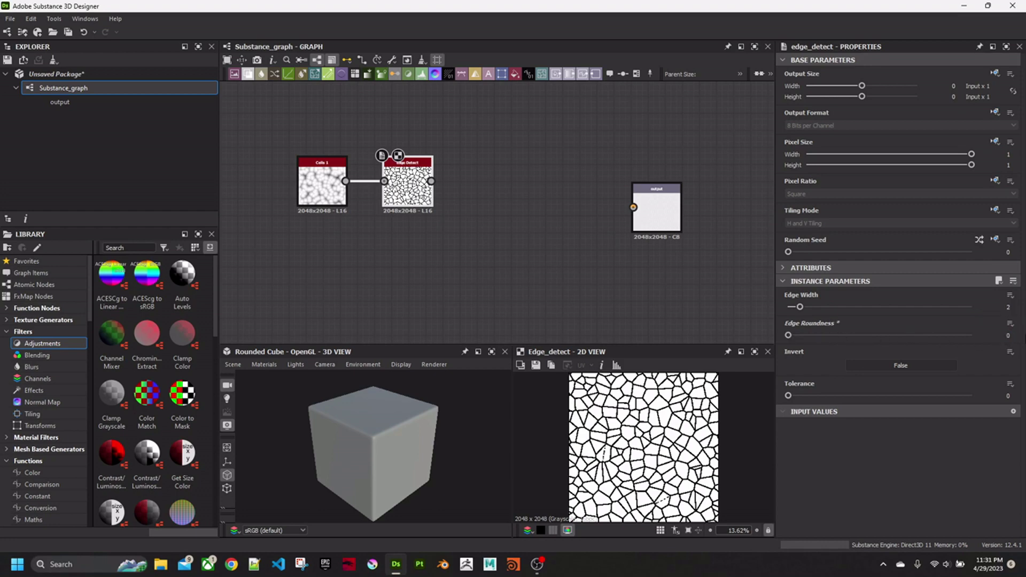
# Step: Lower the Cells 1 Scale to 5 for larger cells
pyautogui.click(311, 188)
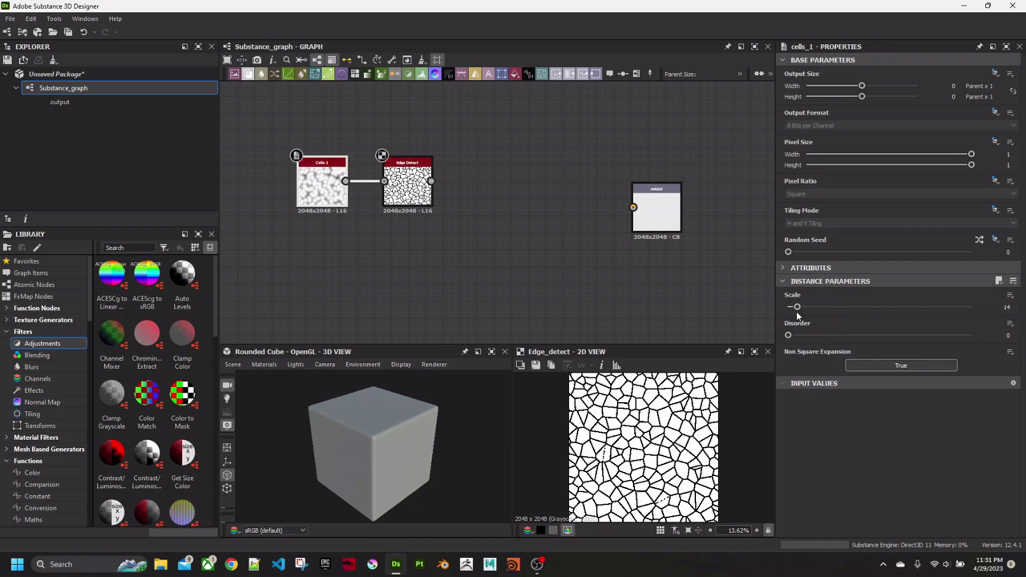
pyautogui.moveTo(797, 307); pyautogui.dragTo(791, 307)
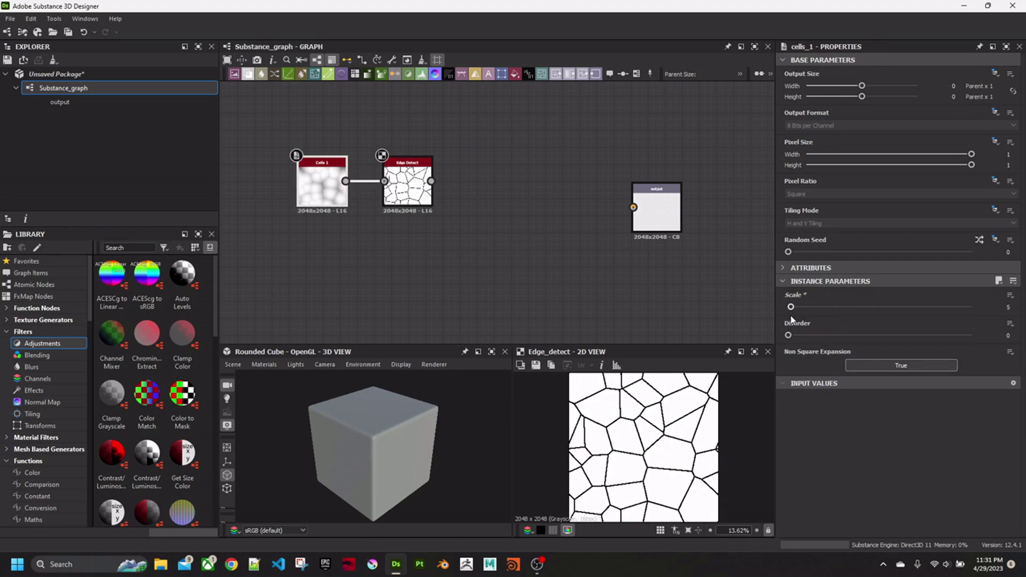
pyautogui.scroll(2, 404, 251)
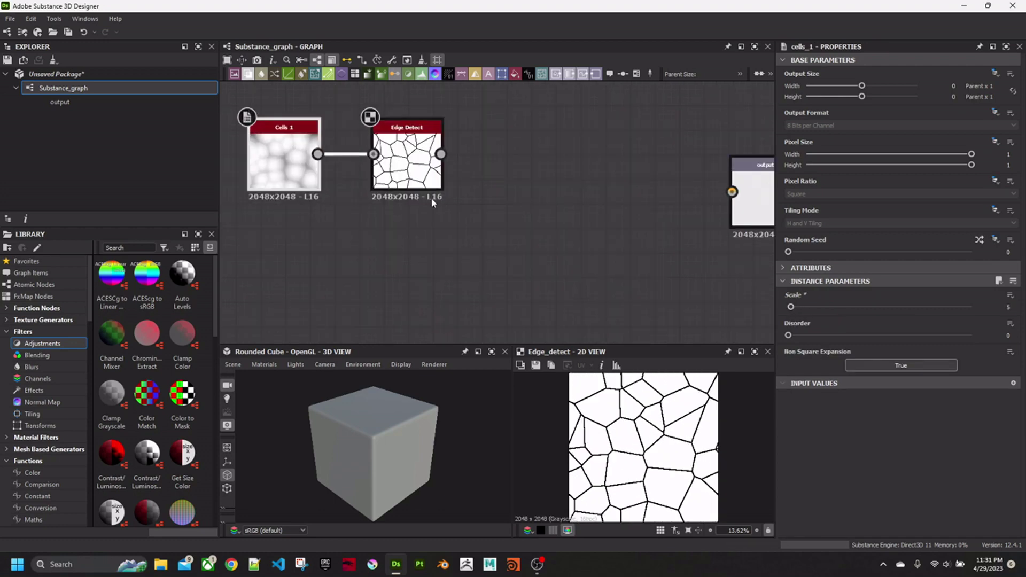
pyautogui.click(431, 195)
pyautogui.moveTo(454, 219); pyautogui.dragTo(479, 236, button='middle')
# Step: Add a Perlin Noise node below Edge Detect and lower its Scale to 10
pyautogui.press('space')
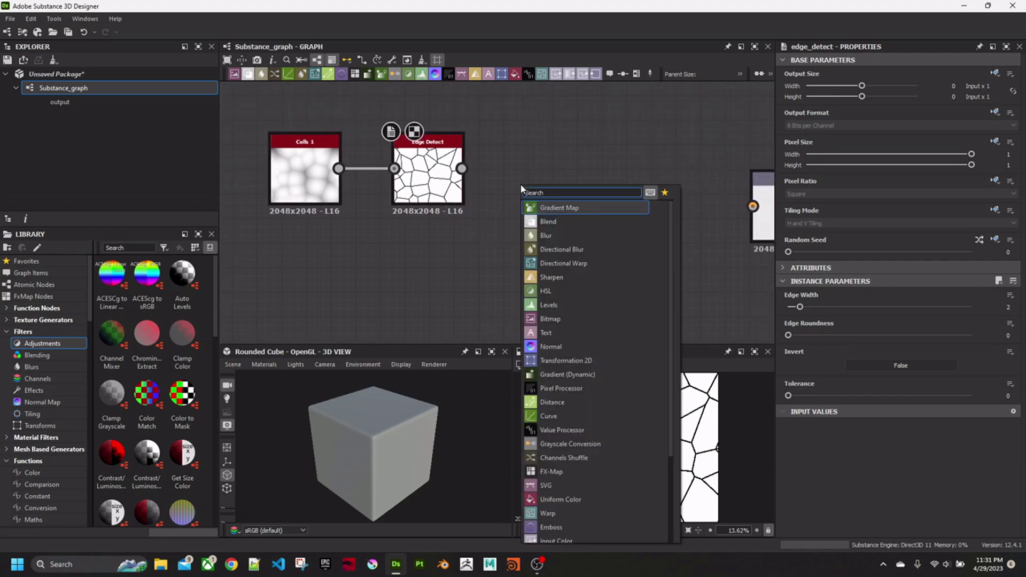
pyautogui.write('pe')
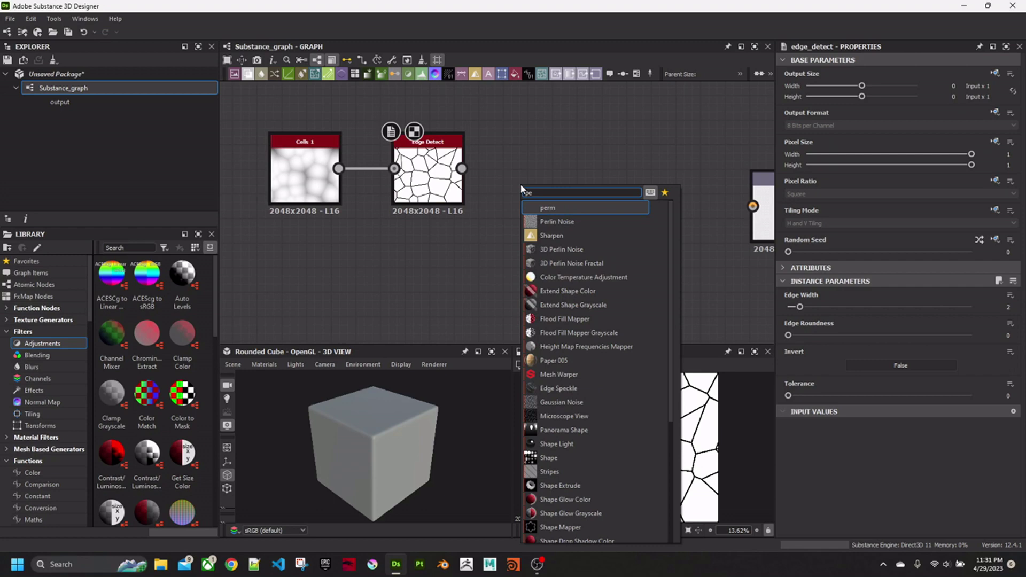
pyautogui.click(547, 228)
pyautogui.moveTo(534, 267); pyautogui.dragTo(446, 283)
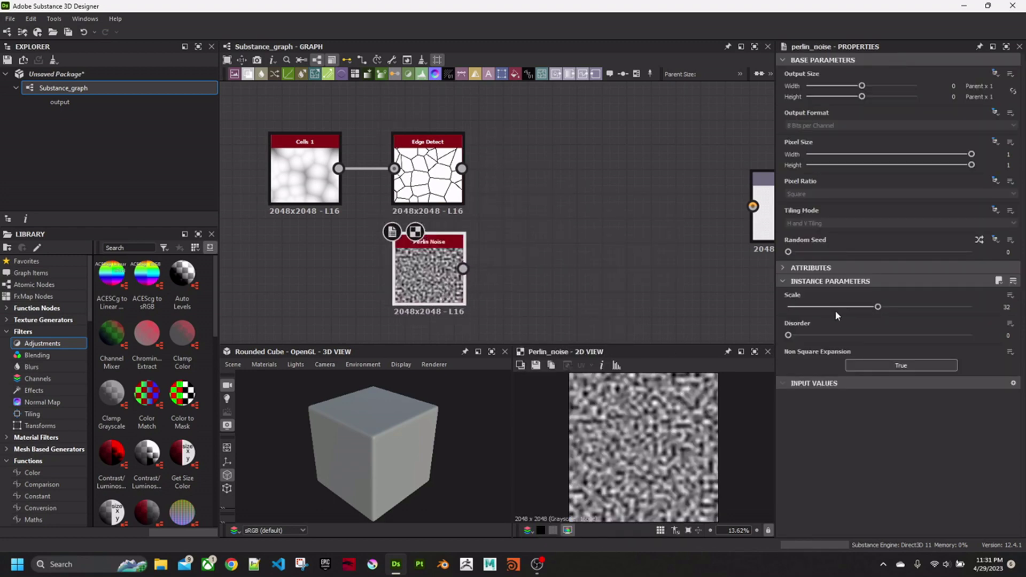
pyautogui.moveTo(877, 307); pyautogui.dragTo(813, 322)
pyautogui.moveTo(527, 241); pyautogui.dragTo(446, 249, button='middle')
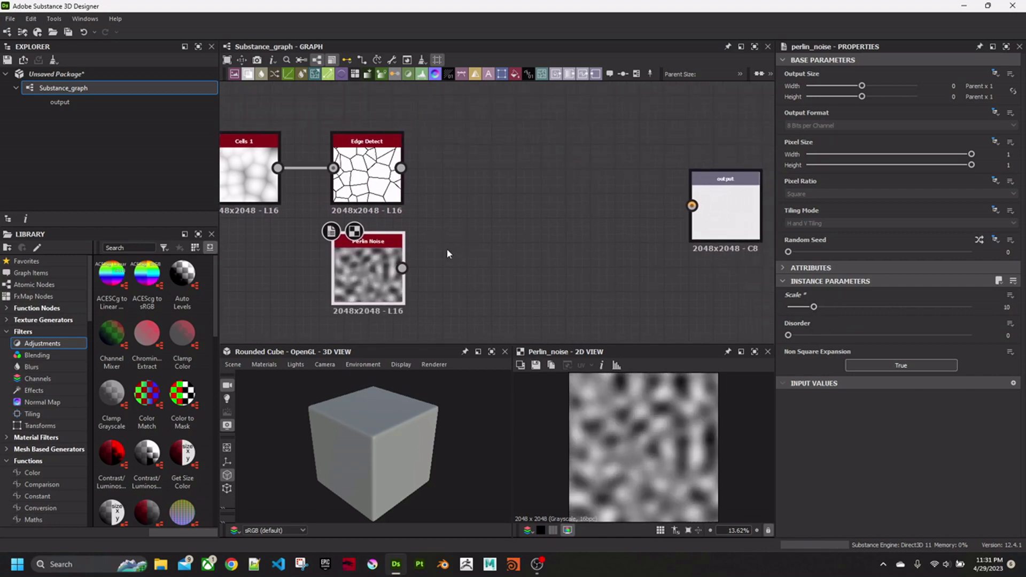
pyautogui.moveTo(401, 167); pyautogui.dragTo(478, 213)
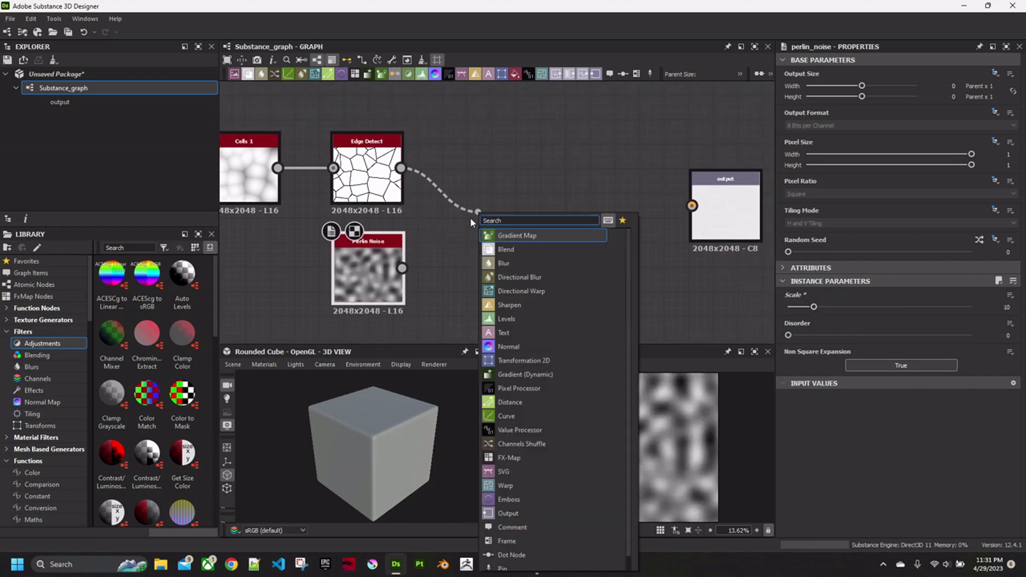
# Step: Add a Warp node after Edge Detect, feed Perlin Noise into its gradient input, noise Scale 9
pyautogui.write('war')
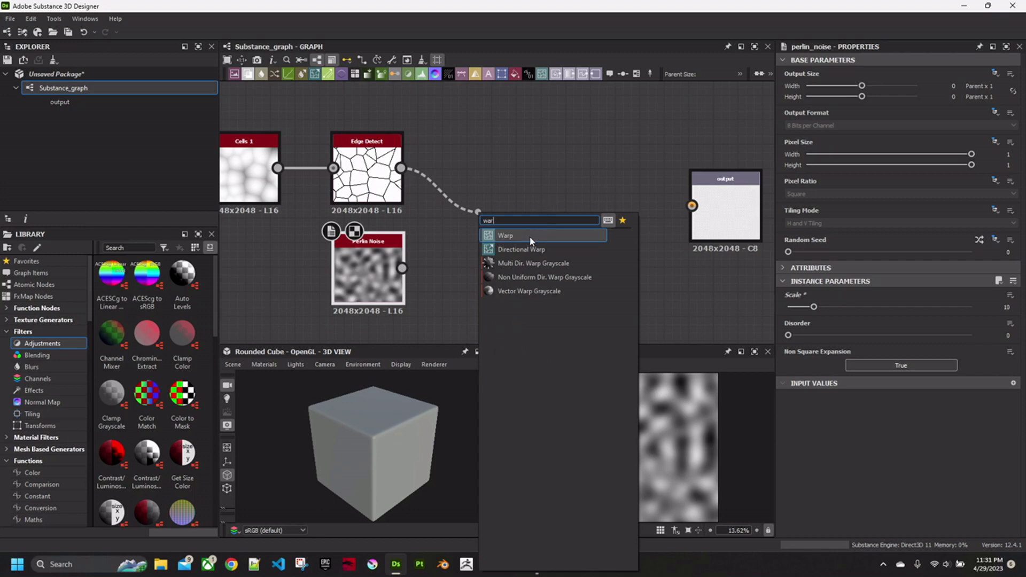
pyautogui.click(529, 236)
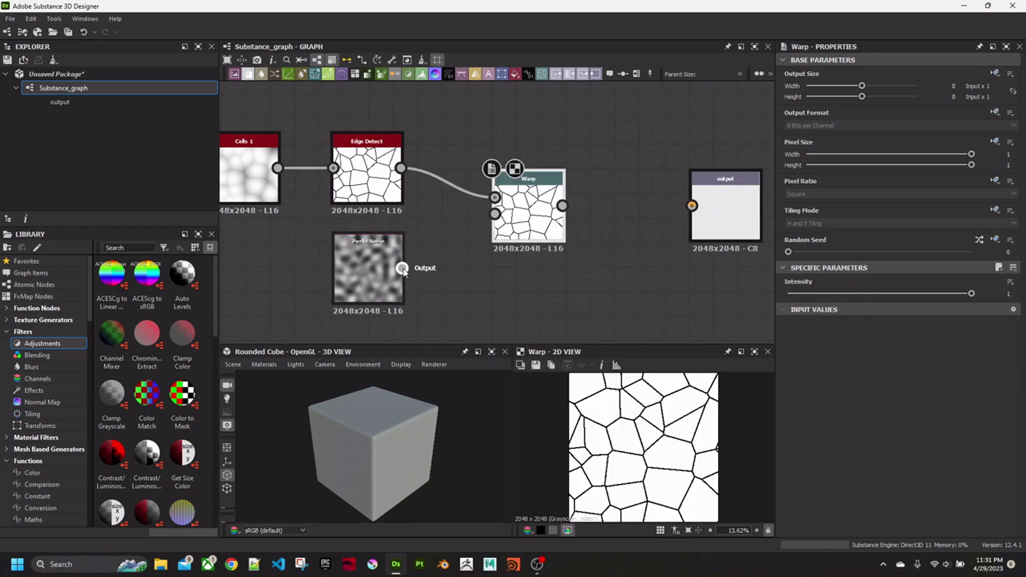
pyautogui.moveTo(401, 268); pyautogui.dragTo(495, 214)
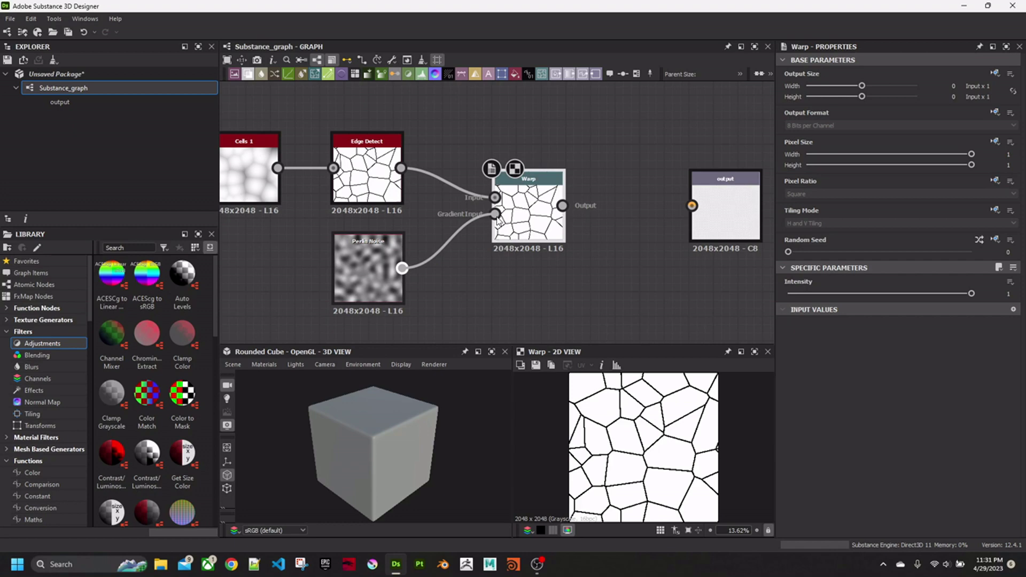
pyautogui.scroll(3, 688, 469)
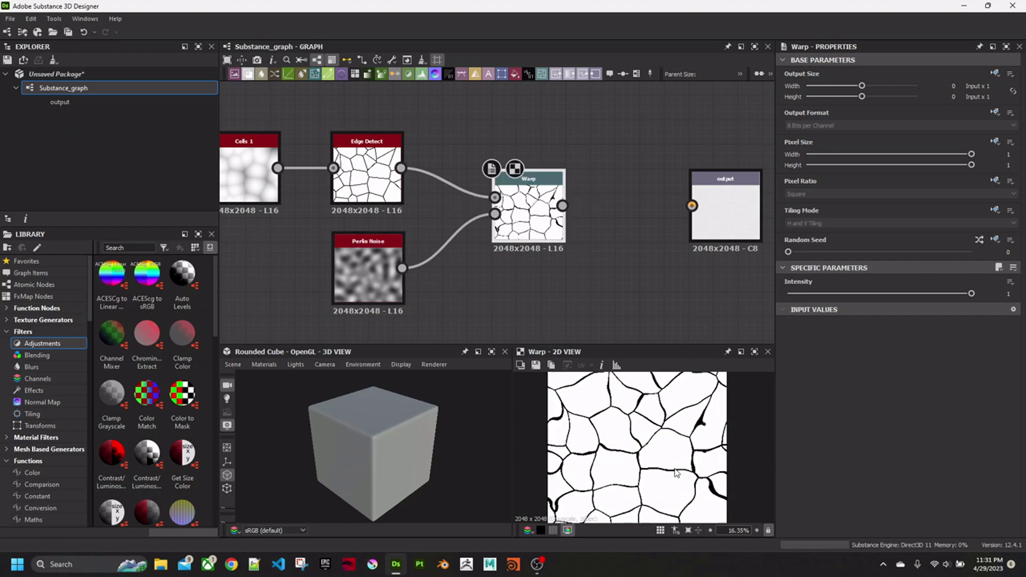
pyautogui.click(395, 308)
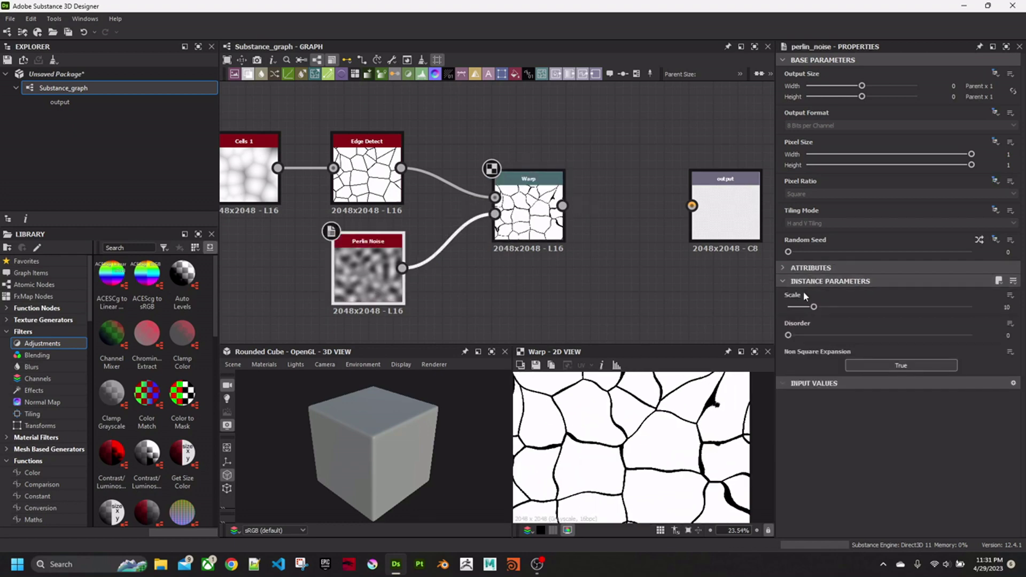
pyautogui.moveTo(807, 306)
pyautogui.mouseDown()
pyautogui.moveTo(821, 305)
pyautogui.moveTo(814, 315)
pyautogui.mouseUp()
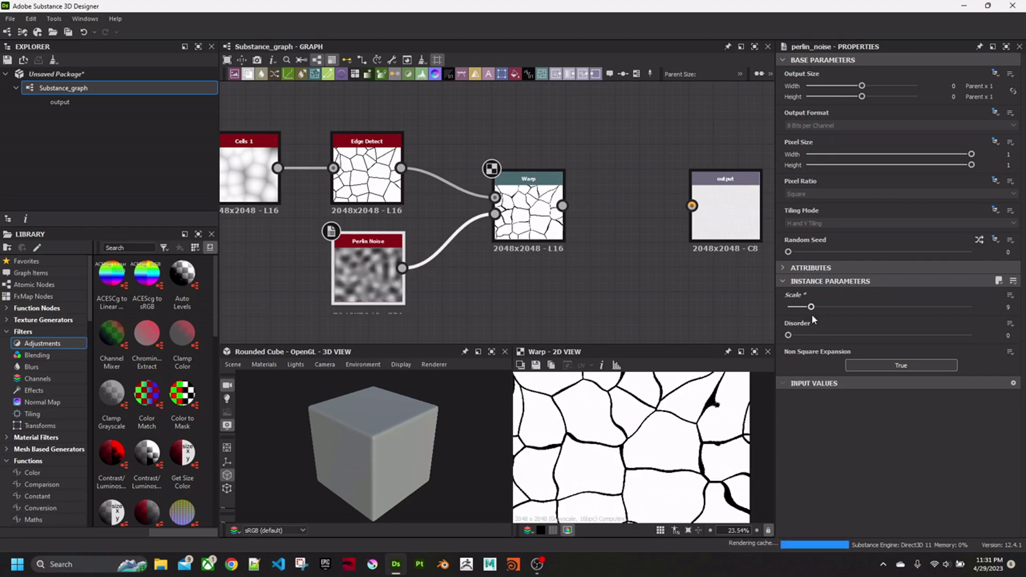
# Step: Connect the Warp result to the output node
pyautogui.moveTo(597, 280); pyautogui.dragTo(573, 237, button='middle')
pyautogui.scroll(-1, 613, 265)
pyautogui.moveTo(571, 203); pyautogui.dragTo(679, 204)
pyautogui.click(709, 211)
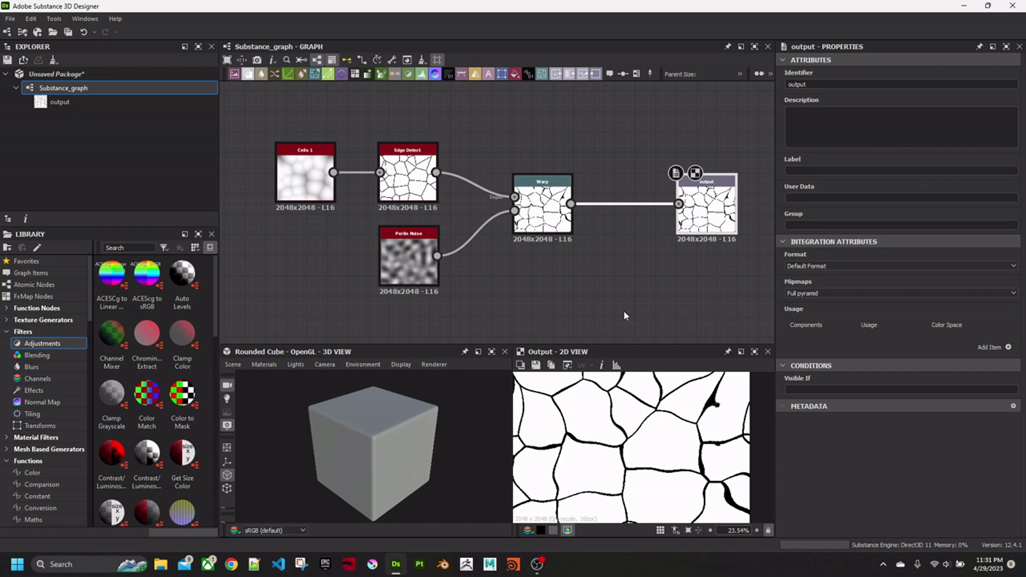
pyautogui.scroll(-2, 591, 275)
pyautogui.moveTo(585, 279); pyautogui.dragTo(567, 257, button='middle')
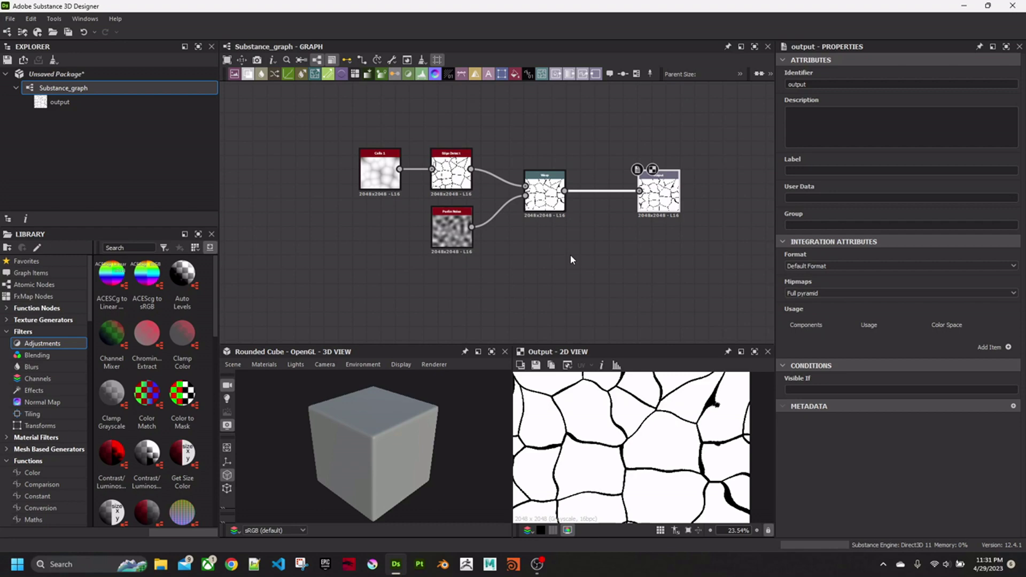
# Step: Duplicate the Cells, Edge Detect, Perlin Noise and Warp chain below and add a Blend after the copy
pyautogui.moveTo(317, 142); pyautogui.dragTo(554, 277)
pyautogui.moveTo(553, 278); pyautogui.dragTo(501, 245, button='middle')
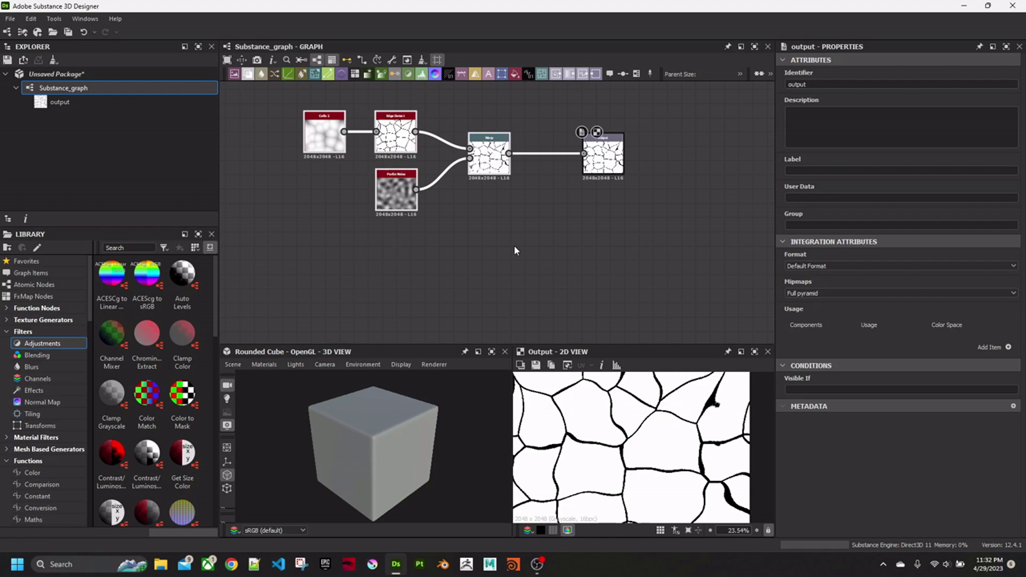
pyautogui.hotkey('ctrl', 'd')
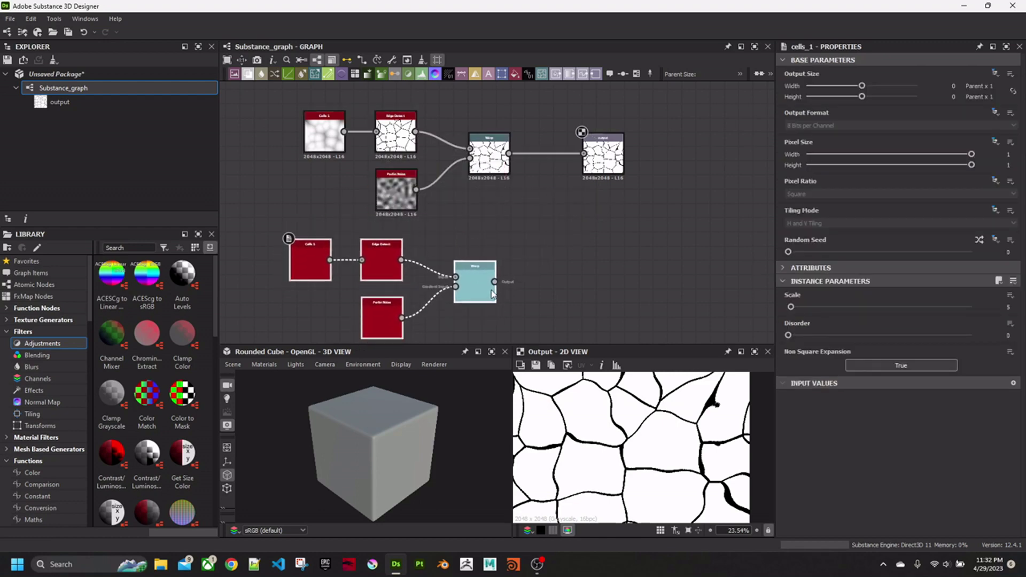
pyautogui.click(496, 272)
pyautogui.moveTo(508, 267); pyautogui.dragTo(555, 220)
pyautogui.click(592, 256)
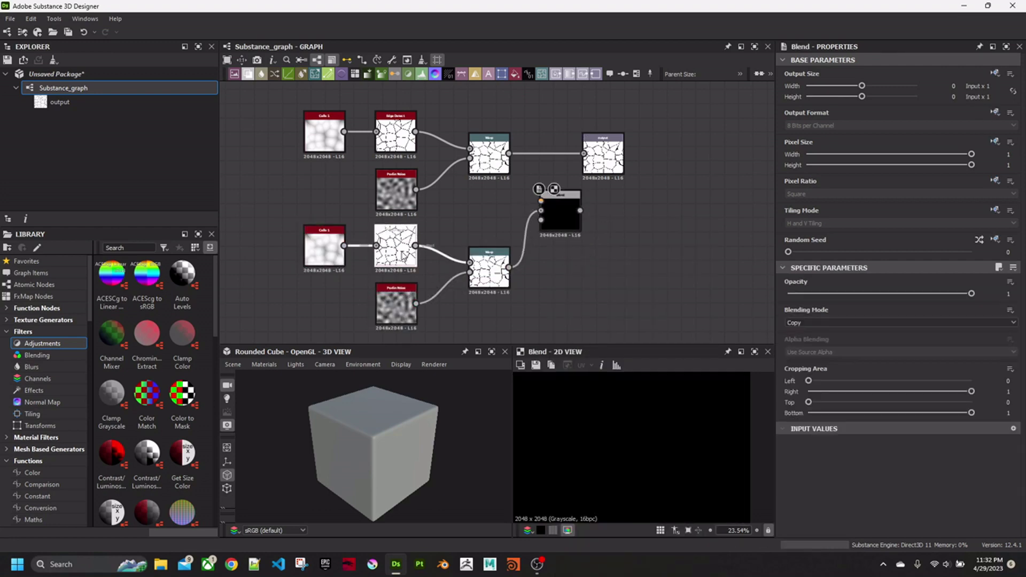
# Step: Give the lower copies new random seeds and raise the lower Perlin Noise disorder to 0.65
pyautogui.click(403, 256)
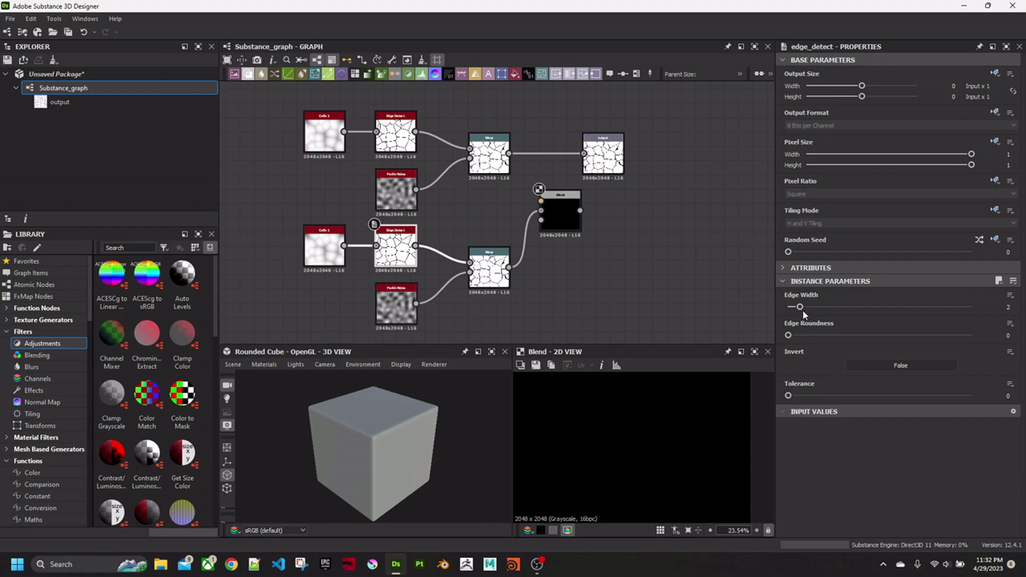
pyautogui.moveTo(788, 251); pyautogui.dragTo(911, 258)
pyautogui.click(324, 246)
pyautogui.moveTo(788, 252); pyautogui.dragTo(898, 253)
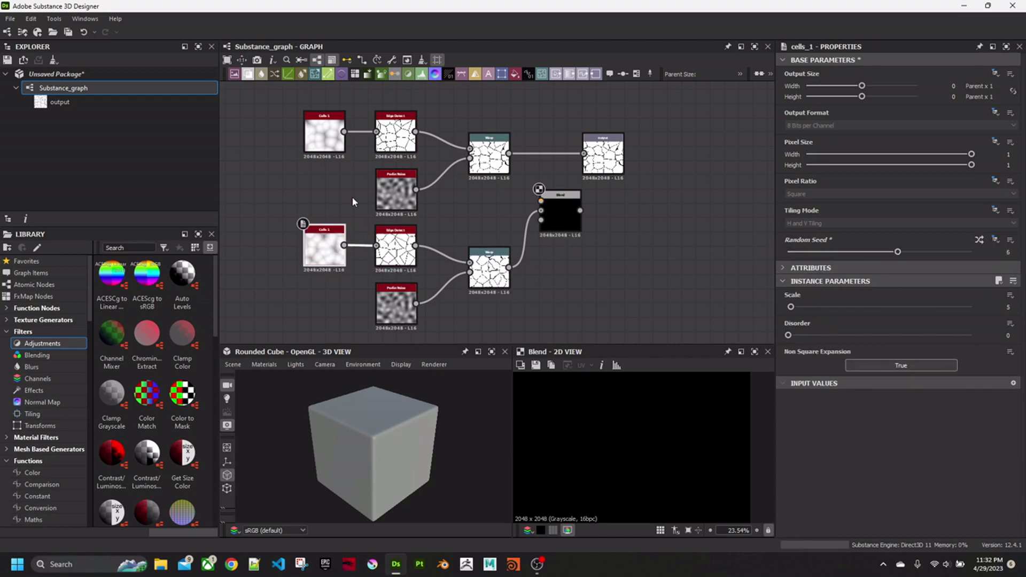
pyautogui.click(405, 303)
pyautogui.moveTo(789, 251); pyautogui.dragTo(935, 253)
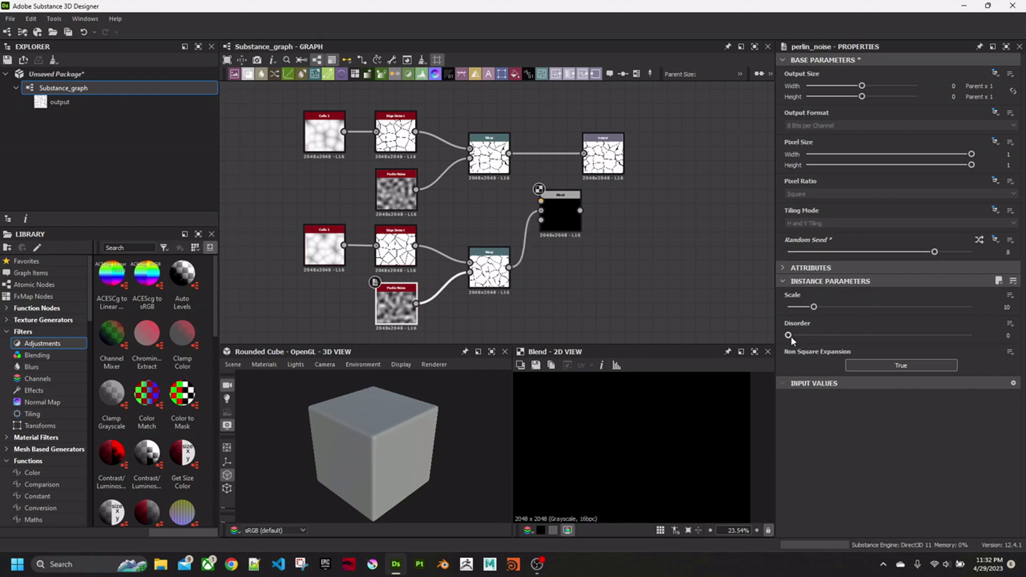
pyautogui.moveTo(788, 336); pyautogui.dragTo(907, 336)
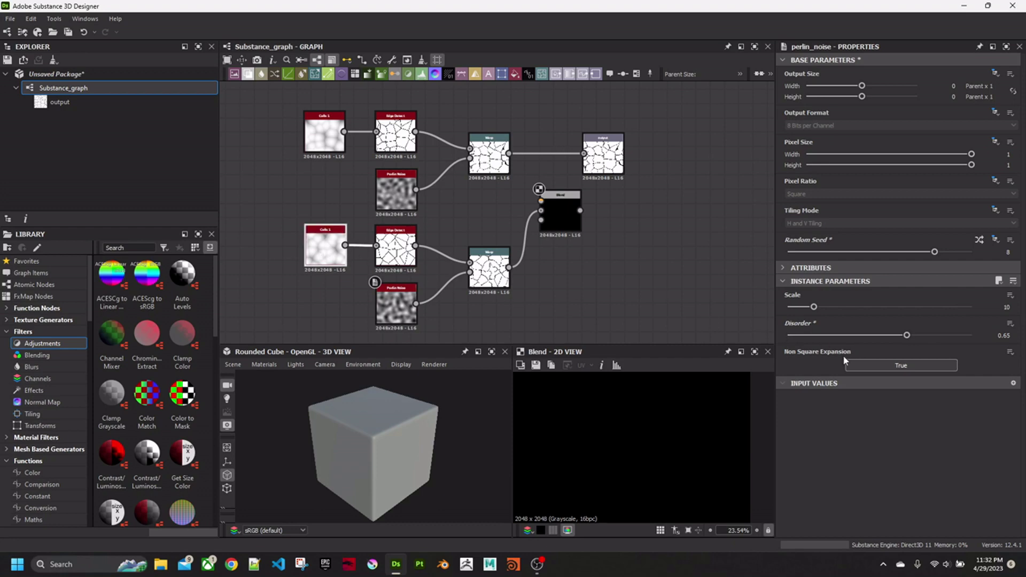
pyautogui.click(396, 305)
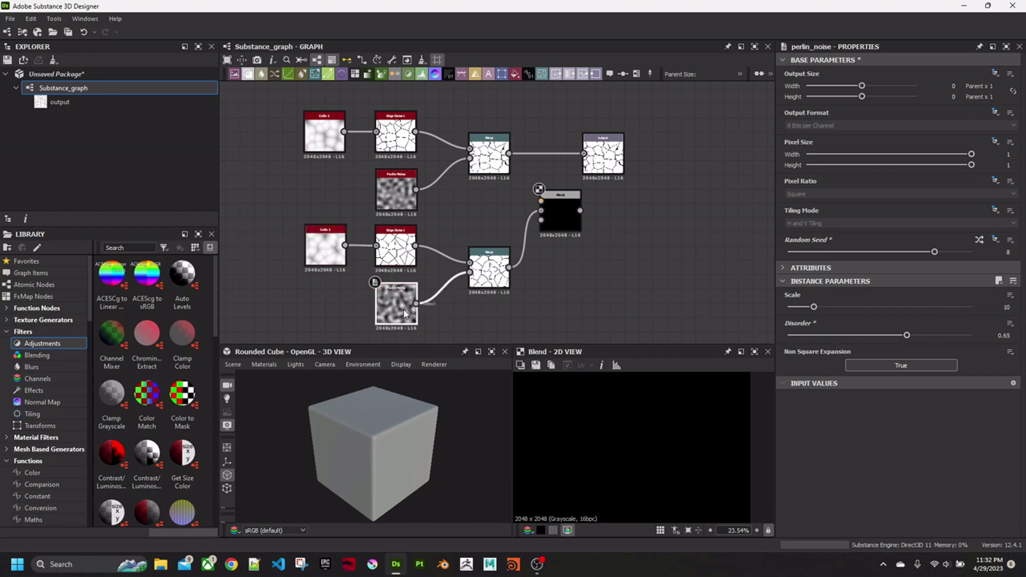
pyautogui.press('f')
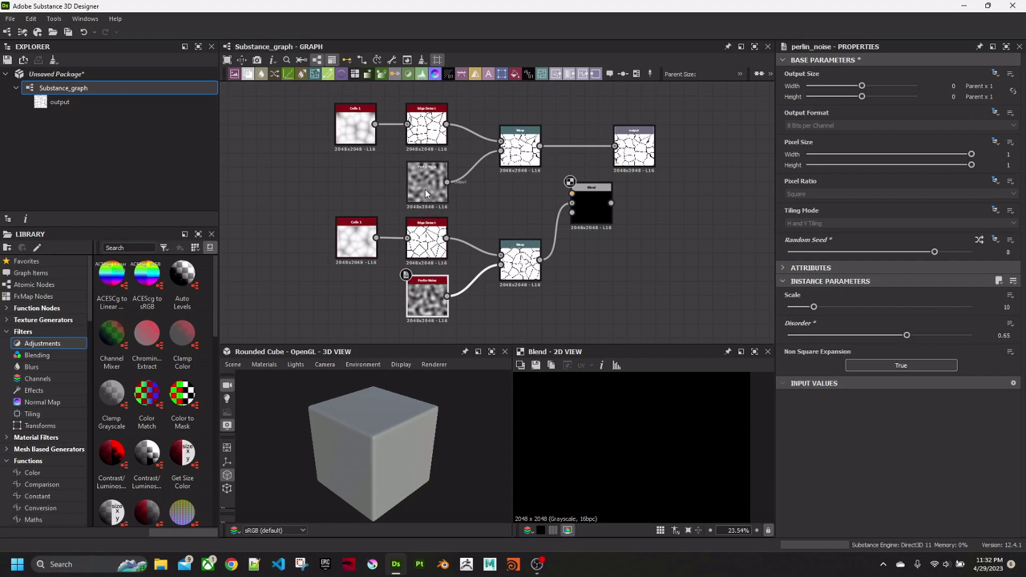
# Step: Set the lower Cells node to Disorder 0.52 and Scale 8
pyautogui.click(351, 236)
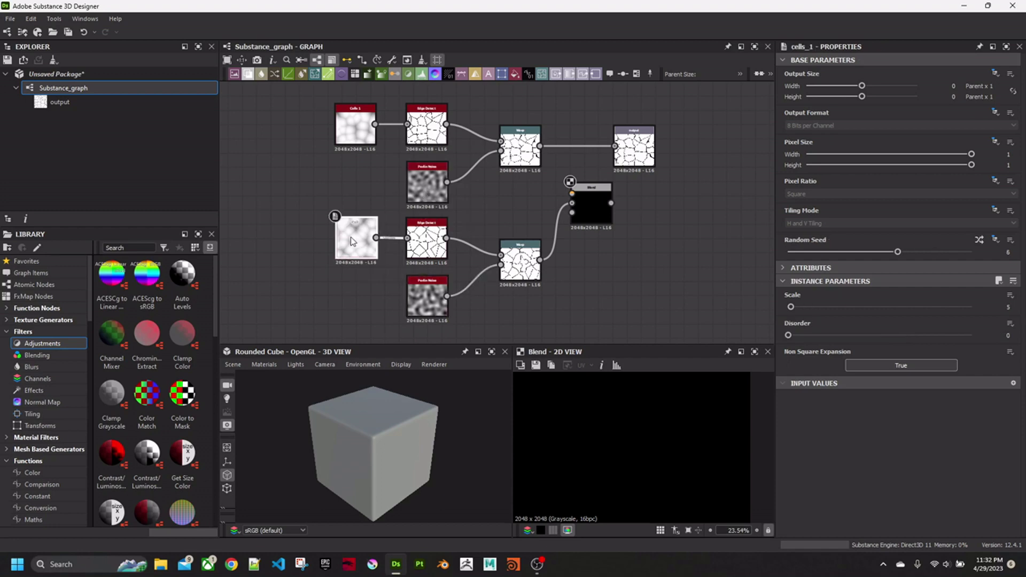
pyautogui.moveTo(827, 337); pyautogui.dragTo(884, 345)
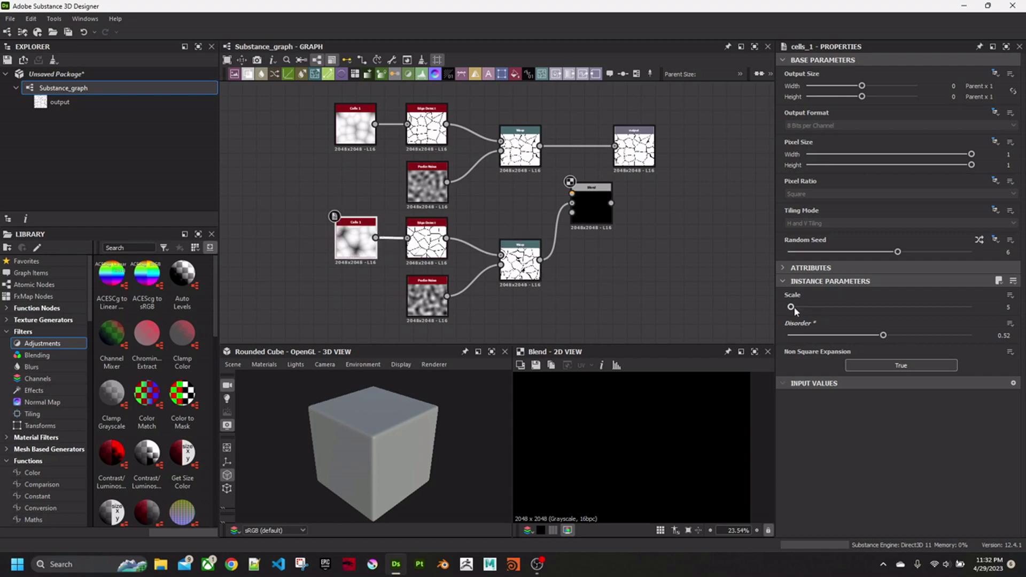
pyautogui.moveTo(792, 308); pyautogui.dragTo(795, 308)
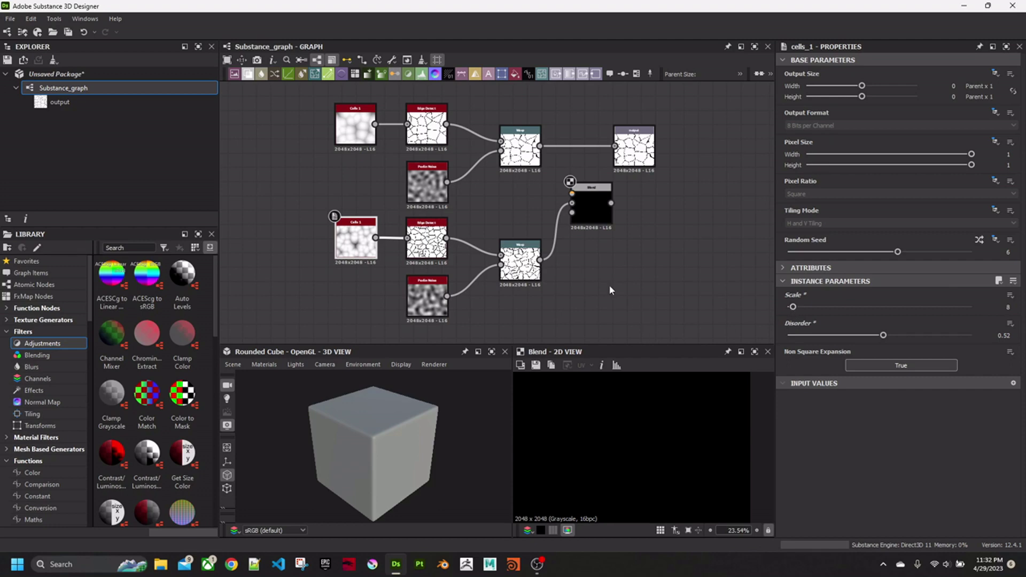
pyautogui.moveTo(610, 290); pyautogui.dragTo(598, 298, button='middle')
pyautogui.click(415, 142)
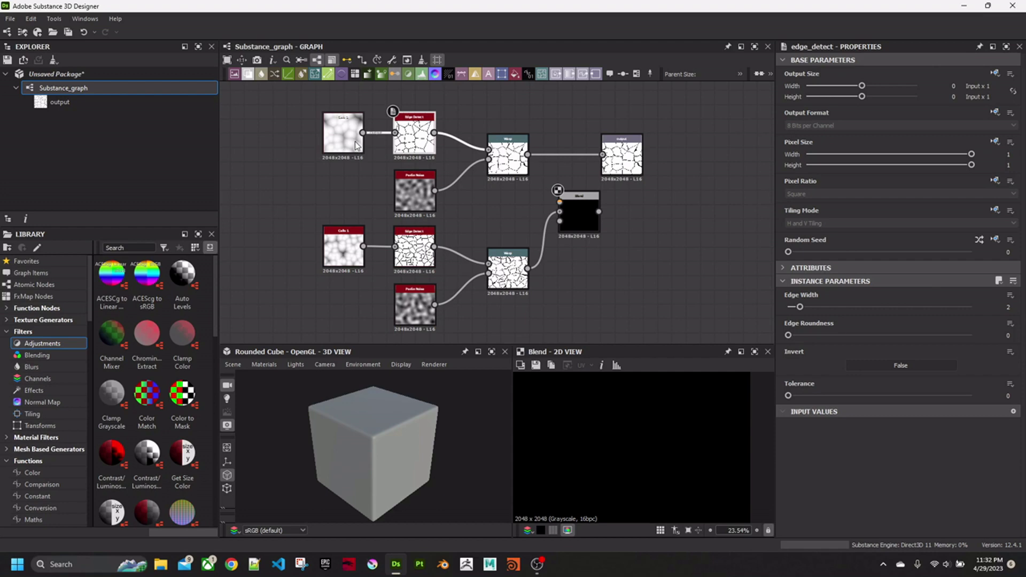
# Step: Move the output node right and wire the upper Warp into the Blend foreground
pyautogui.click(343, 137)
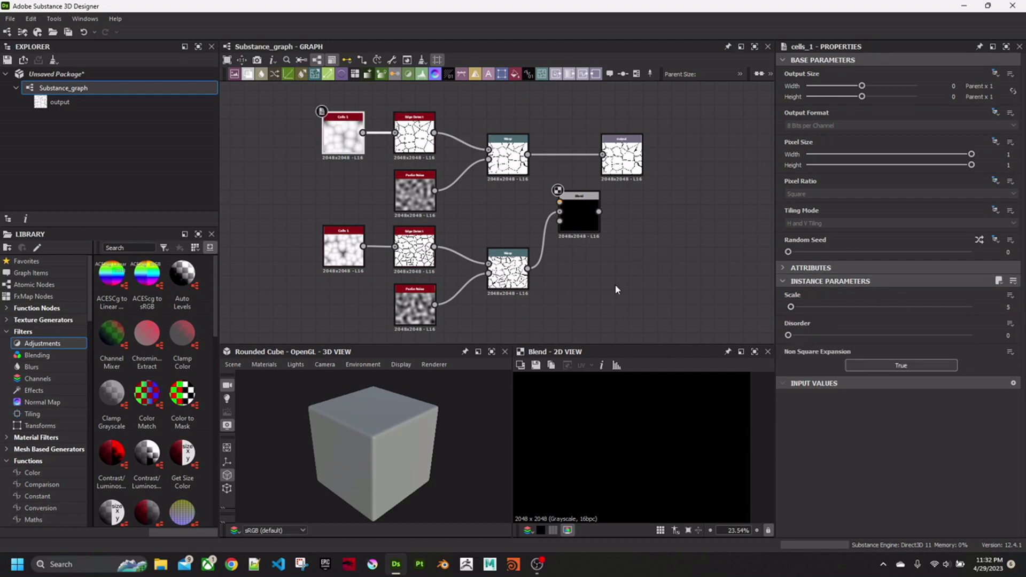
pyautogui.moveTo(614, 284); pyautogui.dragTo(593, 280, button='middle')
pyautogui.moveTo(600, 153); pyautogui.dragTo(679, 180)
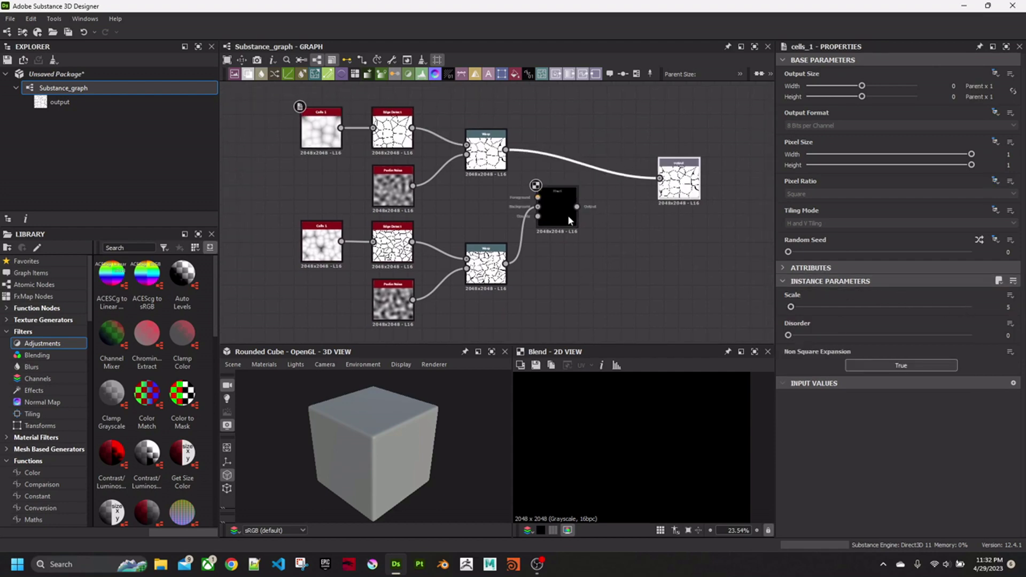
pyautogui.moveTo(506, 150); pyautogui.dragTo(565, 192)
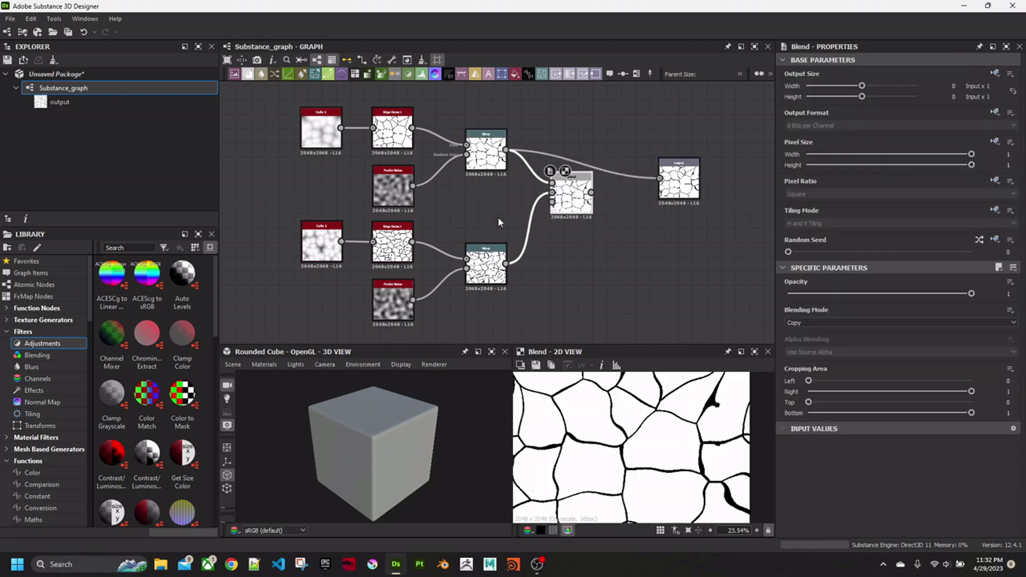
pyautogui.moveTo(633, 267); pyautogui.dragTo(620, 261, button='middle')
# Step: Set the Blend to Add Sub mode and connect its result to the output node
pyautogui.click(853, 320)
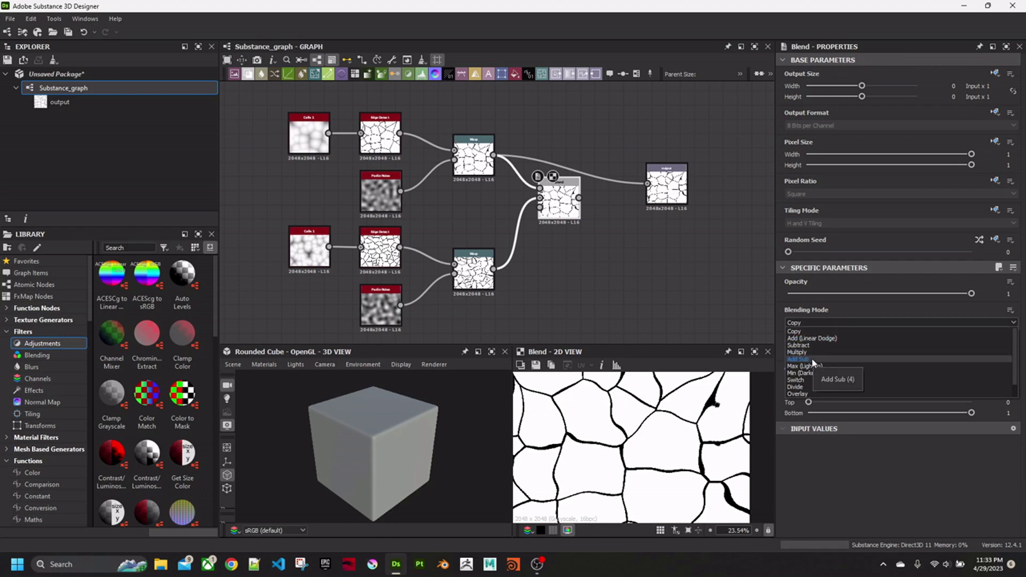
pyautogui.click(814, 360)
pyautogui.scroll(-3, 648, 457)
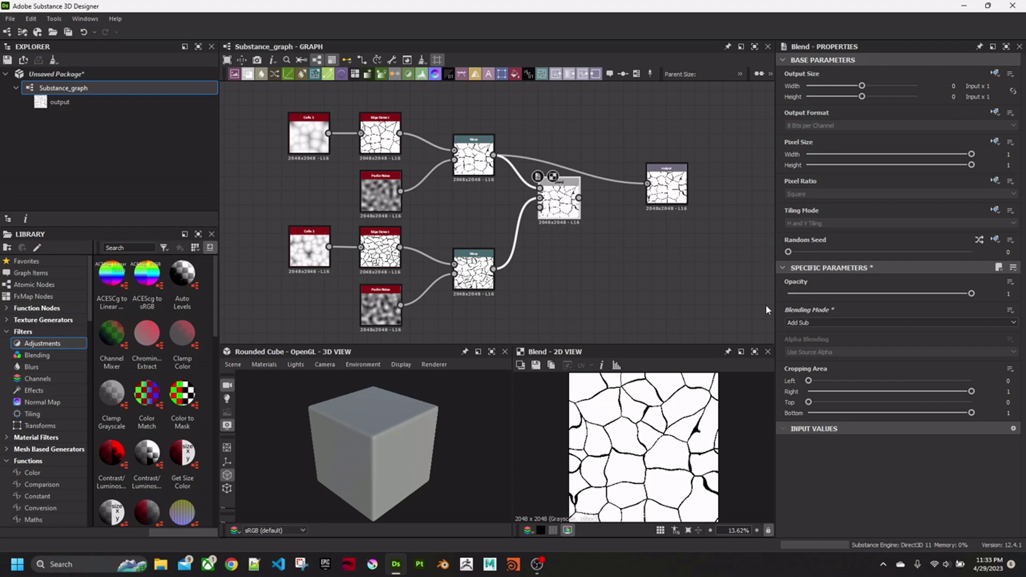
pyautogui.click(820, 321)
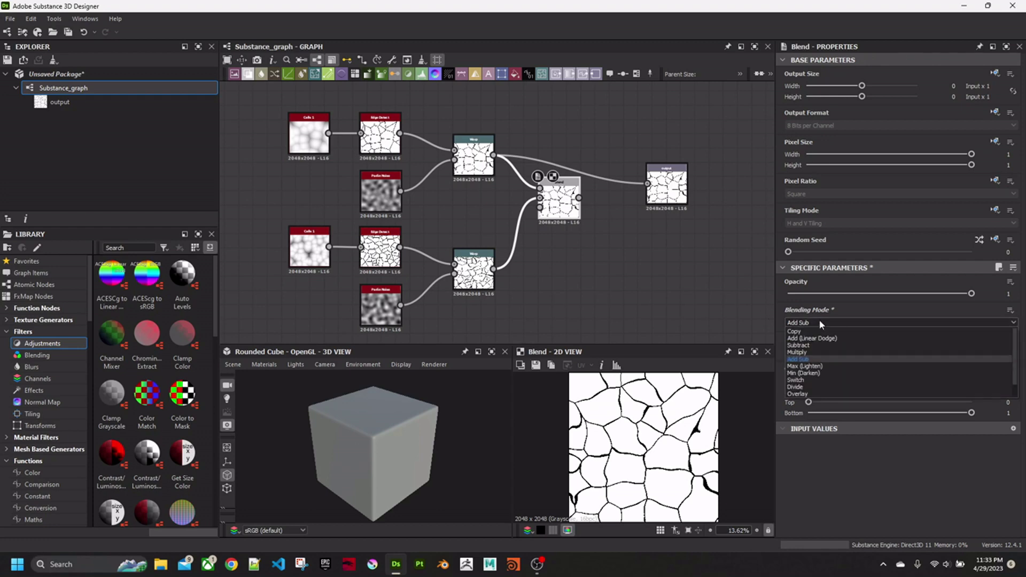
pyautogui.click(819, 320)
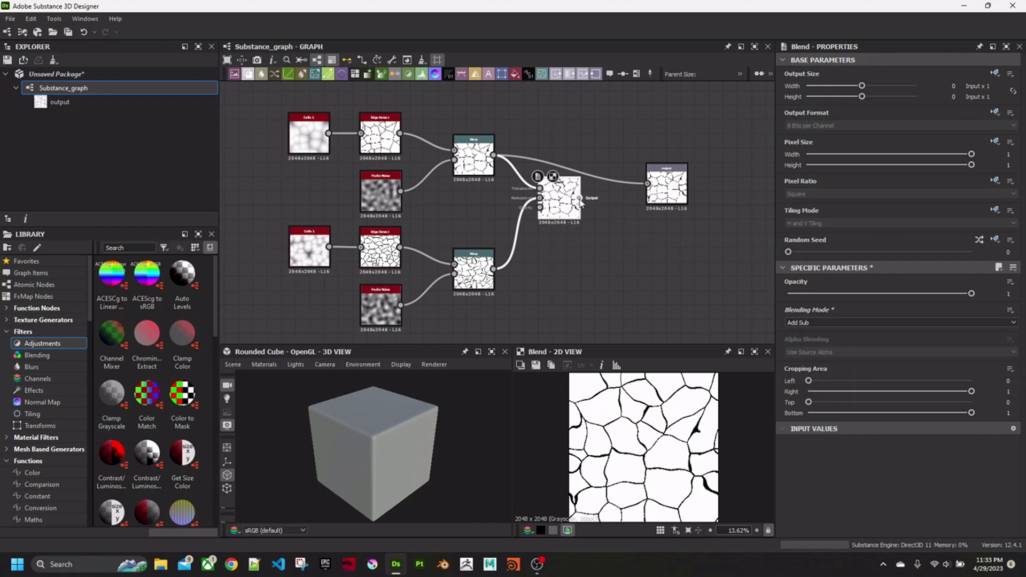
pyautogui.moveTo(647, 184); pyautogui.dragTo(675, 200)
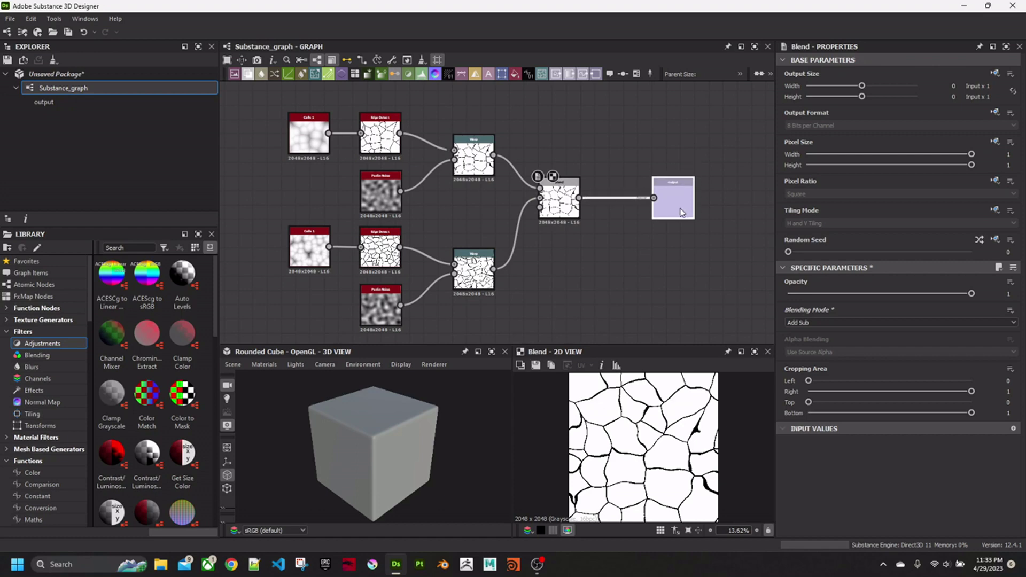
pyautogui.moveTo(641, 270); pyautogui.dragTo(716, 262, button='middle')
# Step: Add a Cells 4 node and set its Scale to 11
pyautogui.press('space')
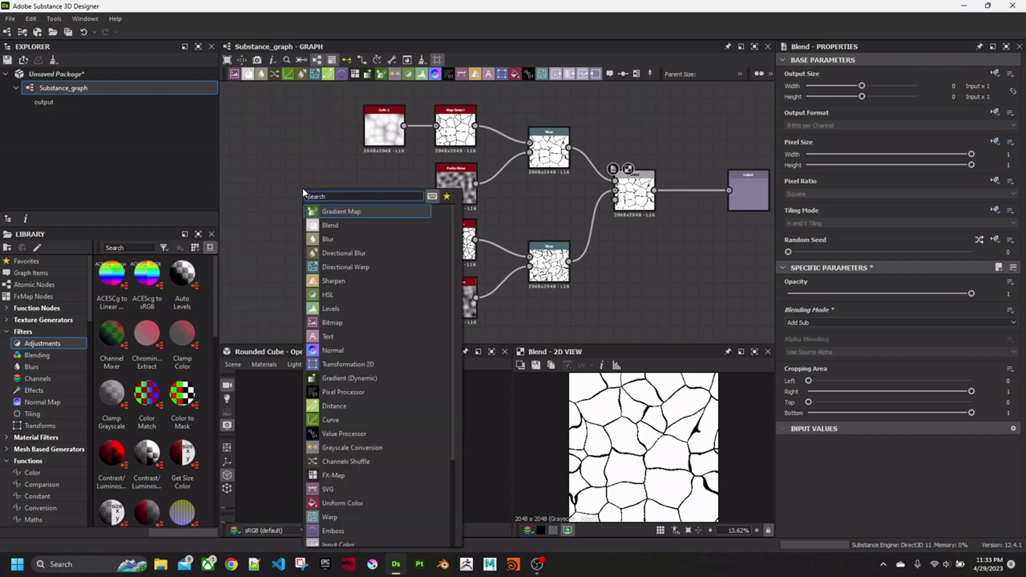
pyautogui.write('cell')
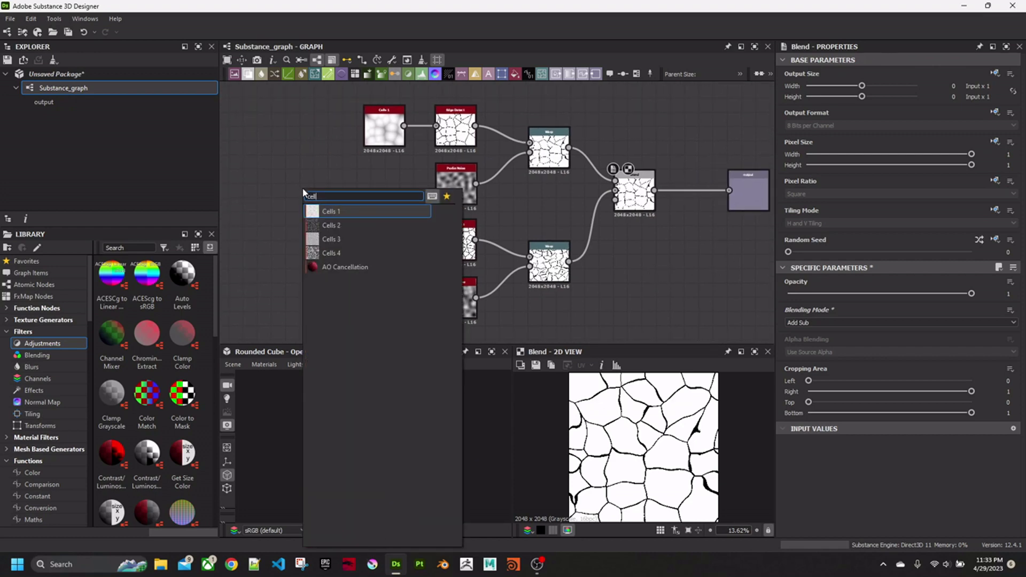
pyautogui.click(326, 253)
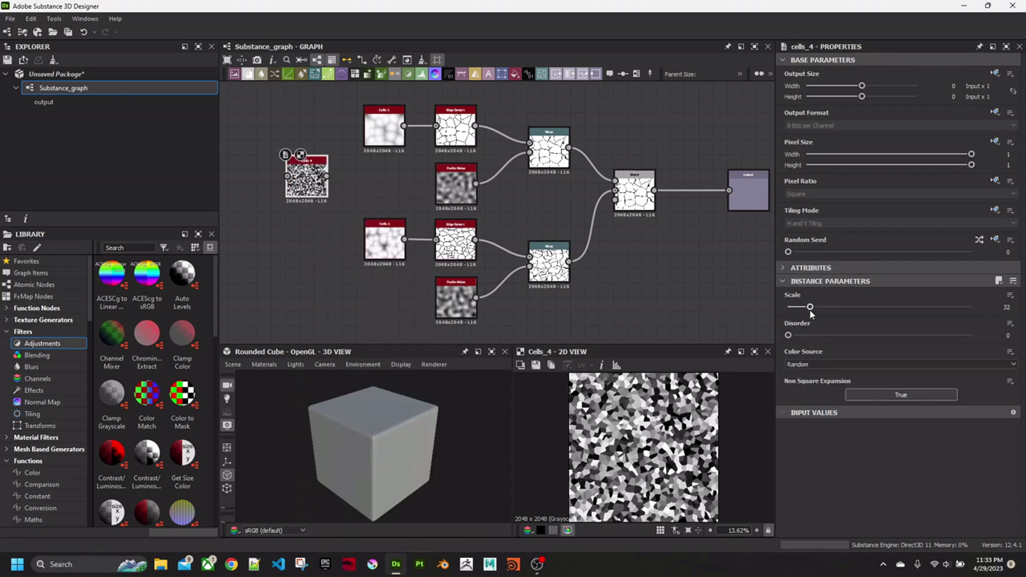
pyautogui.moveTo(810, 307); pyautogui.dragTo(795, 306)
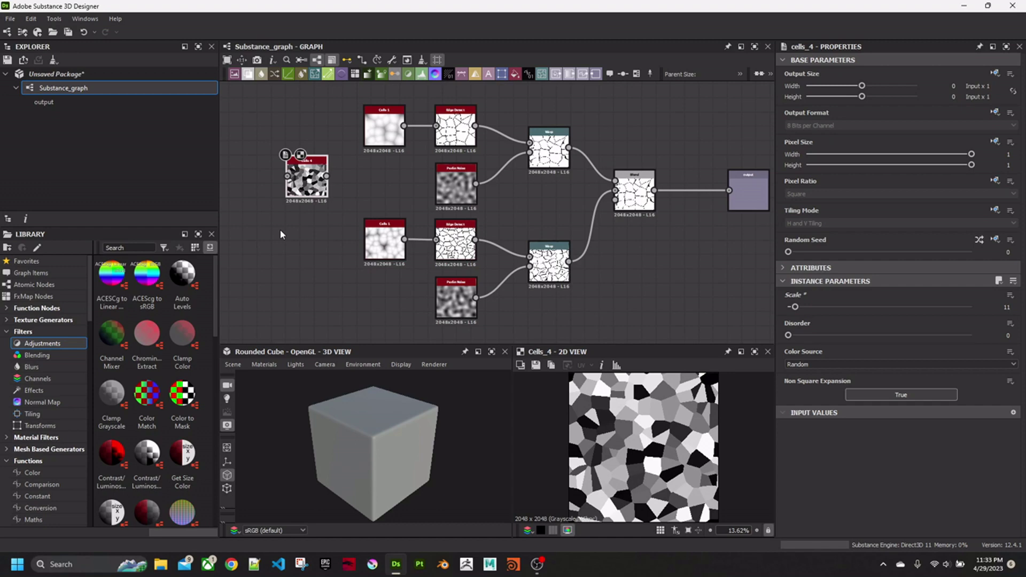
pyautogui.moveTo(307, 179); pyautogui.dragTo(307, 193)
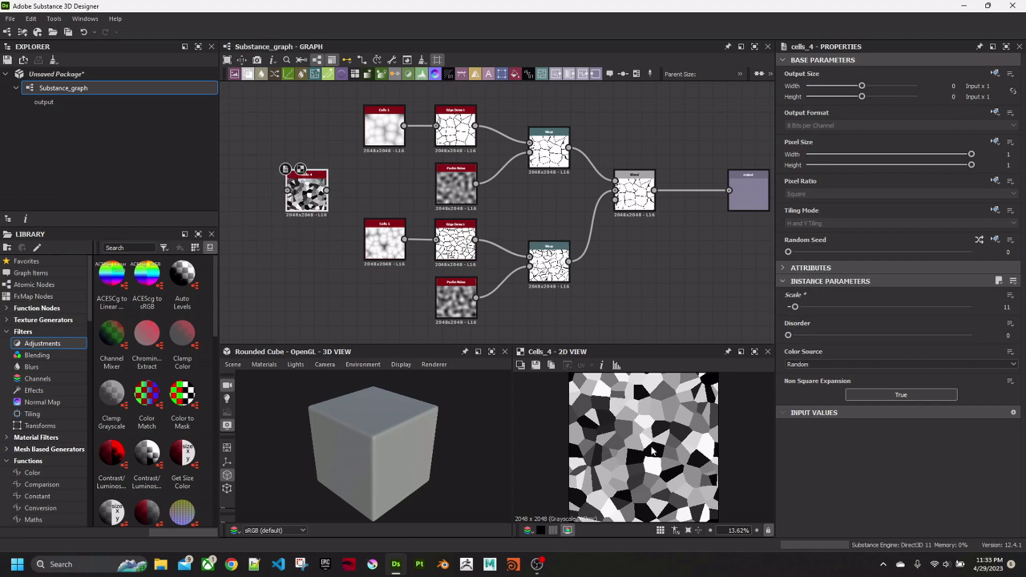
# Step: Wire the Cells 4 pattern into the Blend's opacity mask and preview the Blend
pyautogui.moveTo(366, 187); pyautogui.dragTo(322, 186, button='middle')
pyautogui.moveTo(265, 210); pyautogui.dragTo(572, 198)
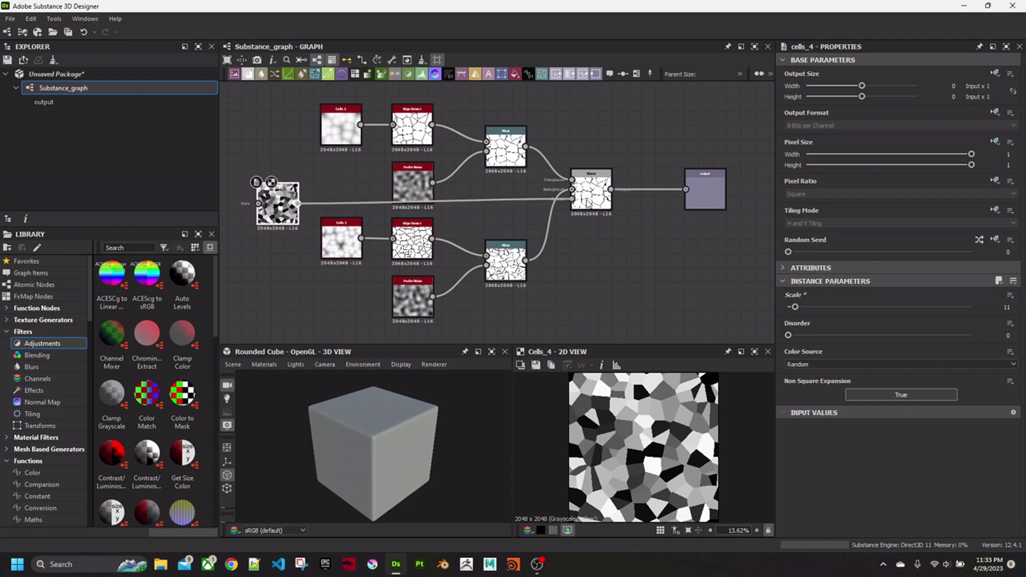
pyautogui.click(597, 208)
pyautogui.moveTo(655, 300); pyautogui.dragTo(614, 308, button='middle')
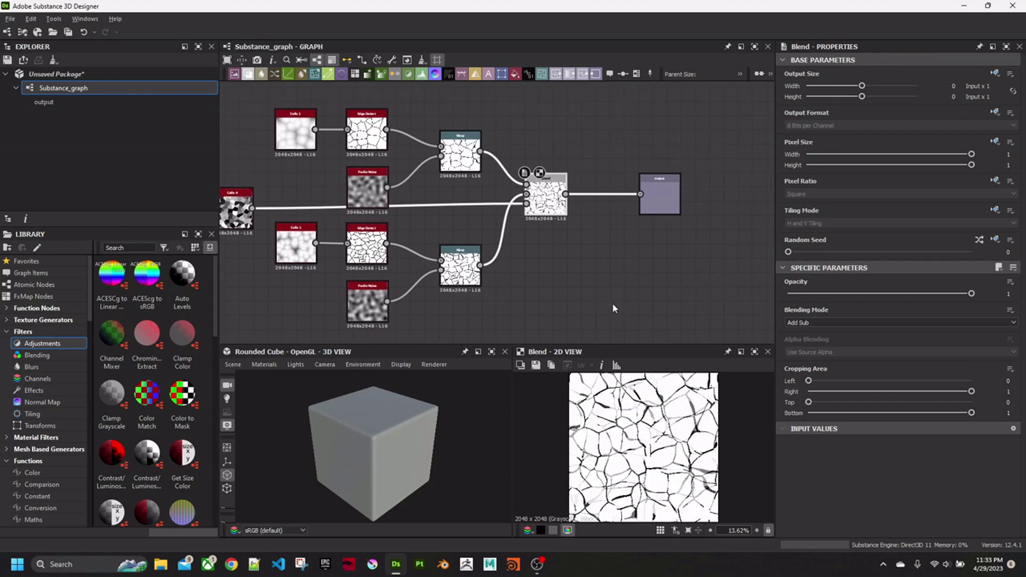
pyautogui.moveTo(684, 271); pyautogui.dragTo(644, 275, button='middle')
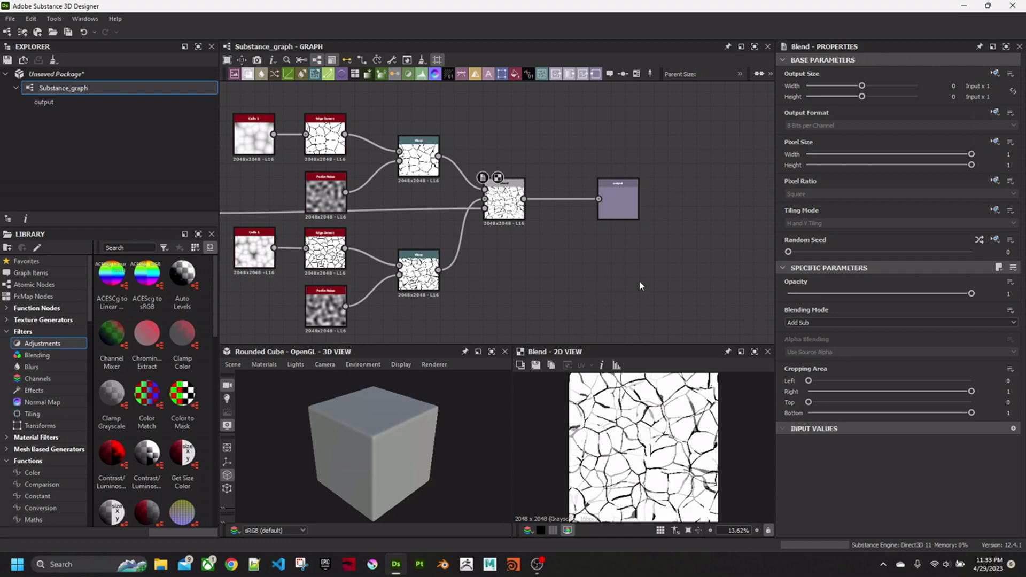
# Step: Insert a Threshold node wired between the Blend and the output
pyautogui.press('space')
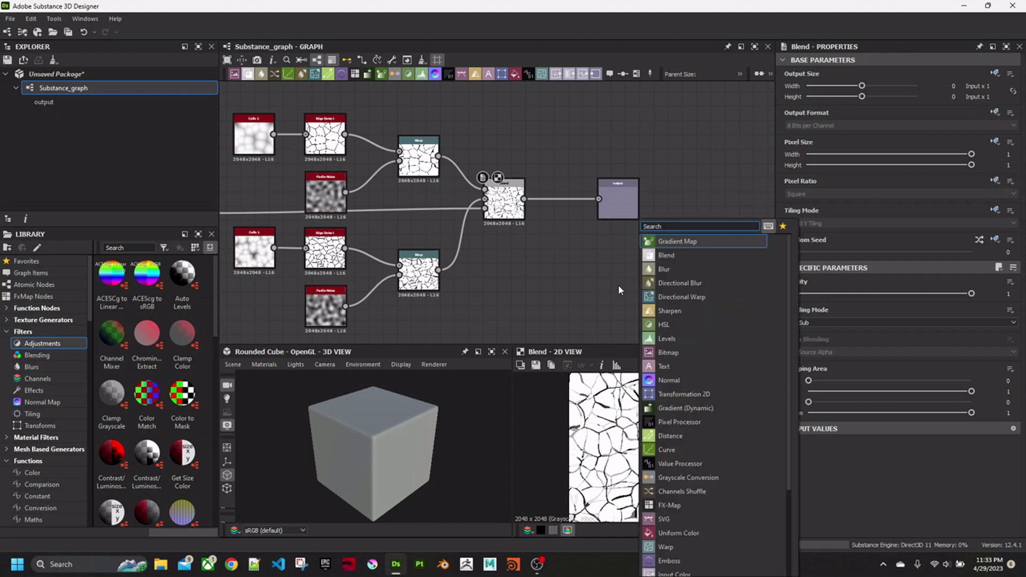
pyautogui.write('thre')
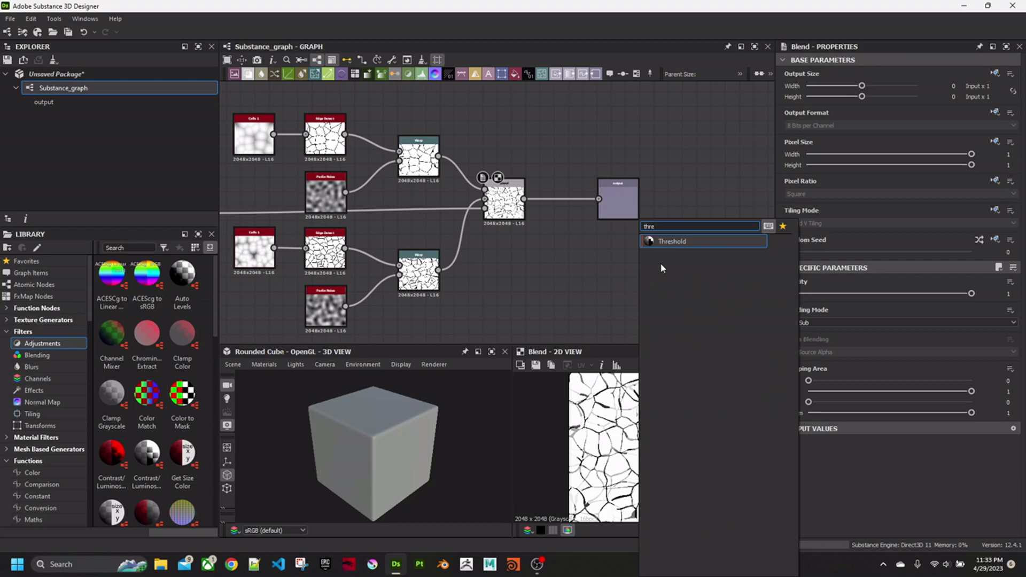
pyautogui.click(686, 241)
pyautogui.moveTo(582, 256); pyautogui.dragTo(568, 256)
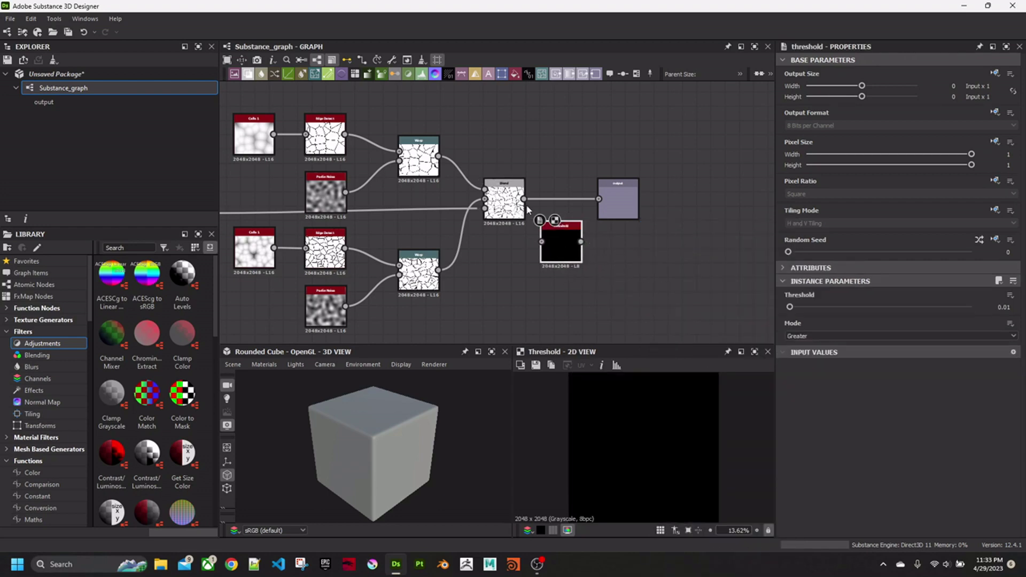
pyautogui.moveTo(523, 199); pyautogui.dragTo(542, 242)
pyautogui.moveTo(609, 211); pyautogui.dragTo(694, 211)
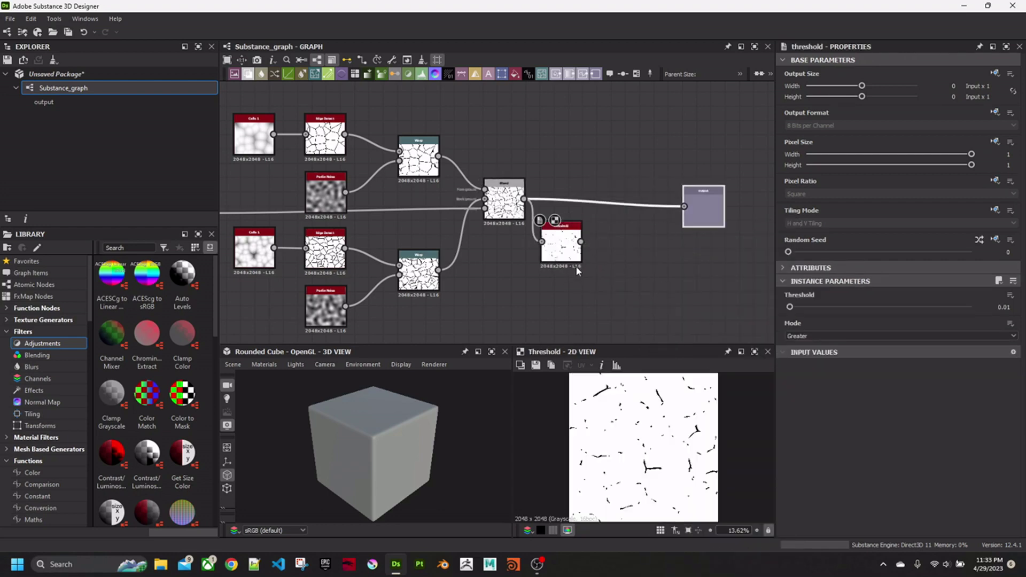
pyautogui.moveTo(569, 248); pyautogui.dragTo(689, 208)
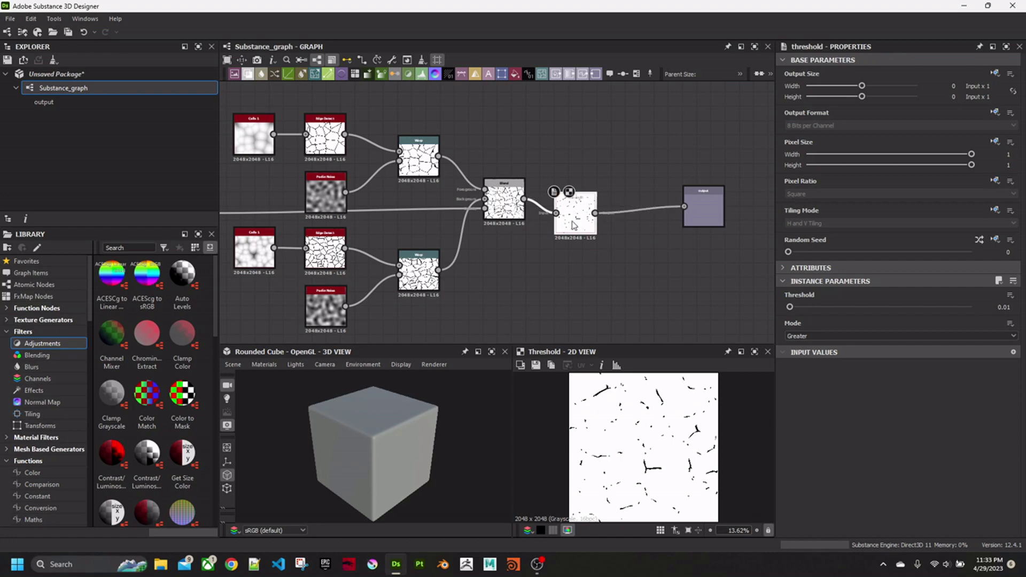
pyautogui.moveTo(576, 216); pyautogui.dragTo(575, 203)
# Step: Set the Threshold to 0.81 with Greater comparison mode
pyautogui.moveTo(790, 308); pyautogui.dragTo(936, 311)
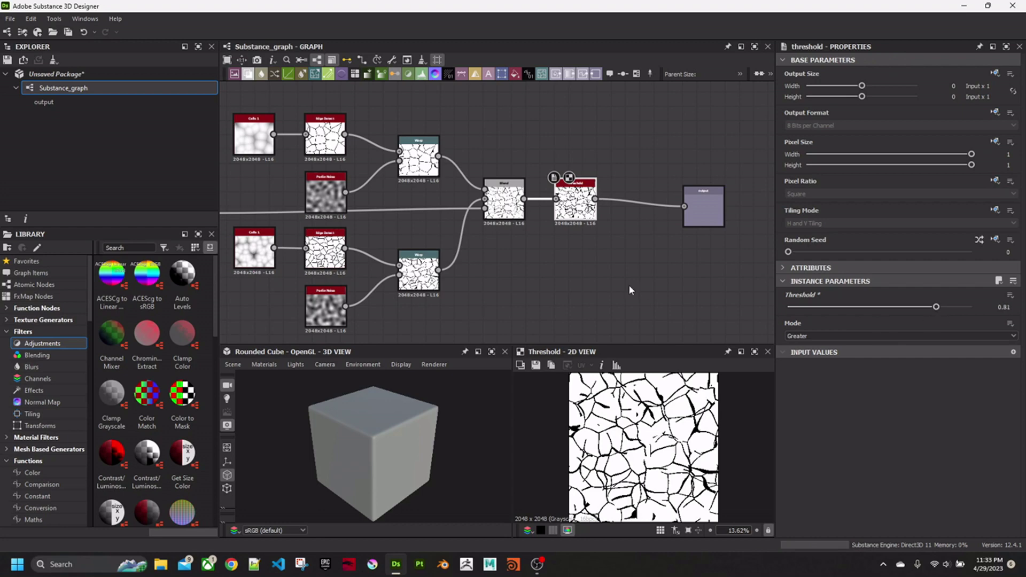
pyautogui.moveTo(629, 285); pyautogui.dragTo(584, 295, button='middle')
pyautogui.click(797, 341)
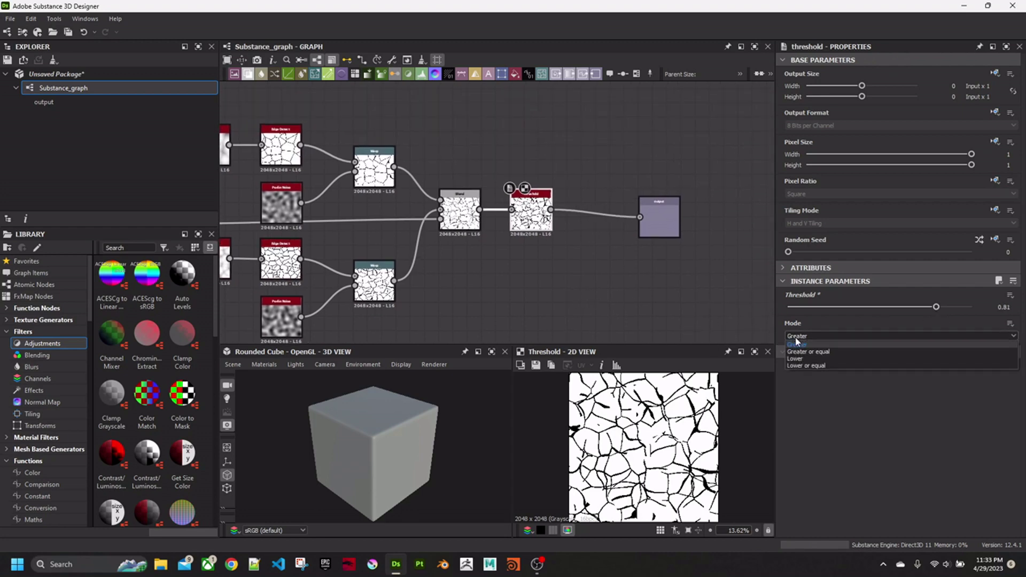
pyautogui.click(796, 337)
pyautogui.moveTo(658, 227); pyautogui.dragTo(687, 217)
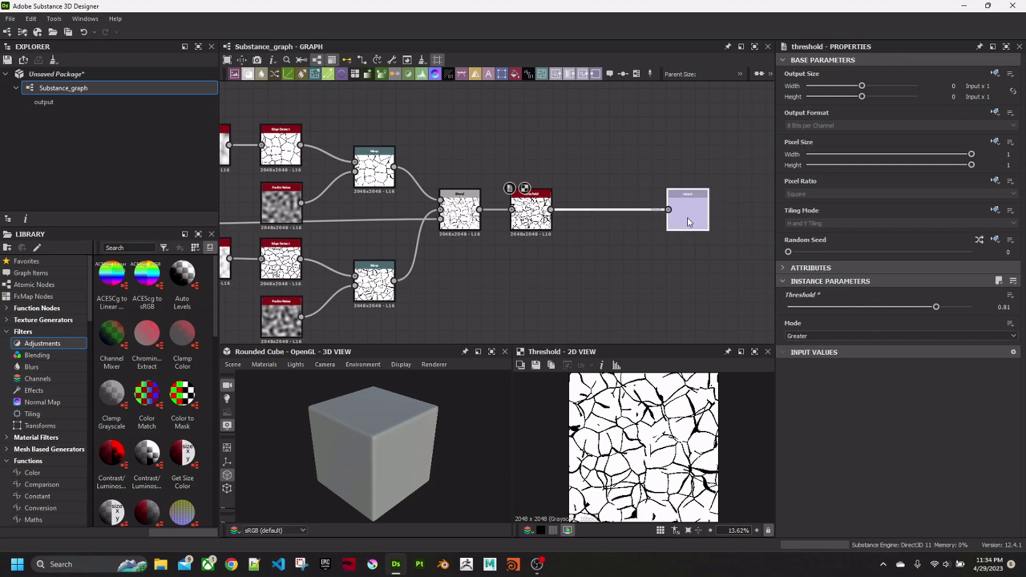
pyautogui.click(595, 249)
# Step: Insert an Invert Grayscale node between Threshold and the output
pyautogui.press('space')
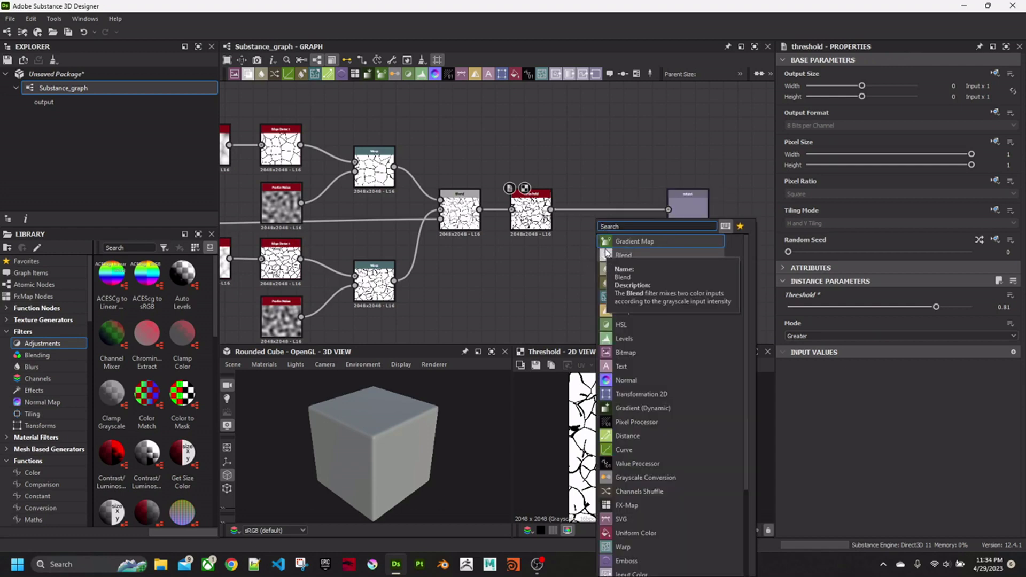
pyautogui.write('gre')
pyautogui.press('BackSpace')
pyautogui.press('BackSpace')
pyautogui.press('BackSpace')
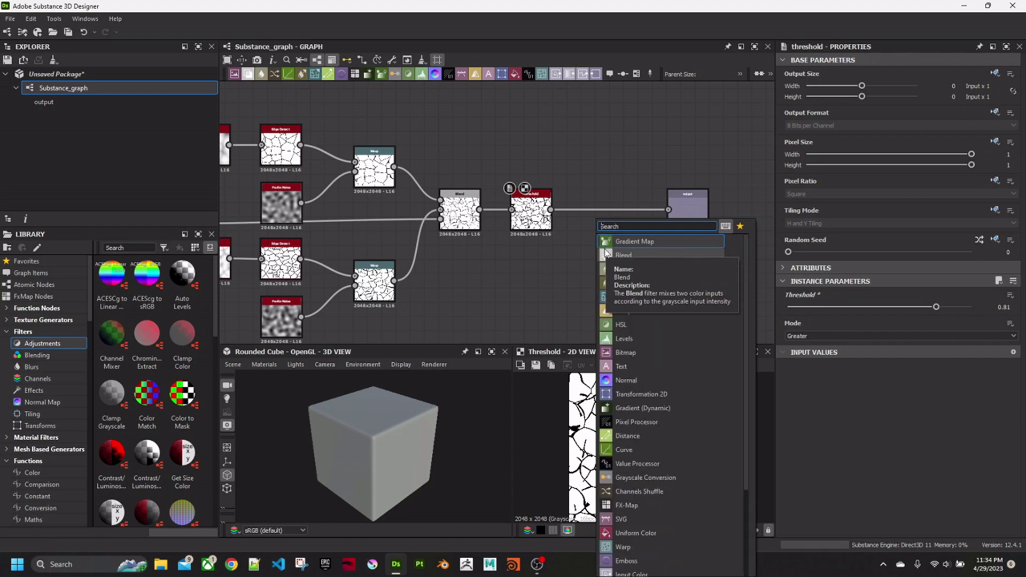
pyautogui.write('in')
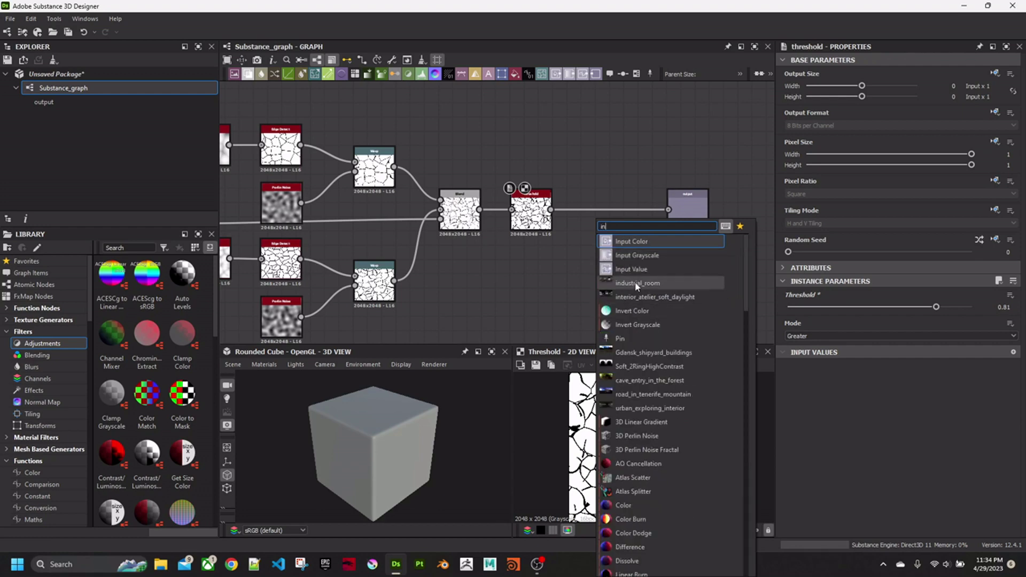
pyautogui.write('ver')
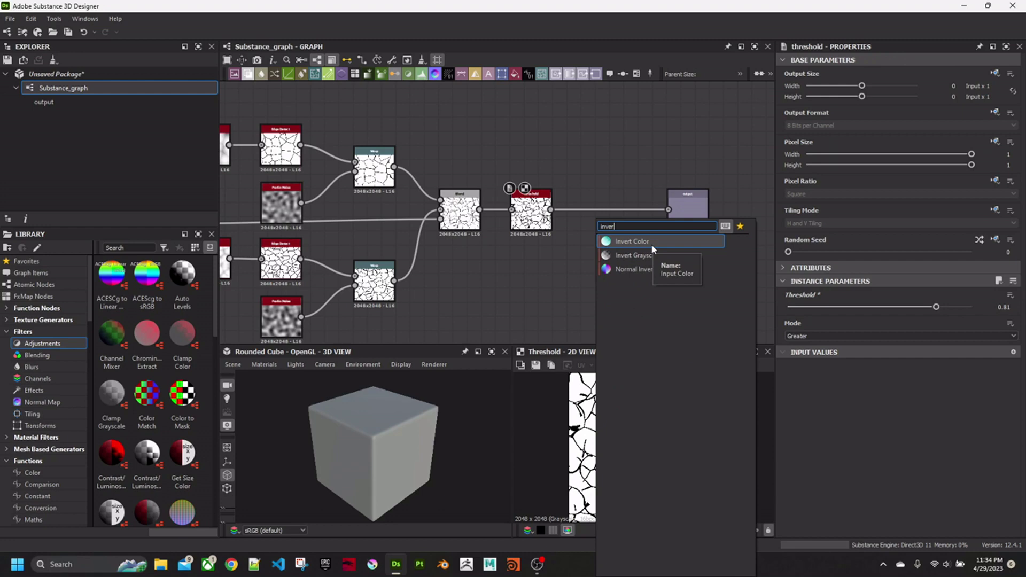
pyautogui.click(640, 258)
pyautogui.moveTo(551, 210); pyautogui.dragTo(669, 210)
pyautogui.moveTo(602, 256); pyautogui.dragTo(602, 213)
# Step: Set Invert to False and tidy the node layout
pyautogui.click(871, 308)
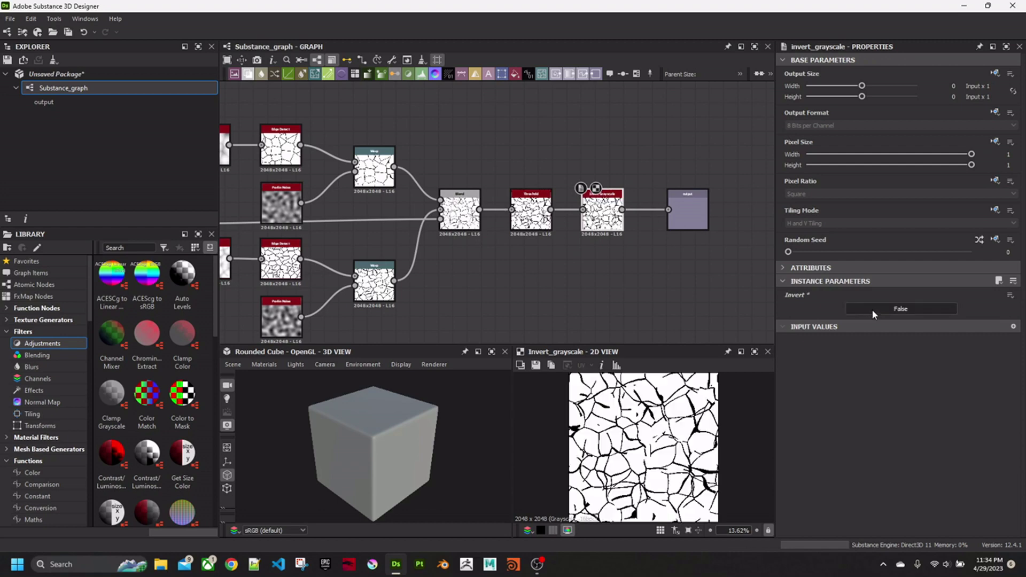
pyautogui.moveTo(493, 256); pyautogui.dragTo(564, 243, button='middle')
pyautogui.scroll(-1, 592, 247)
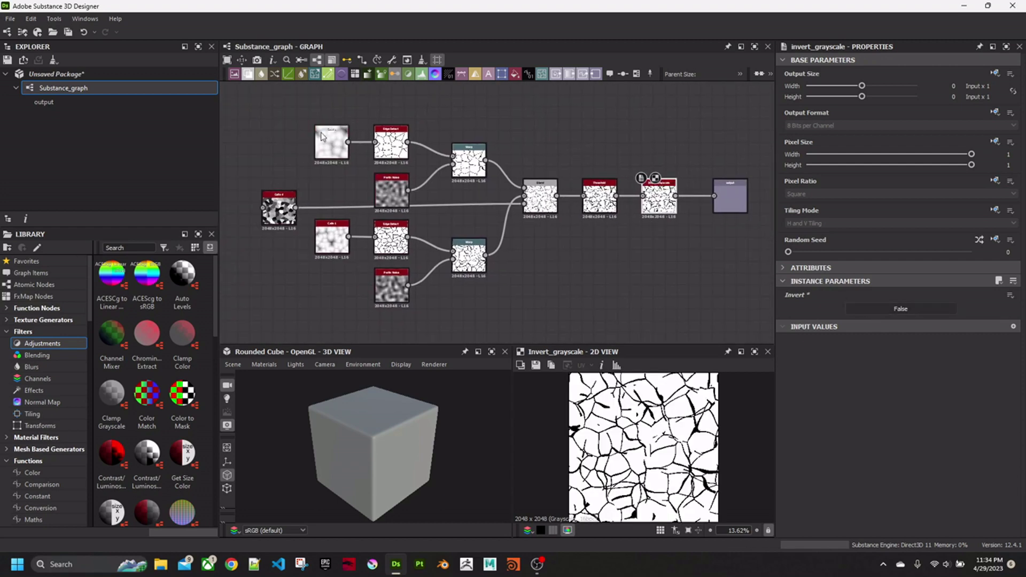
pyautogui.moveTo(474, 178); pyautogui.dragTo(474, 167)
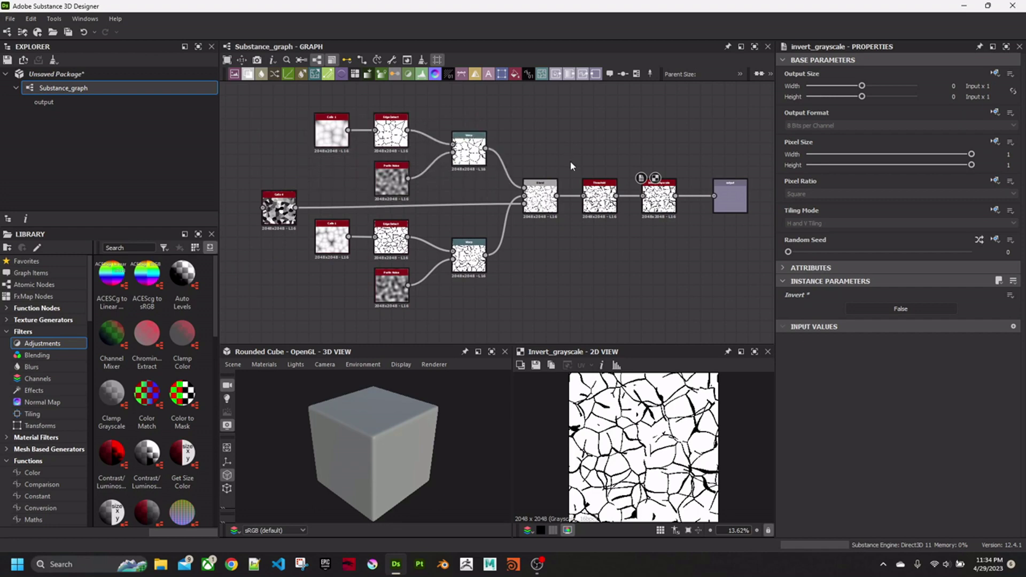
pyautogui.moveTo(729, 208); pyautogui.dragTo(717, 209)
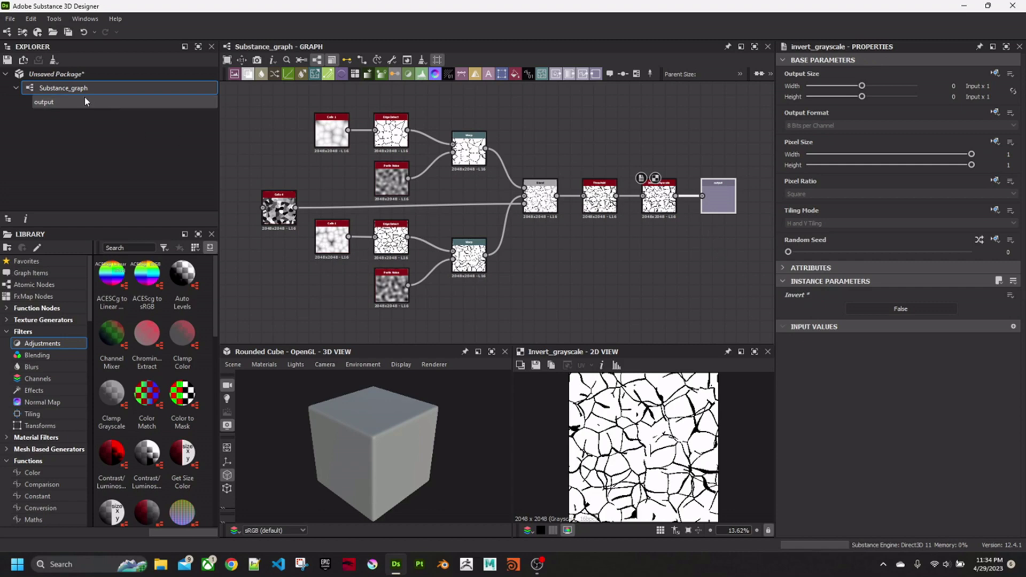
# Step: Save the package as cracks_02.sbs in the Documents folder
pyautogui.click(72, 74)
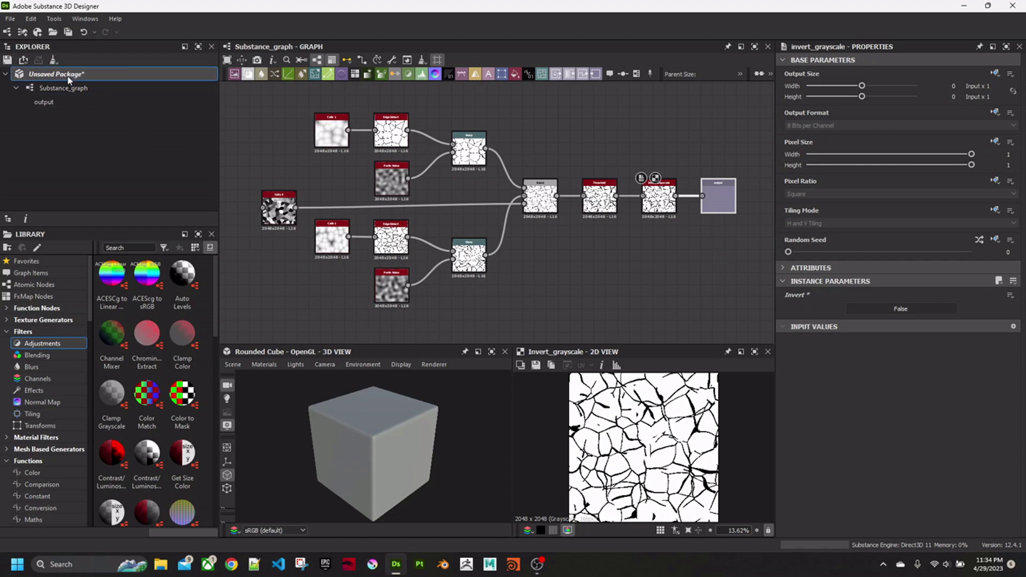
pyautogui.click(69, 33)
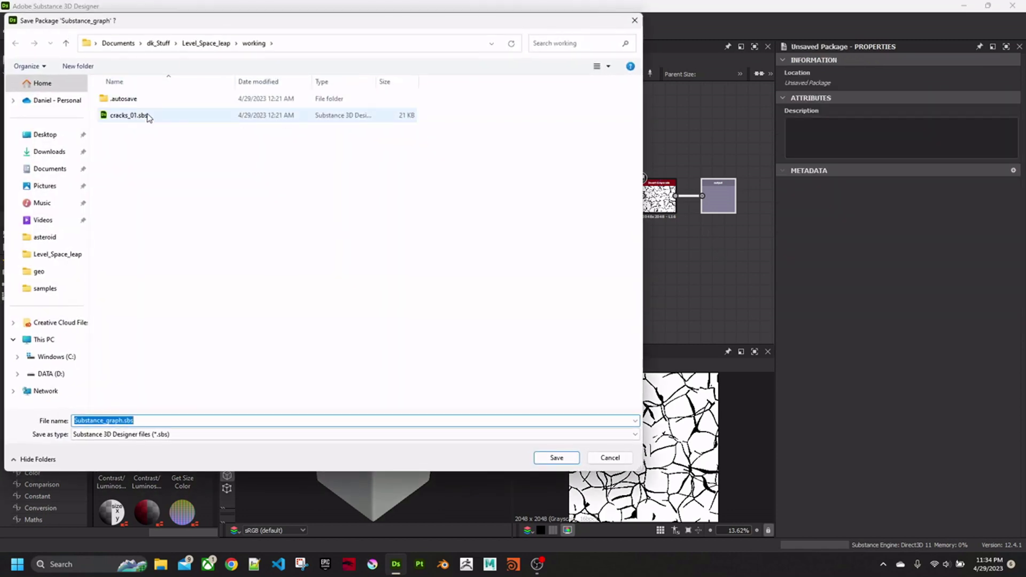
pyautogui.click(149, 116)
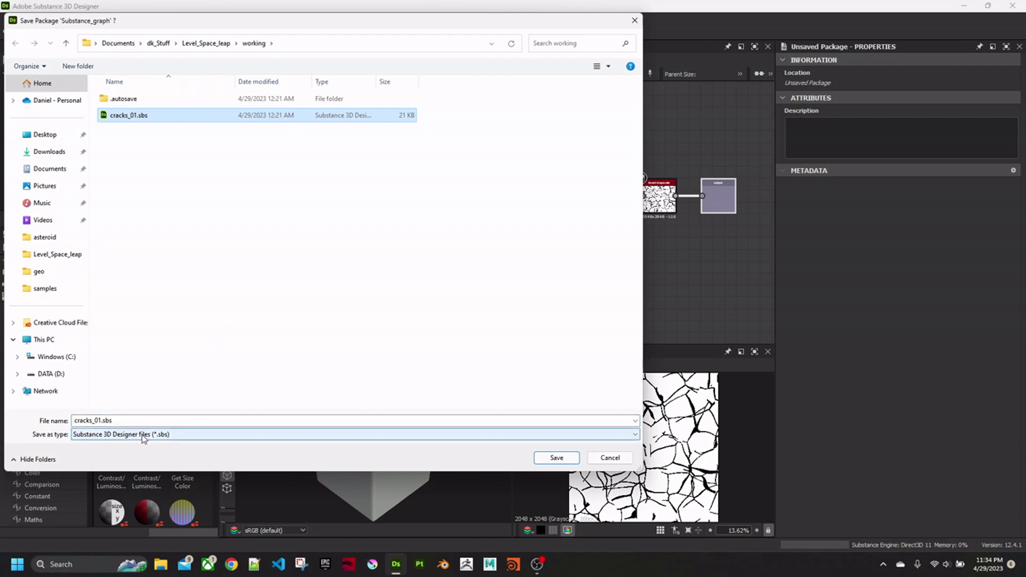
pyautogui.click(103, 420)
pyautogui.click(103, 421)
pyautogui.press('BackSpace')
pyautogui.write('2')
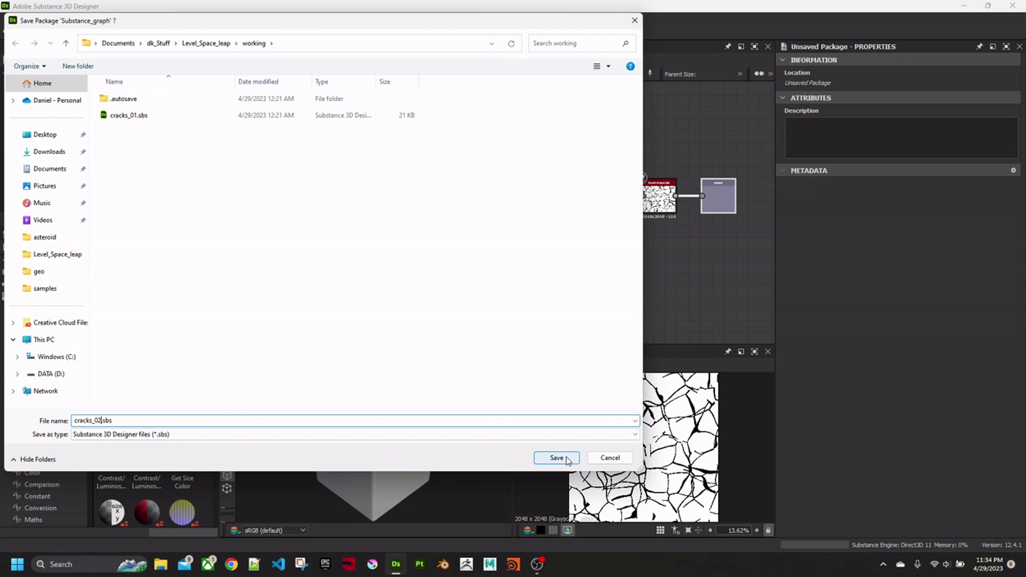
pyautogui.click(60, 170)
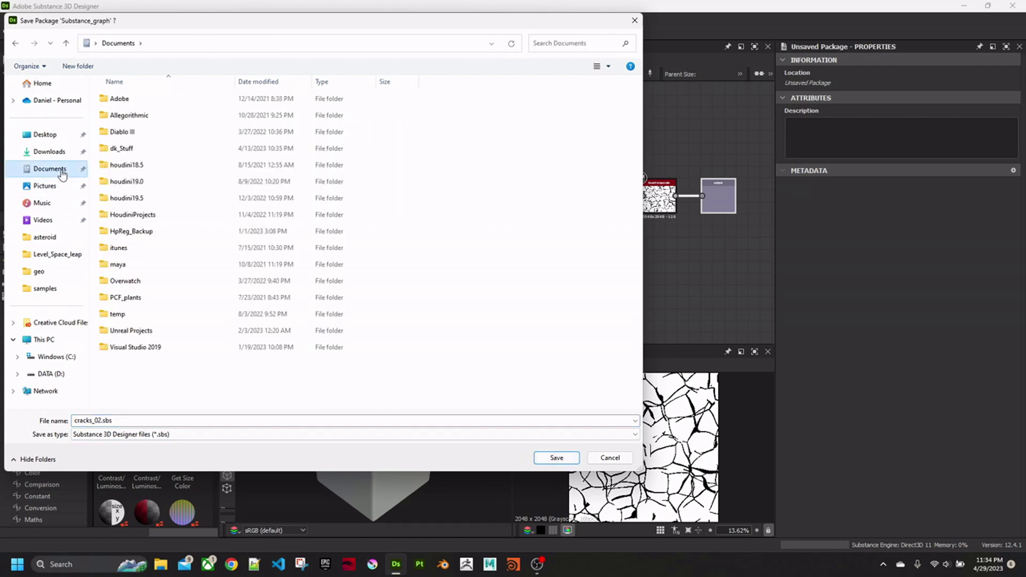
pyautogui.click(556, 458)
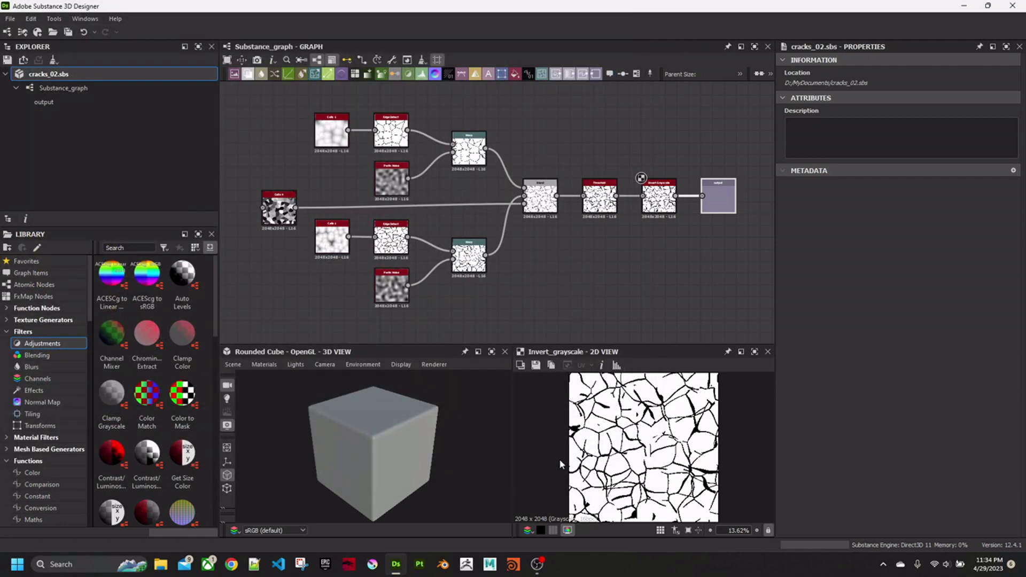
pyautogui.click(55, 87)
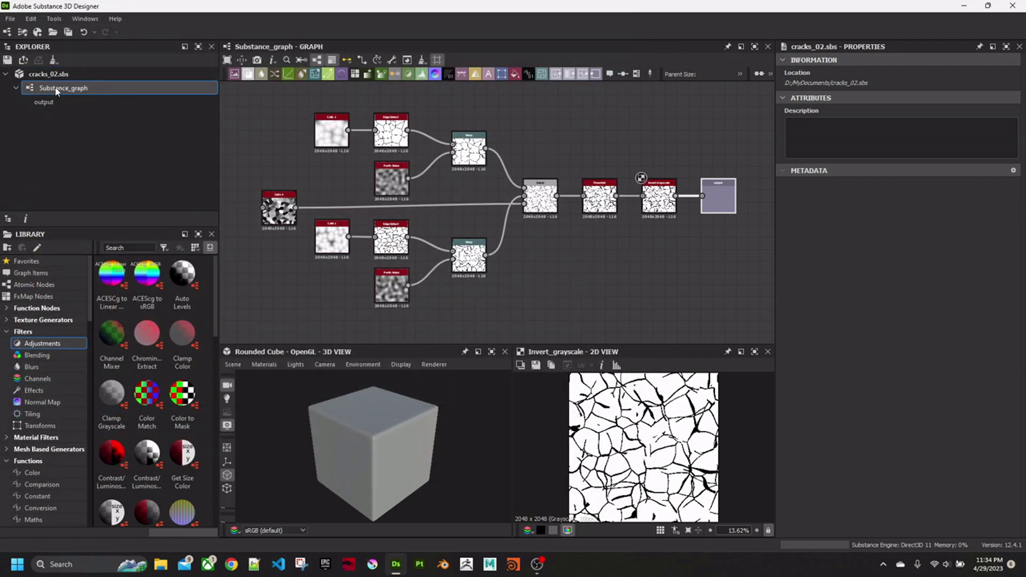
# Step: Rename Substance_graph to cracks_02 and save the package
pyautogui.rightClick(56, 87)
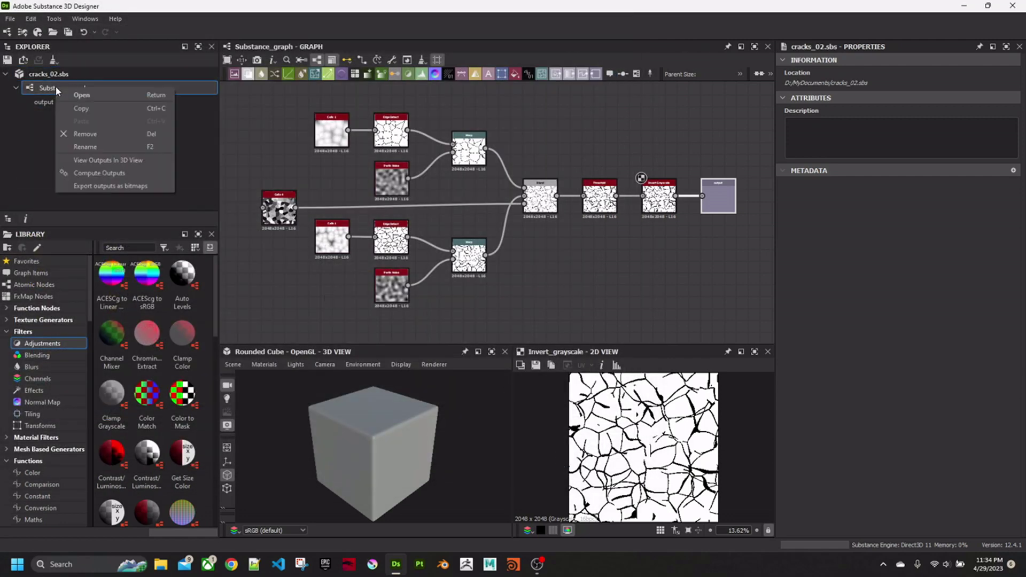
pyautogui.click(88, 146)
pyautogui.write('gr')
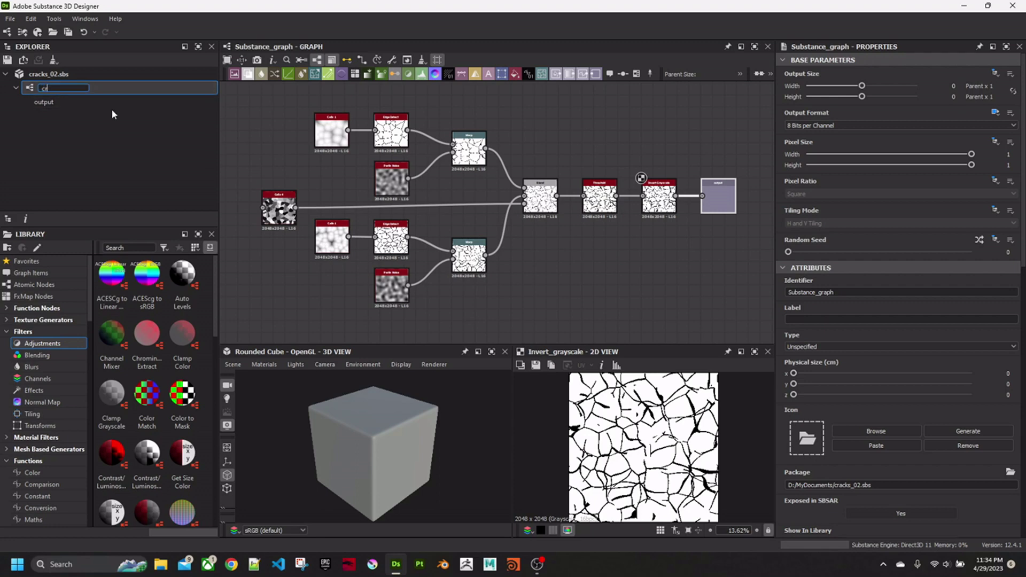
pyautogui.write('acks_02')
pyautogui.press('Return')
pyautogui.click(66, 34)
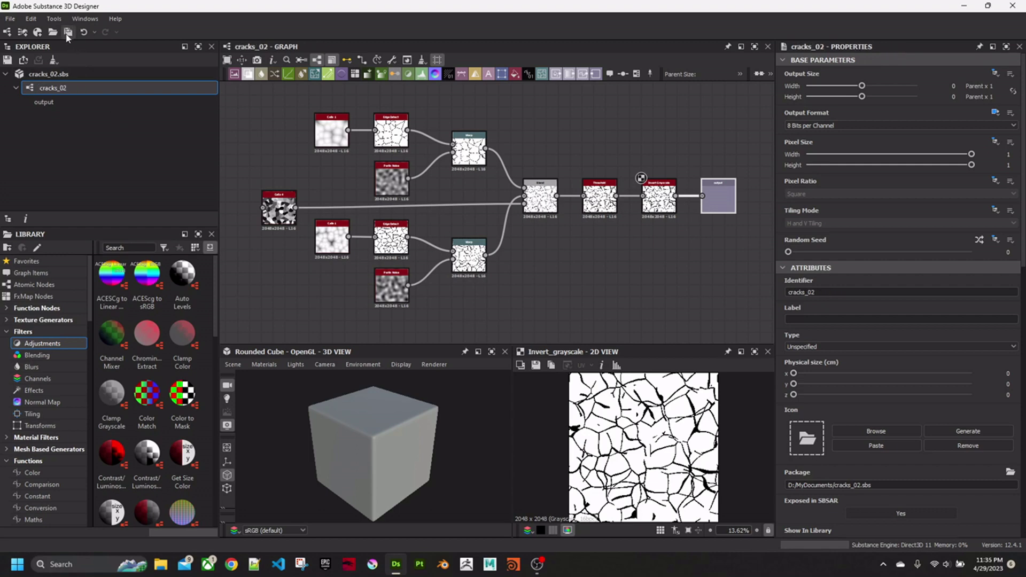
# Step: Preview the output node's result and show the cracks_02 graph properties
pyautogui.moveTo(569, 264); pyautogui.dragTo(569, 277, button='middle')
pyautogui.doubleClick(732, 222)
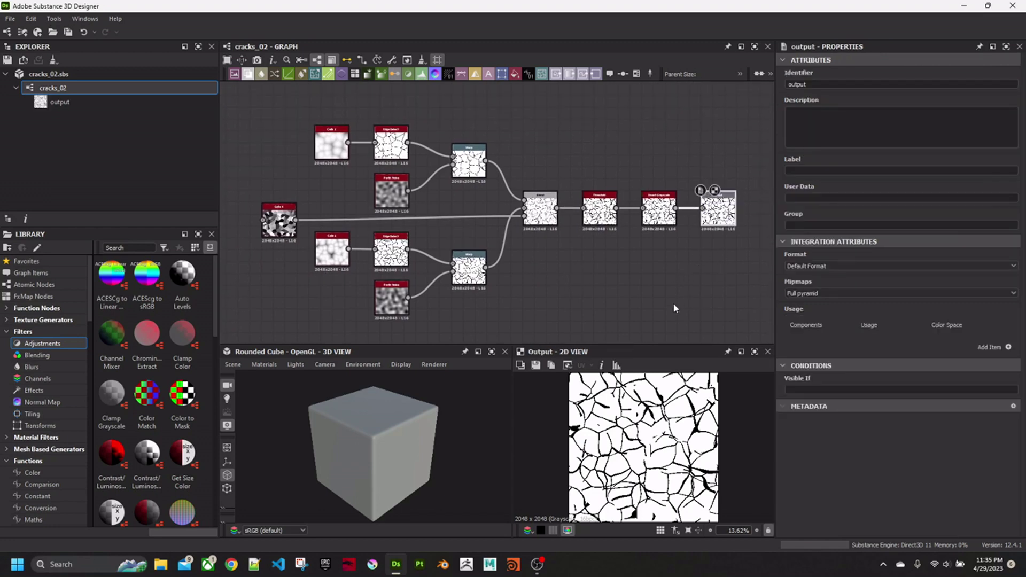
pyautogui.click(72, 85)
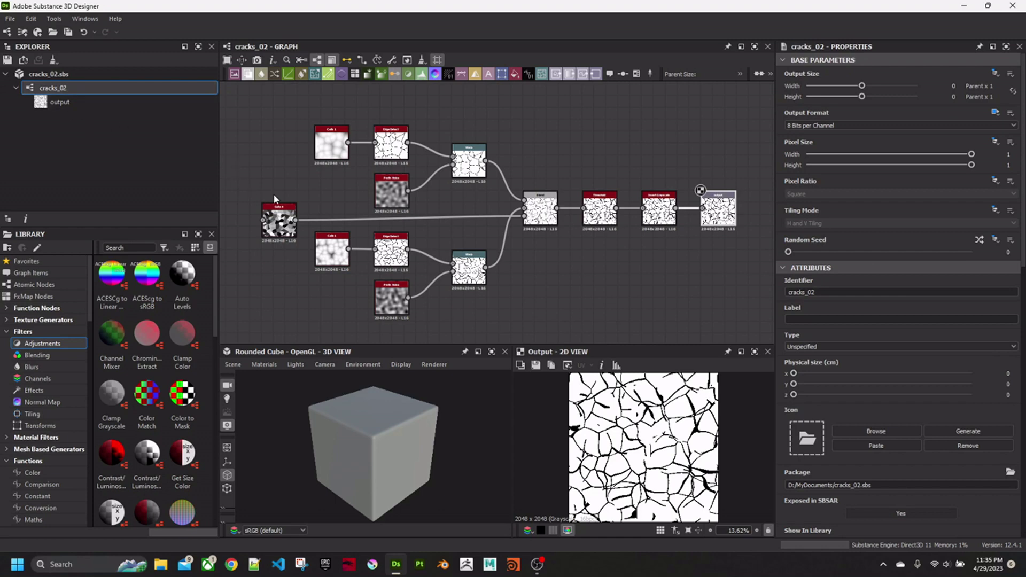
pyautogui.moveTo(276, 199)
pyautogui.mouseDown(button='middle')
pyautogui.moveTo(289, 193)
pyautogui.moveTo(276, 192)
pyautogui.mouseUp(button='middle')
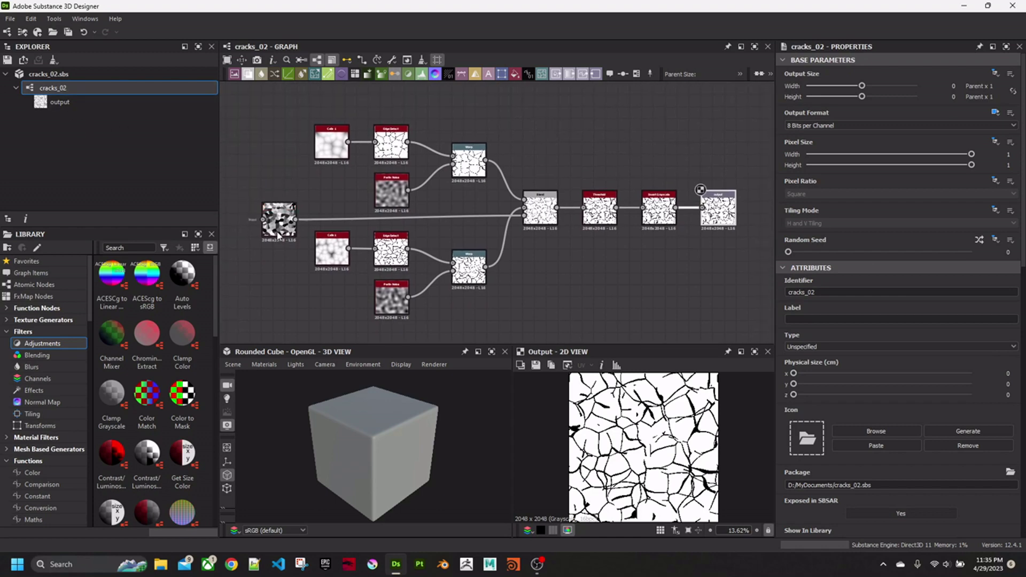
pyautogui.click(329, 154)
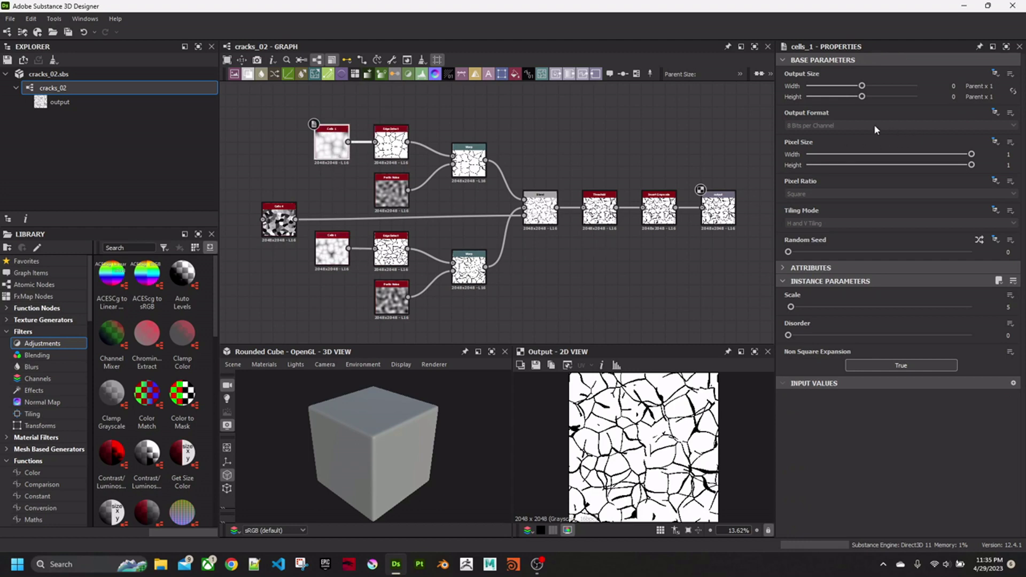
pyautogui.click(994, 113)
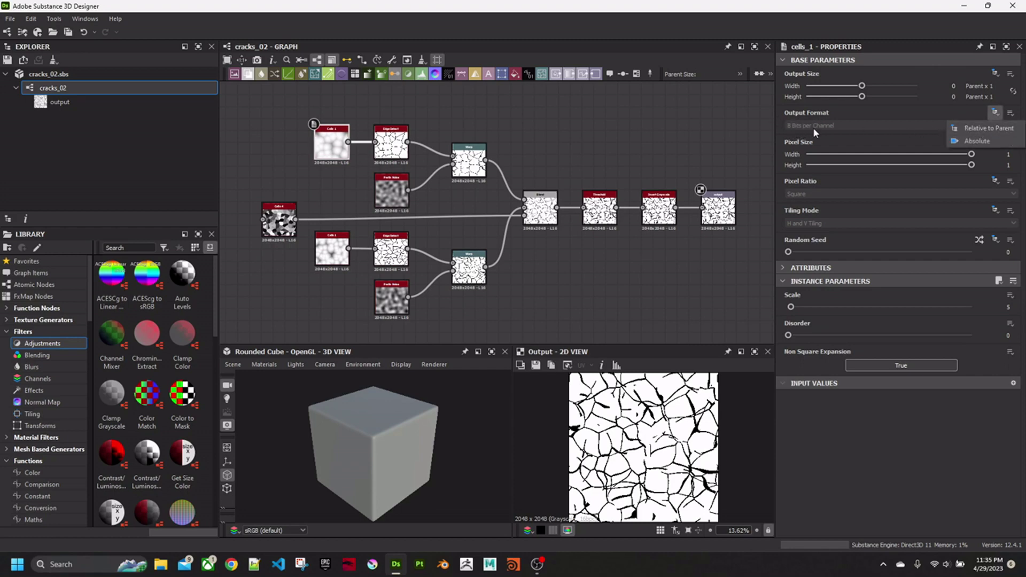
pyautogui.click(960, 142)
pyautogui.click(893, 123)
pyautogui.click(874, 138)
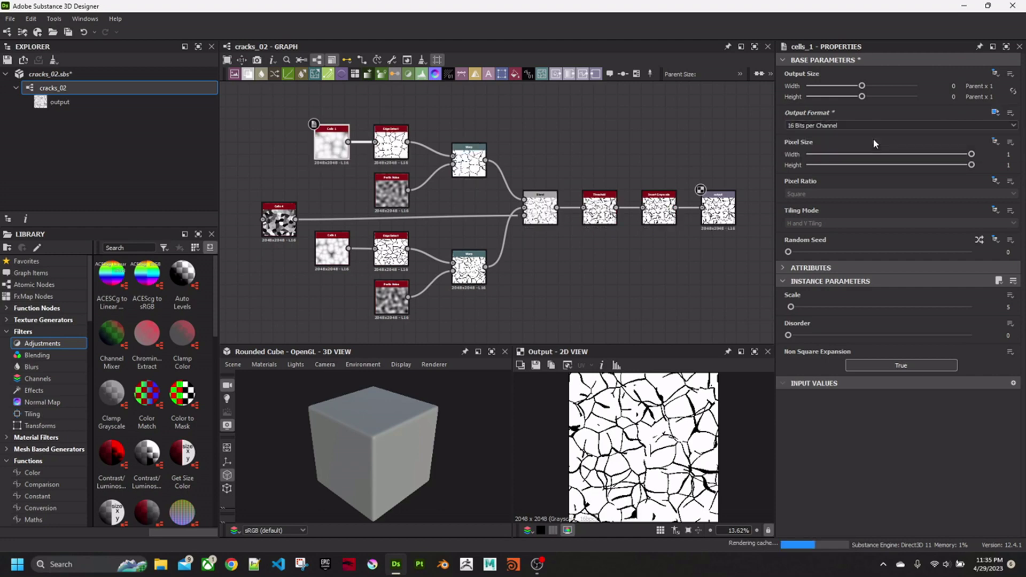
pyautogui.click(392, 191)
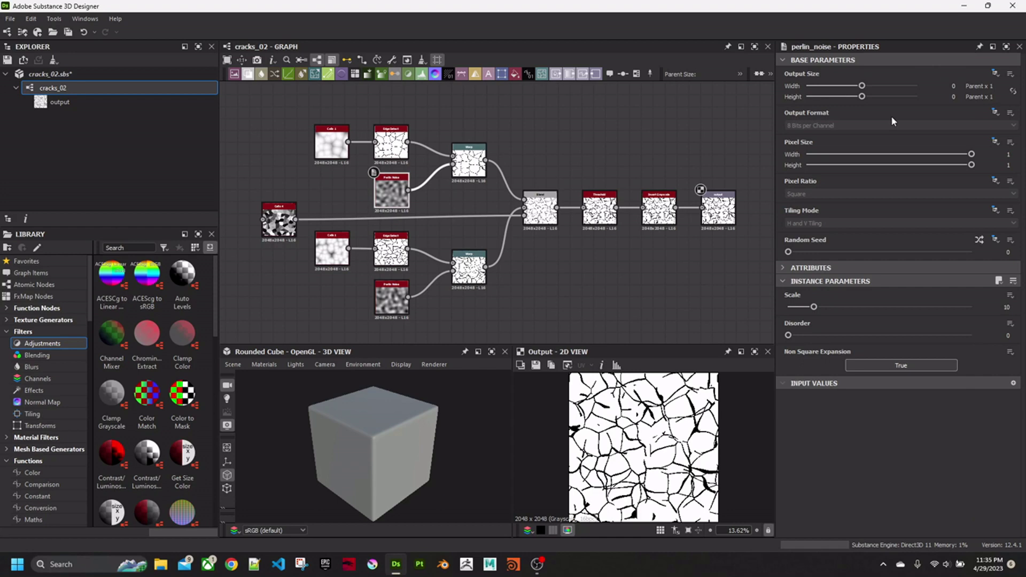
pyautogui.click(991, 114)
pyautogui.click(982, 142)
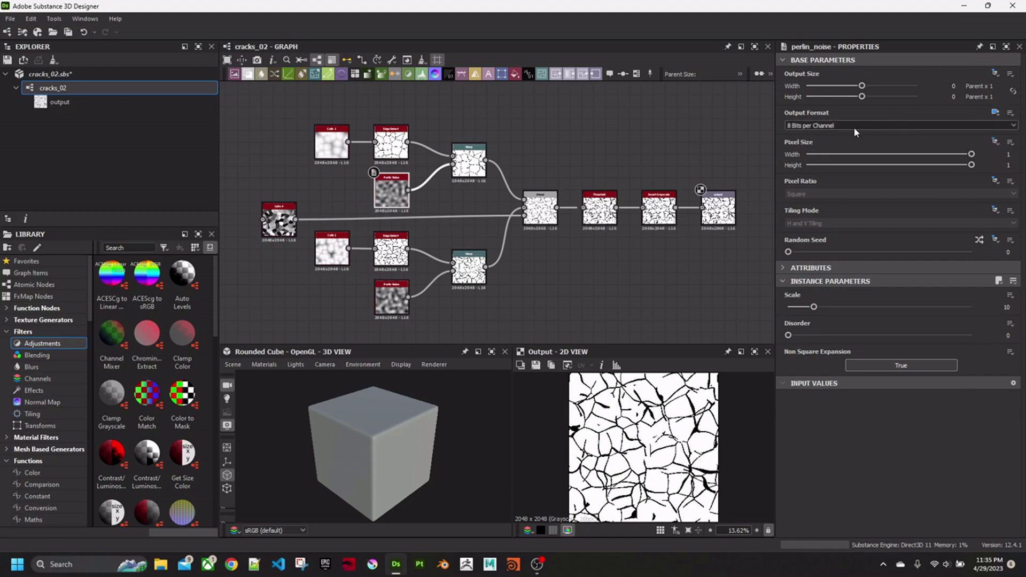
pyautogui.click(843, 126)
pyautogui.click(830, 141)
pyautogui.click(391, 299)
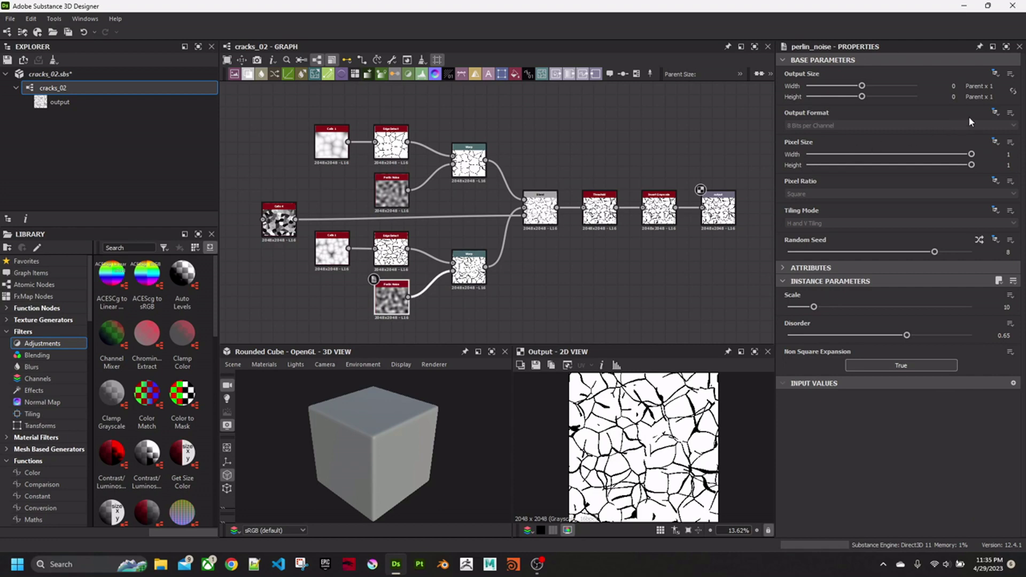
pyautogui.click(995, 113)
pyautogui.click(982, 143)
pyautogui.click(835, 125)
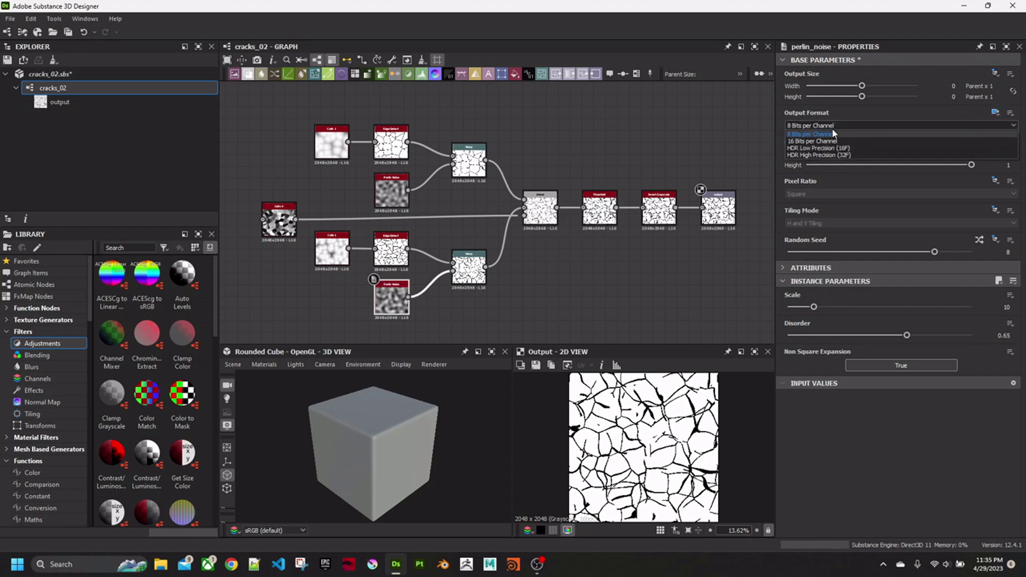
pyautogui.click(832, 134)
pyautogui.click(332, 249)
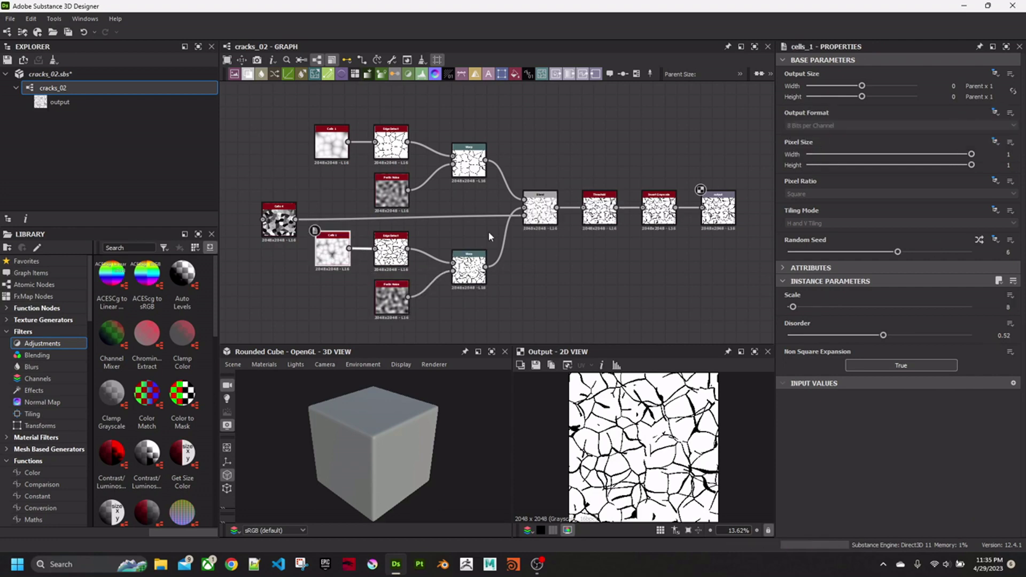
pyautogui.click(995, 113)
pyautogui.click(983, 141)
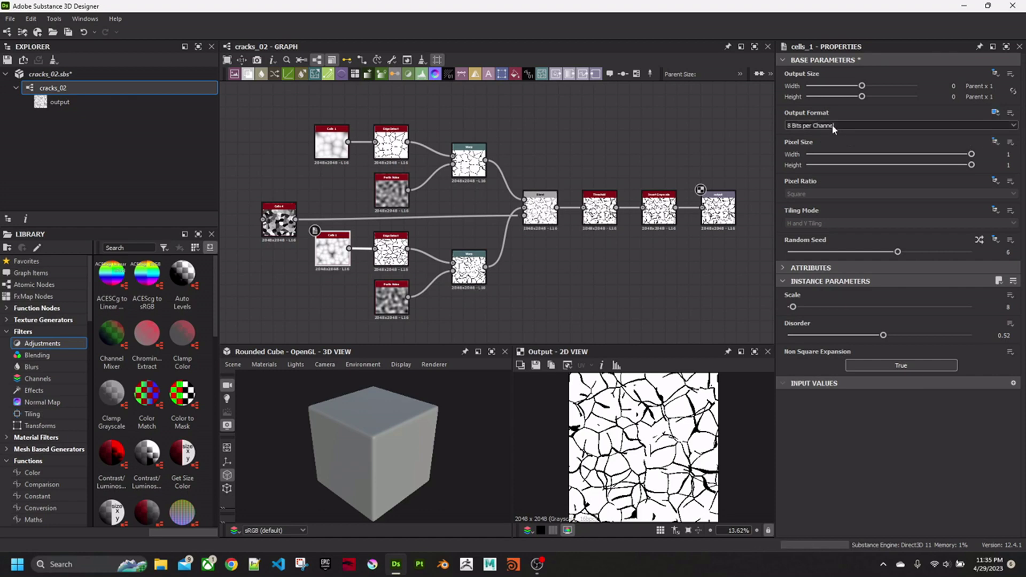
pyautogui.click(834, 129)
pyautogui.click(827, 139)
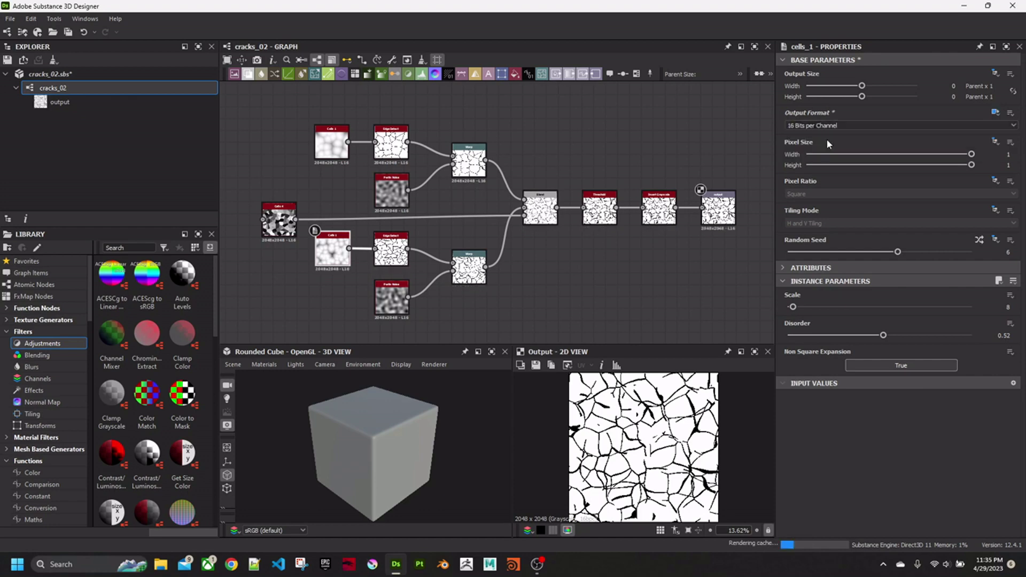
pyautogui.click(292, 227)
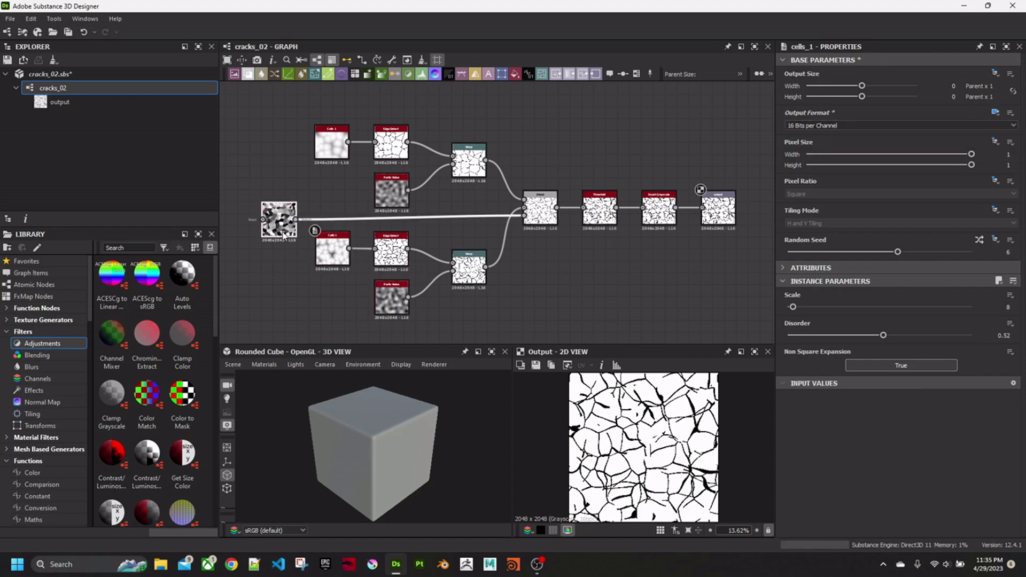
pyautogui.click(995, 113)
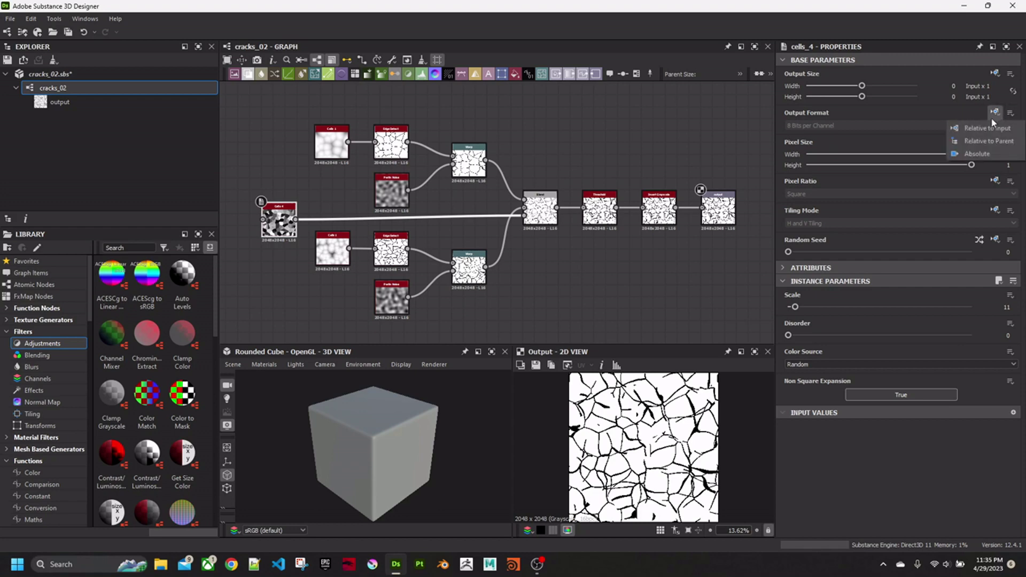
pyautogui.click(978, 154)
pyautogui.click(823, 126)
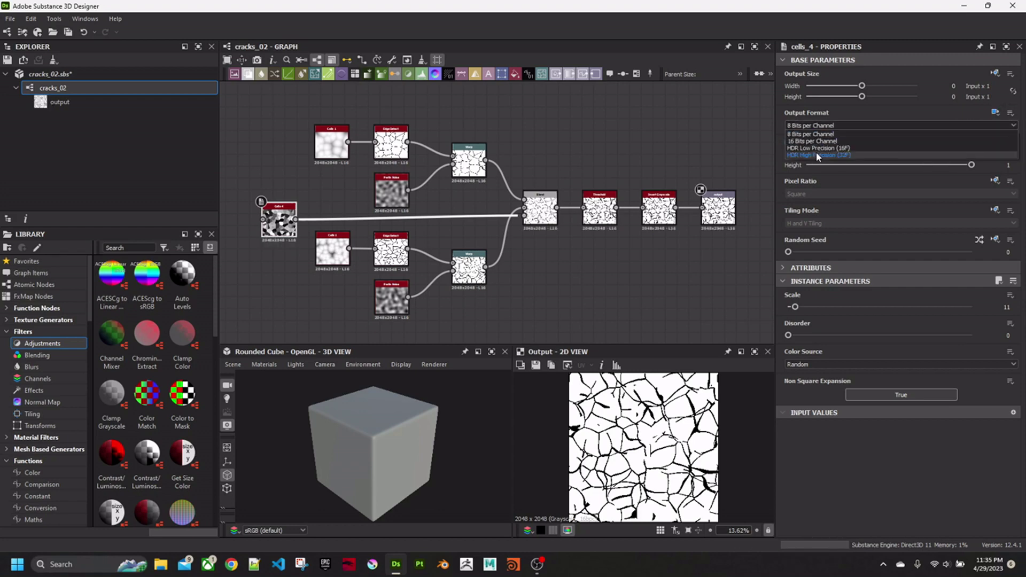
pyautogui.click(816, 141)
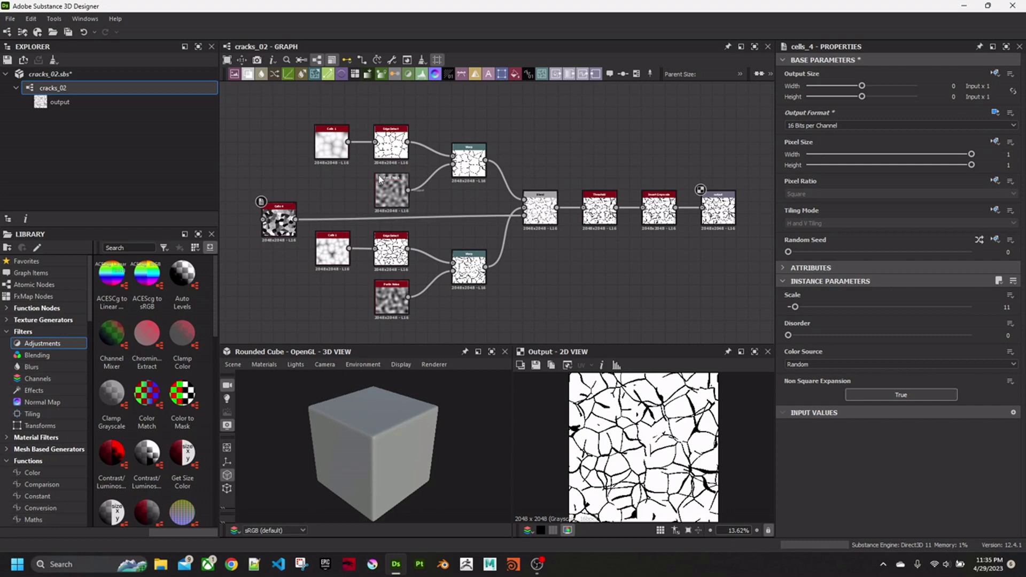
pyautogui.click(68, 32)
pyautogui.moveTo(541, 159); pyautogui.dragTo(519, 160, button='middle')
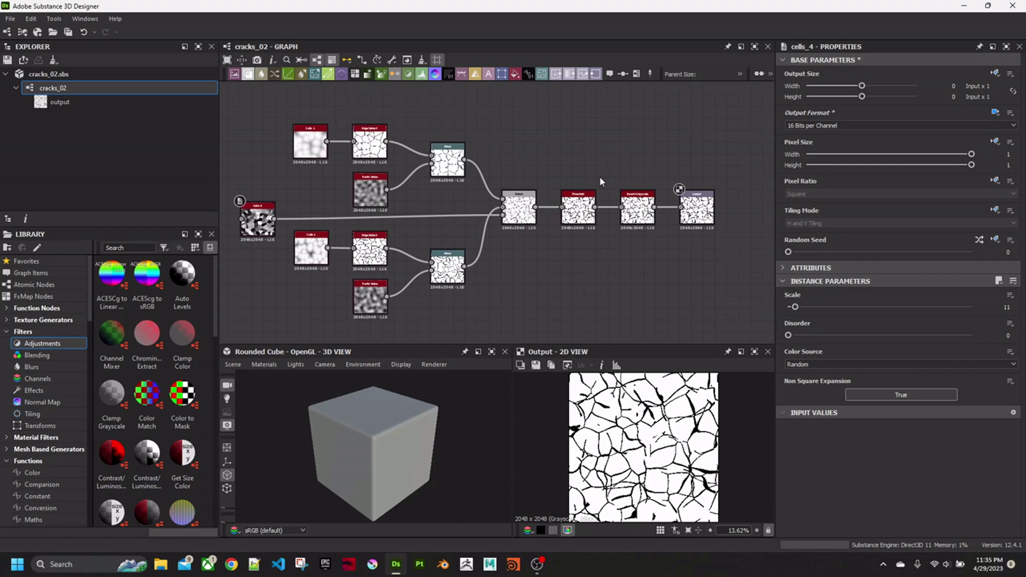
pyautogui.moveTo(600, 179); pyautogui.dragTo(621, 152, button='middle')
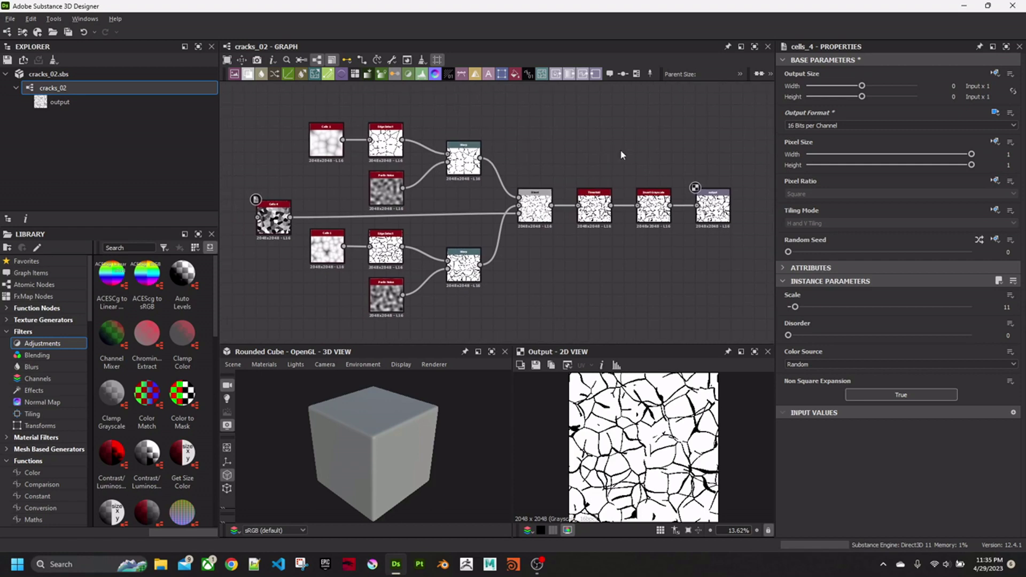
# Step: Start publishing the cracks_02.sbs package as an .sbsar file
pyautogui.rightClick(59, 89)
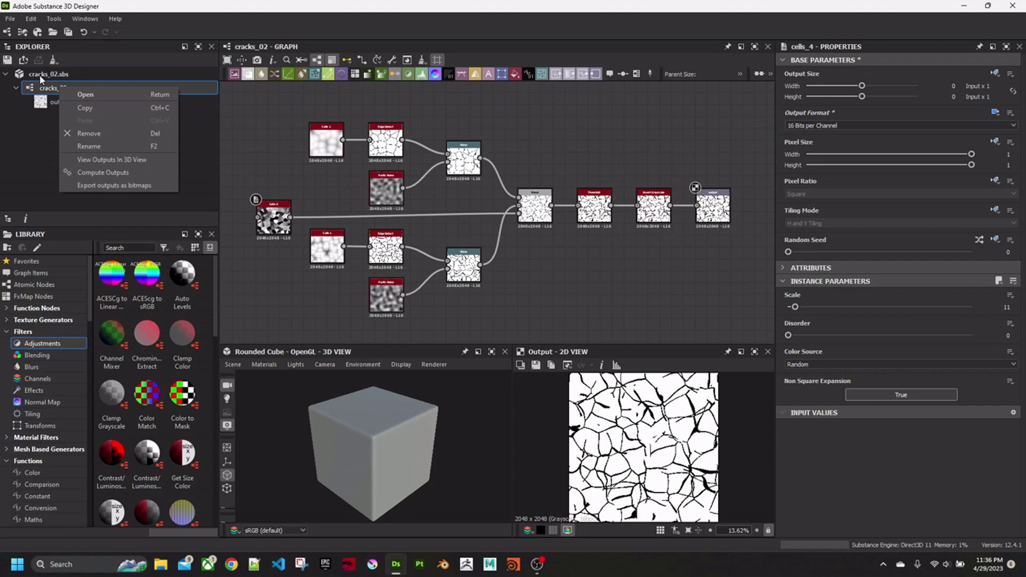
pyautogui.click(40, 76)
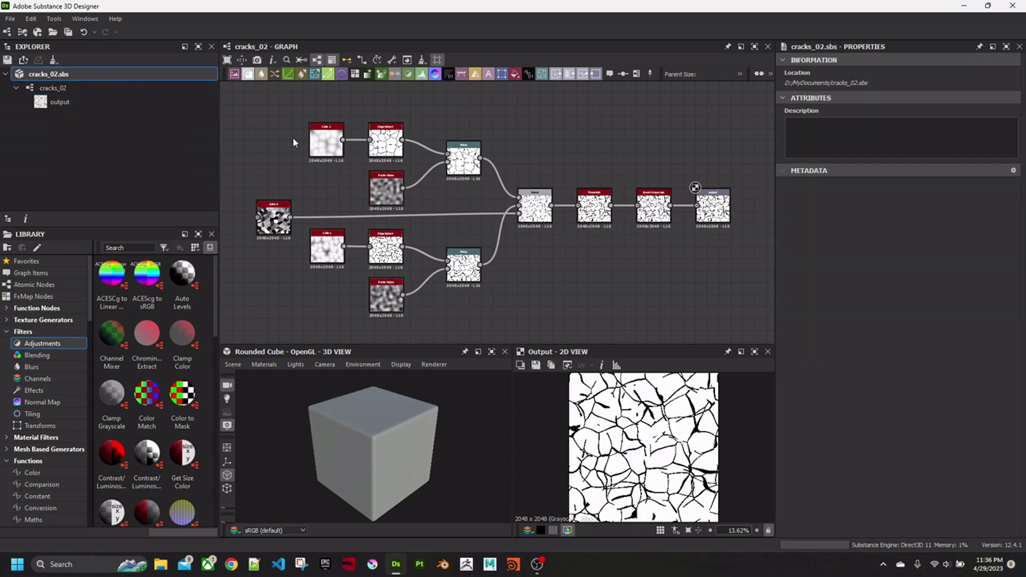
pyautogui.rightClick(84, 77)
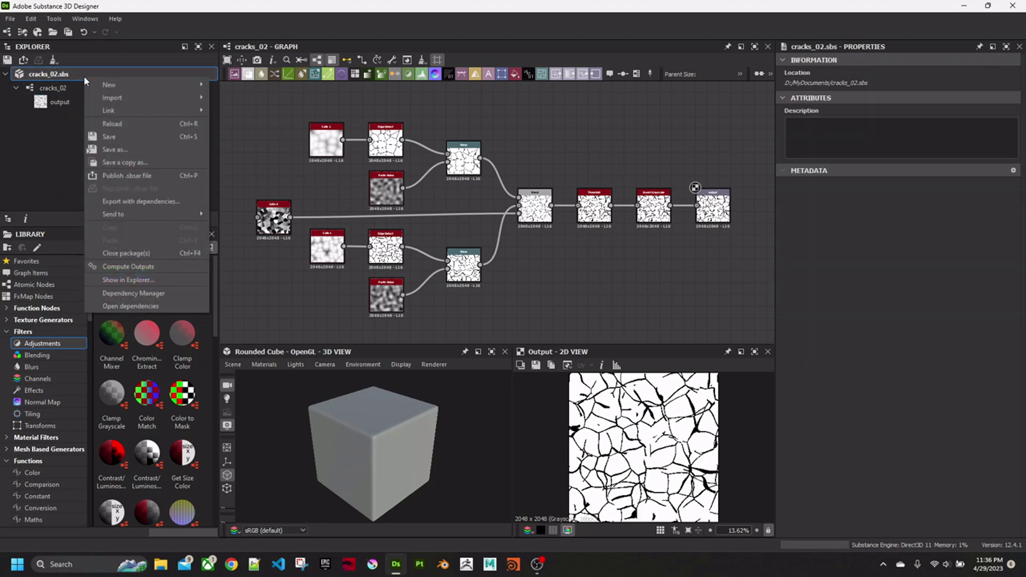
pyautogui.click(127, 175)
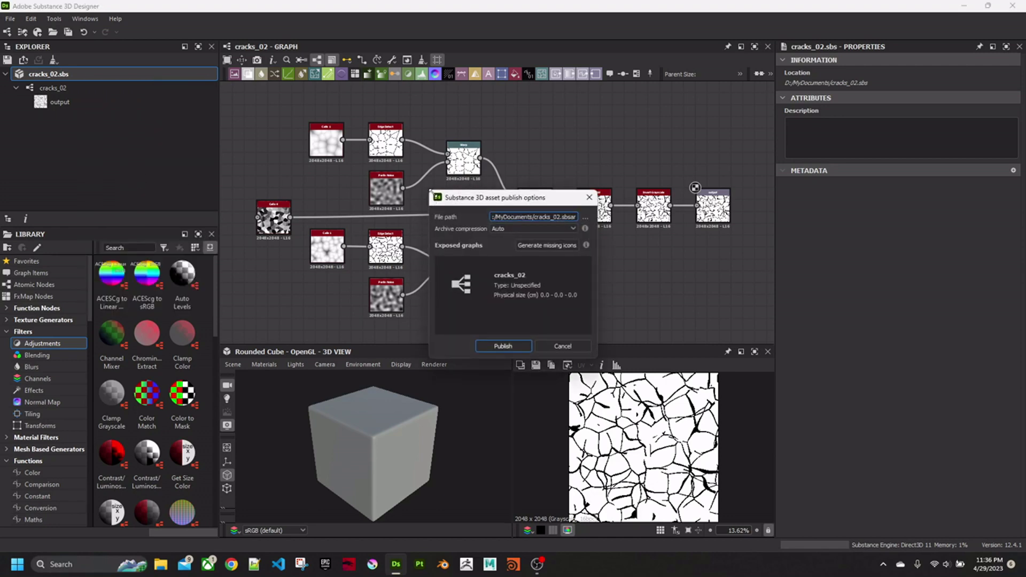
pyautogui.moveTo(430, 192); pyautogui.dragTo(197, 117)
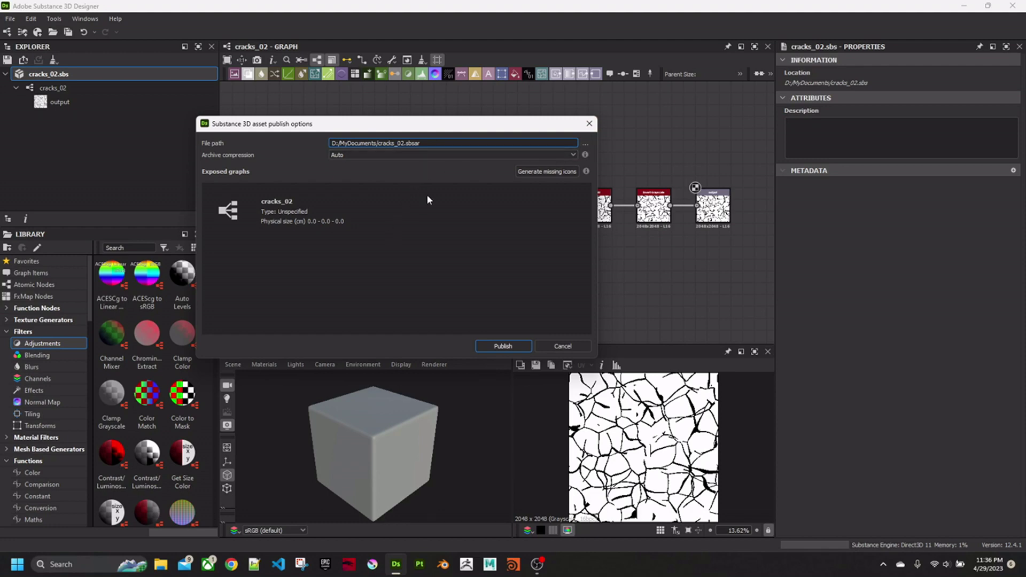
# Step: Publish cracks_02.sbsar to Adobe Substance 3D Painter/assets/procedurals
pyautogui.click(586, 143)
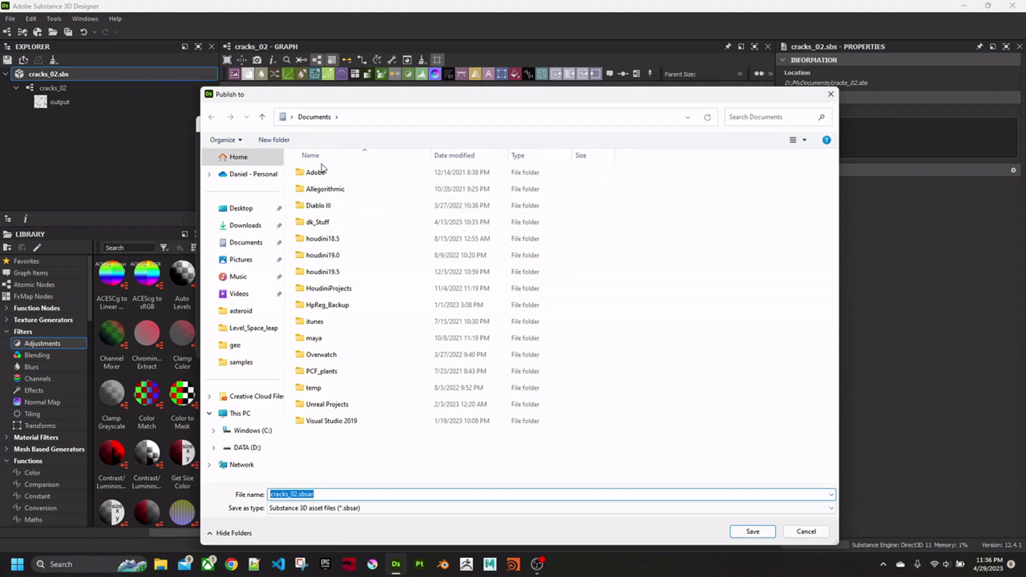
pyautogui.click(350, 175)
pyautogui.doubleClick(350, 175)
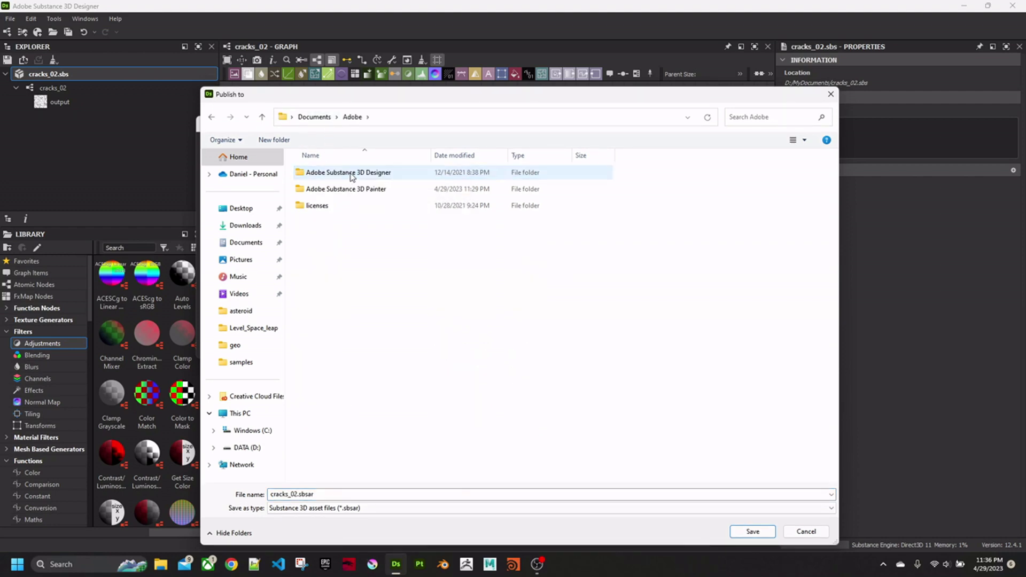
pyautogui.click(396, 191)
pyautogui.doubleClick(397, 189)
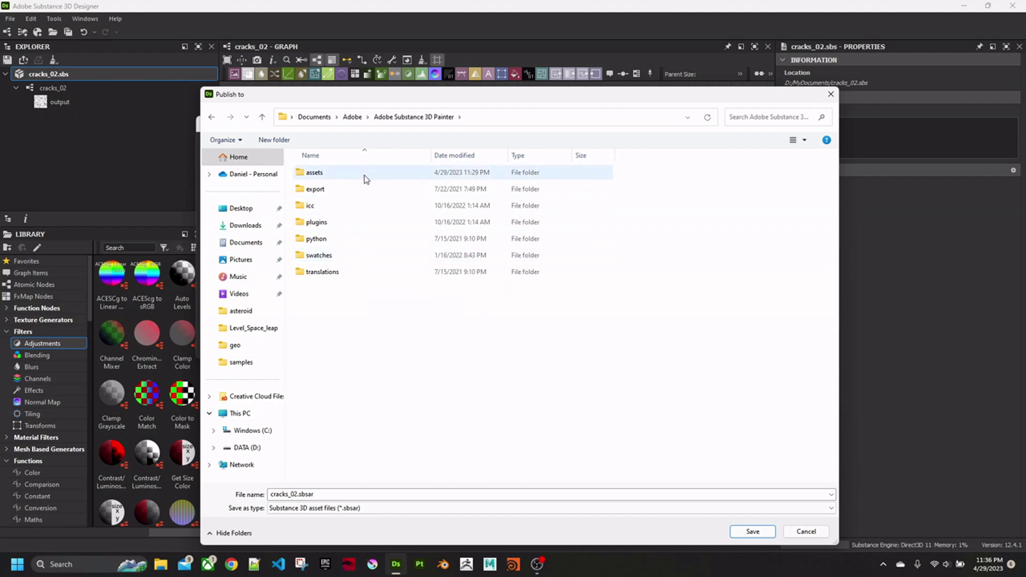
pyautogui.doubleClick(363, 178)
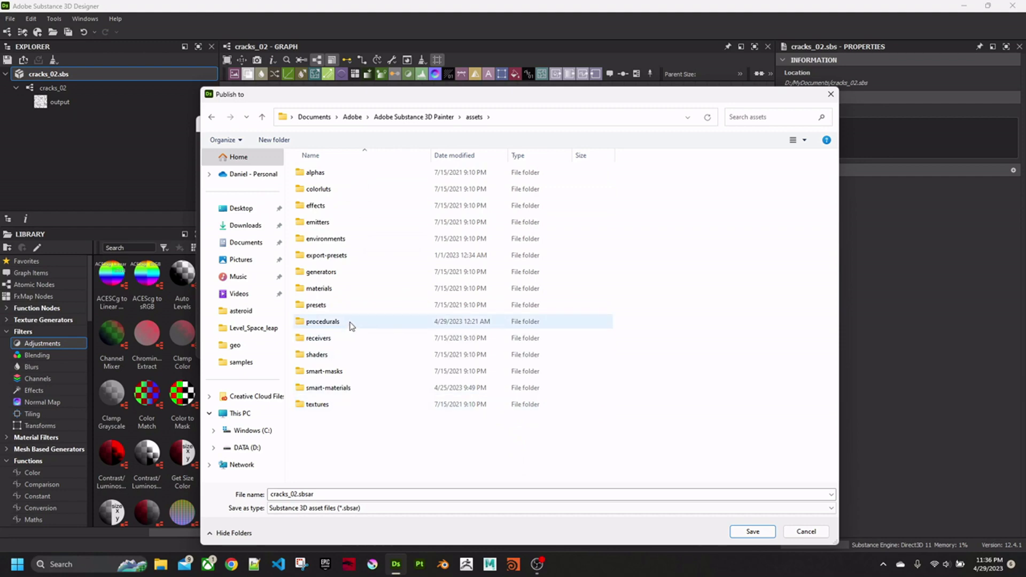
pyautogui.doubleClick(349, 276)
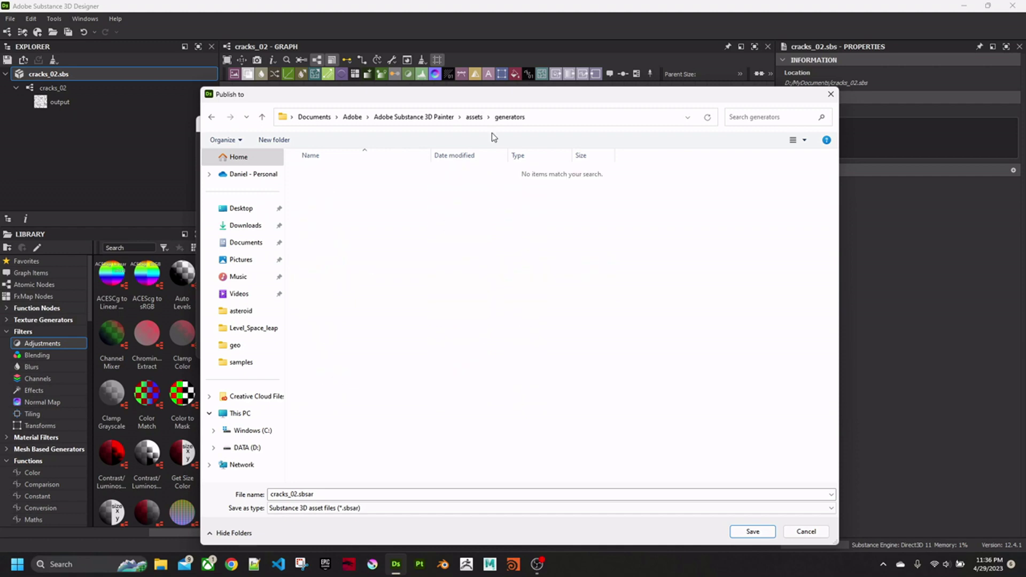
pyautogui.click(473, 116)
pyautogui.click(334, 323)
pyautogui.doubleClick(334, 322)
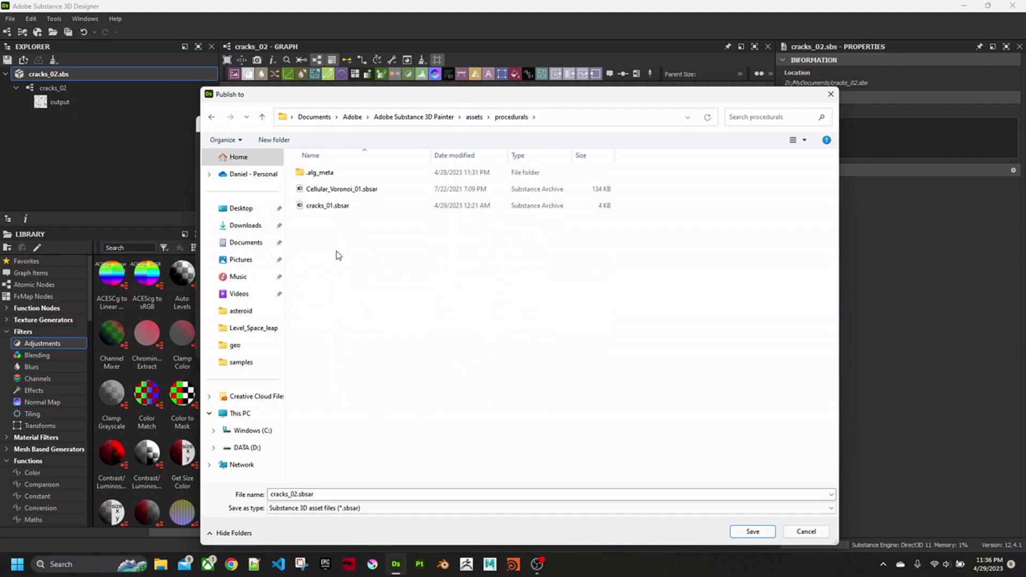
pyautogui.click(751, 532)
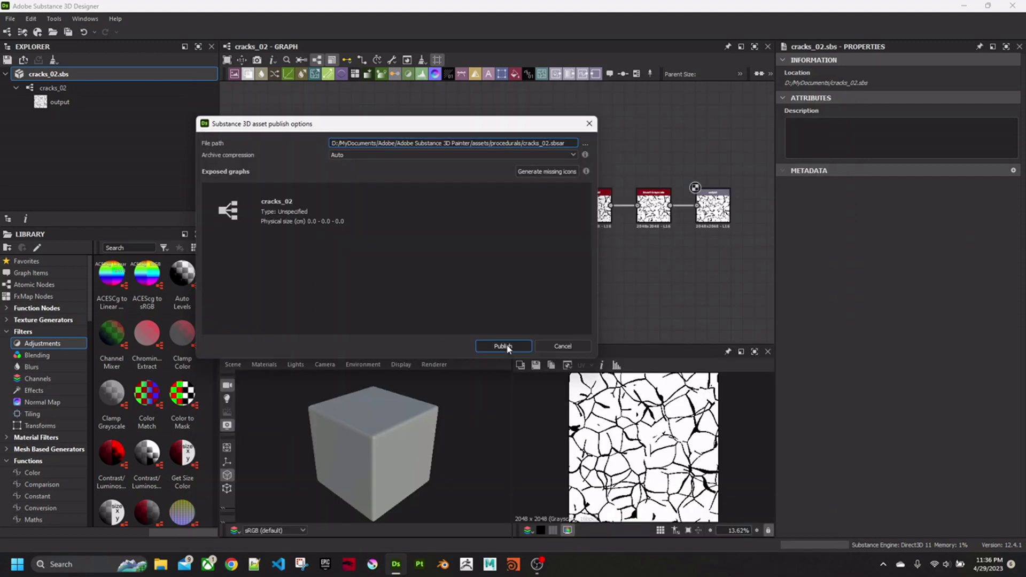
pyautogui.click(503, 346)
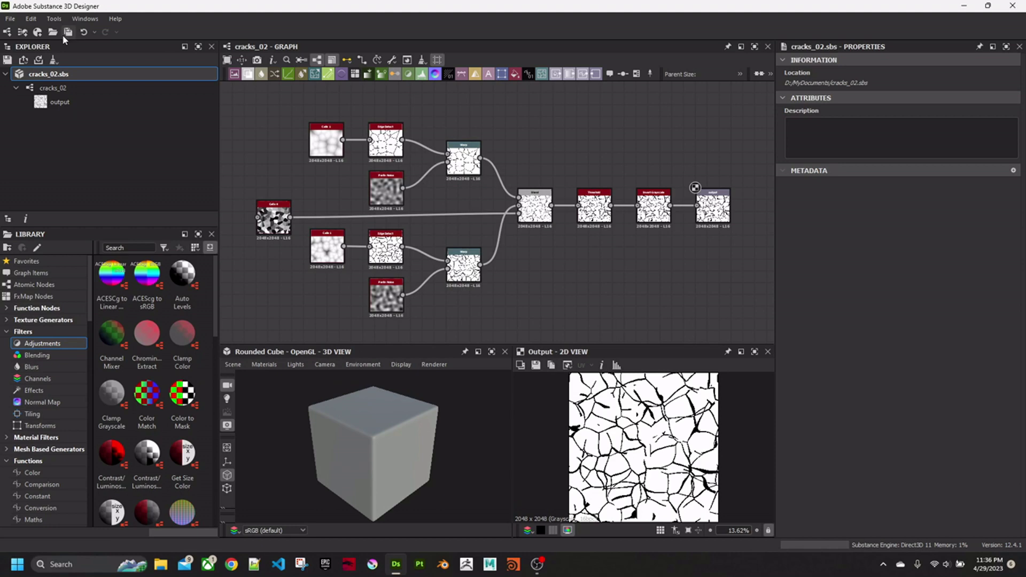
# Step: Switch to Substance 3D Painter and open MeetMat.spp from Recent Files
pyautogui.click(421, 565)
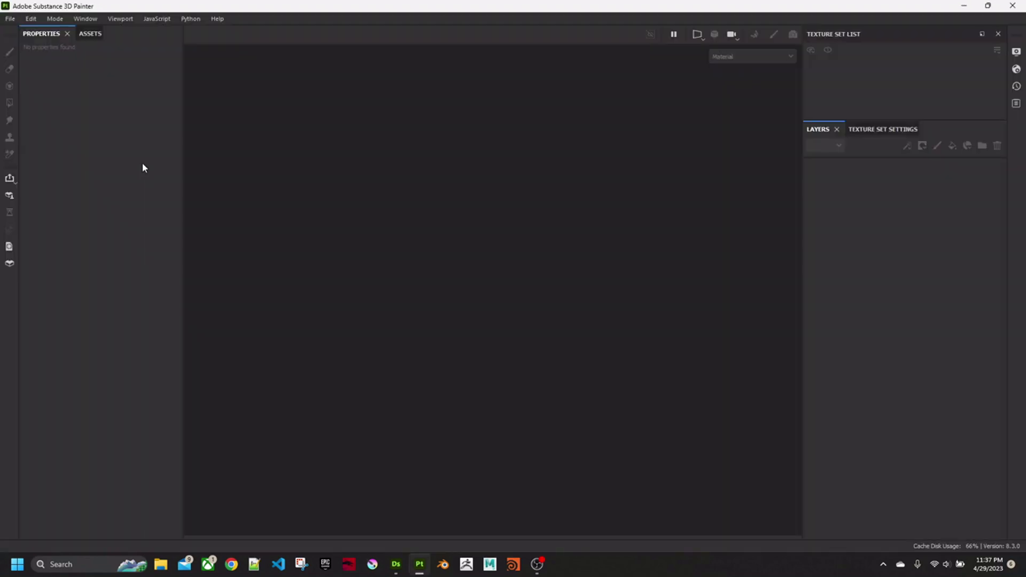
pyautogui.click(9, 18)
pyautogui.moveTo(28, 53)
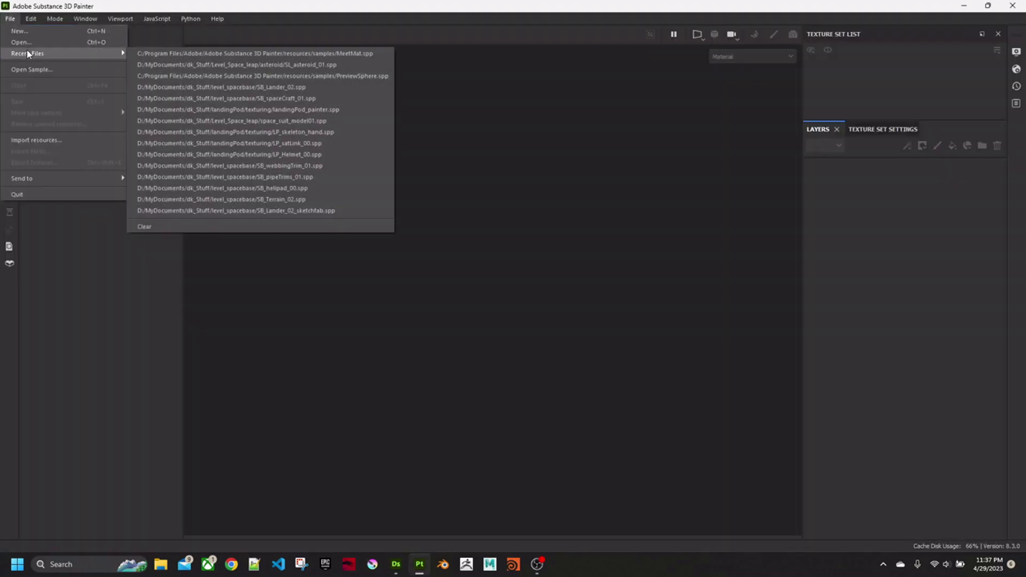
pyautogui.click(192, 53)
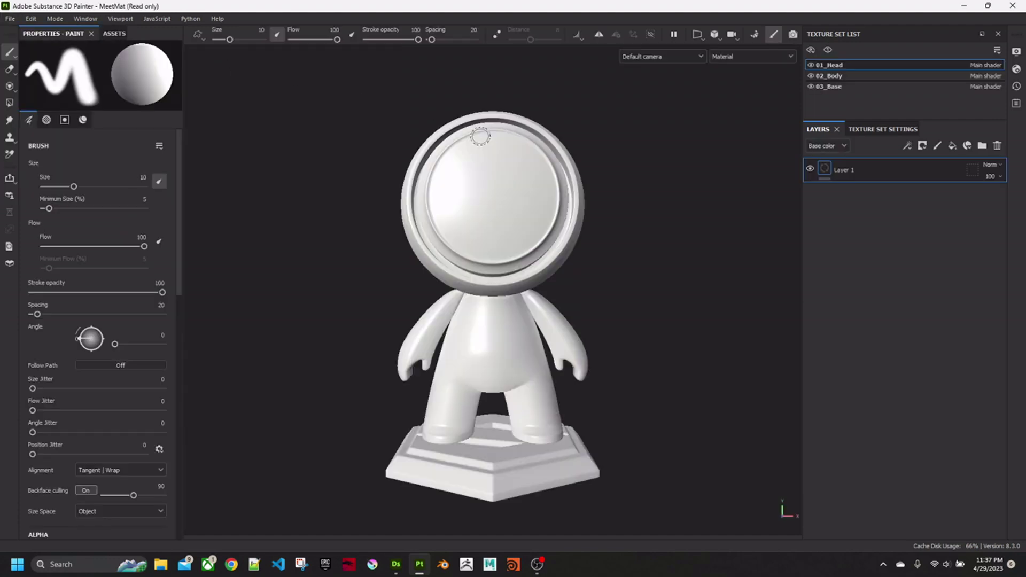
# Step: Add a fill layer using cracks_02 as its base color
pyautogui.click(954, 146)
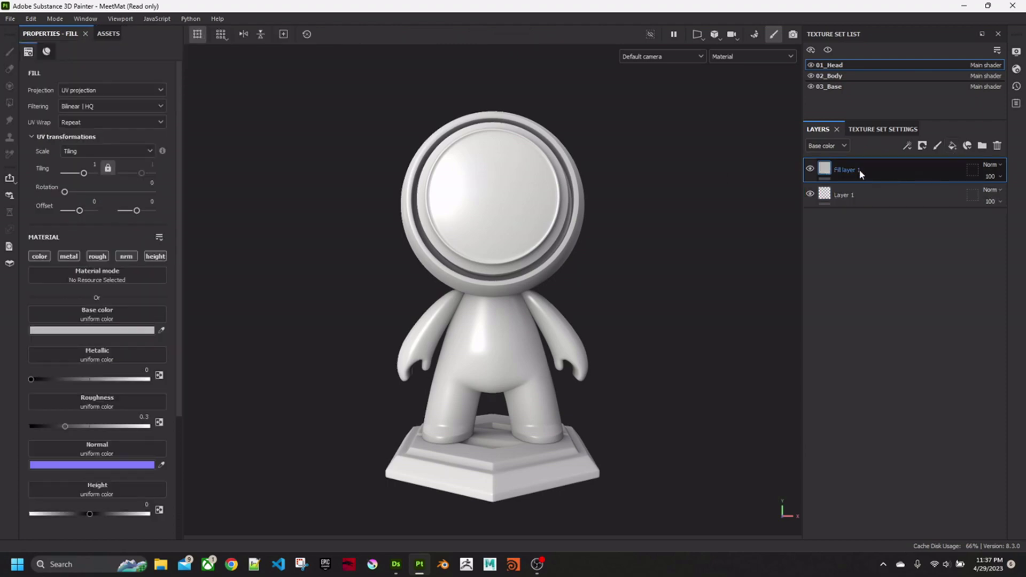
pyautogui.click(111, 316)
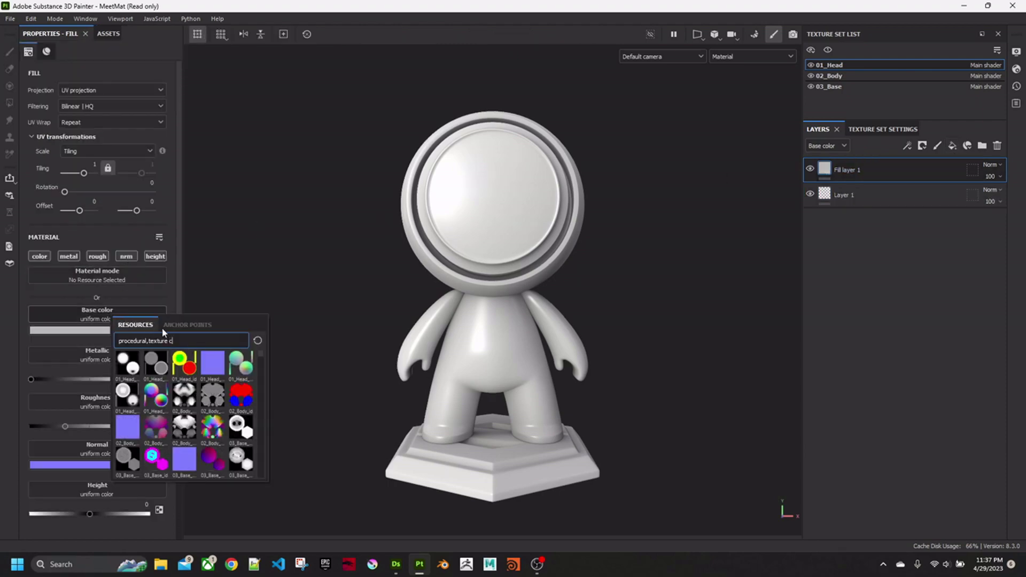
pyautogui.write('crac')
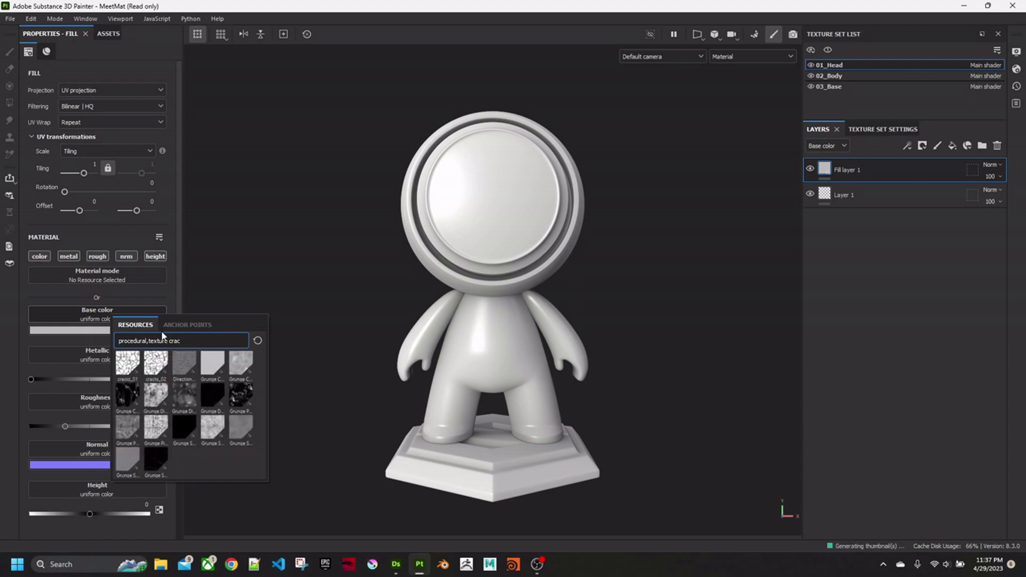
pyautogui.click(154, 367)
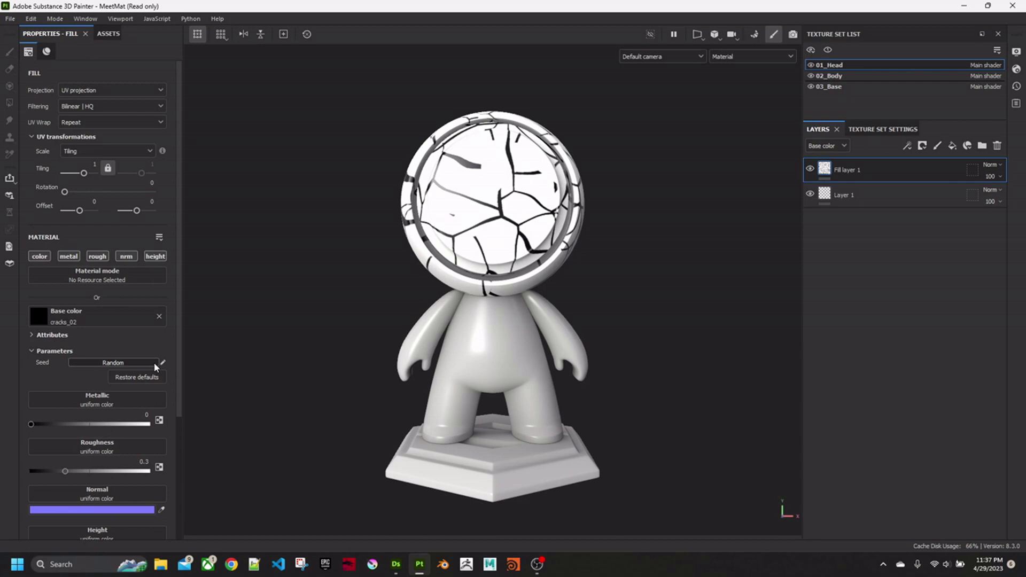
pyautogui.keyDown('alt'); pyautogui.moveTo(523, 246); pyautogui.dragTo(406, 252); pyautogui.keyUp('alt')
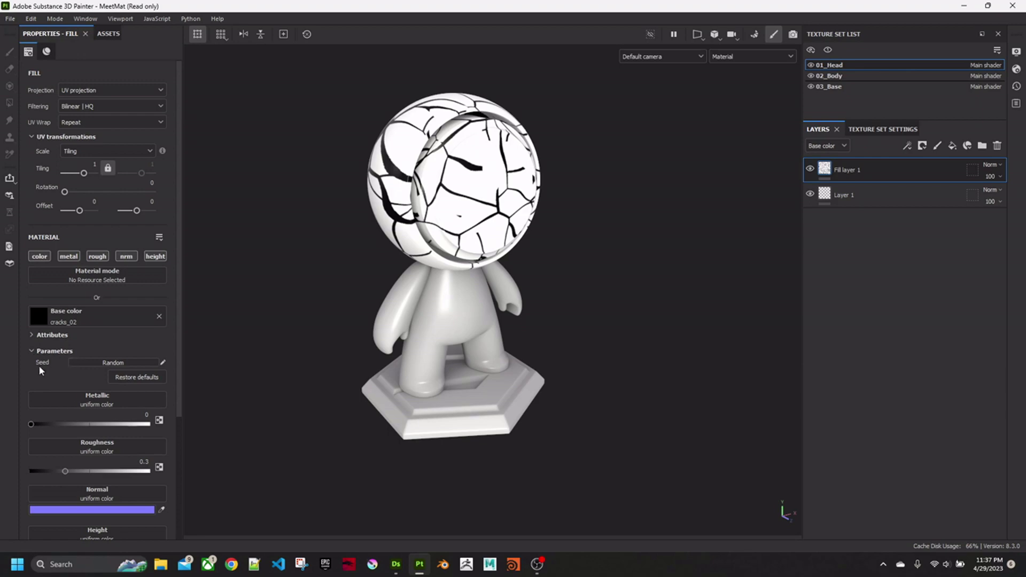
# Step: Disable the fill's metallic, roughness, normal and height channels
pyautogui.click(68, 257)
pyautogui.click(97, 256)
pyautogui.click(126, 257)
pyautogui.click(155, 257)
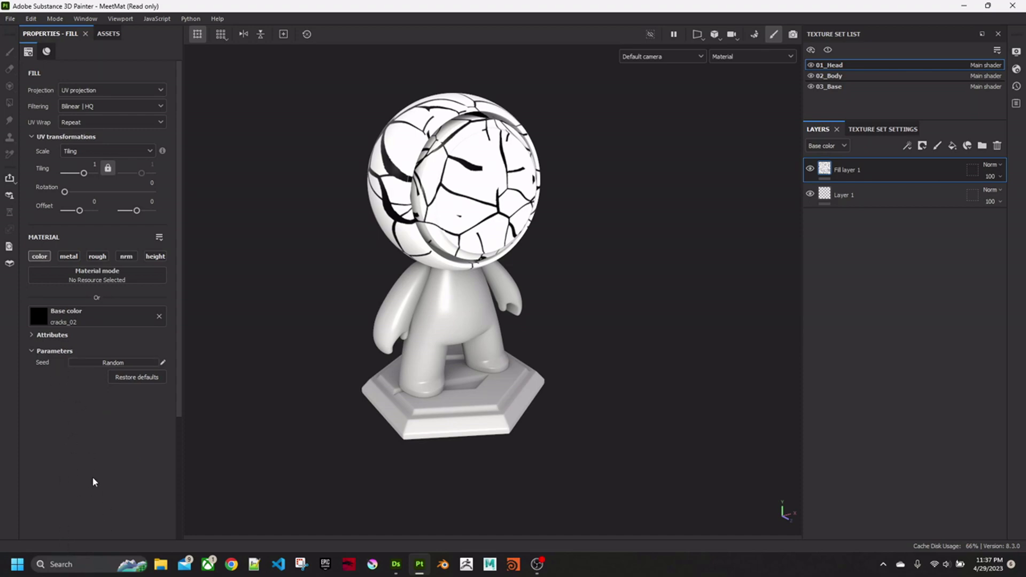
# Step: Re-randomise the crack pattern seed repeatedly, then close Painter
pyautogui.click(86, 360)
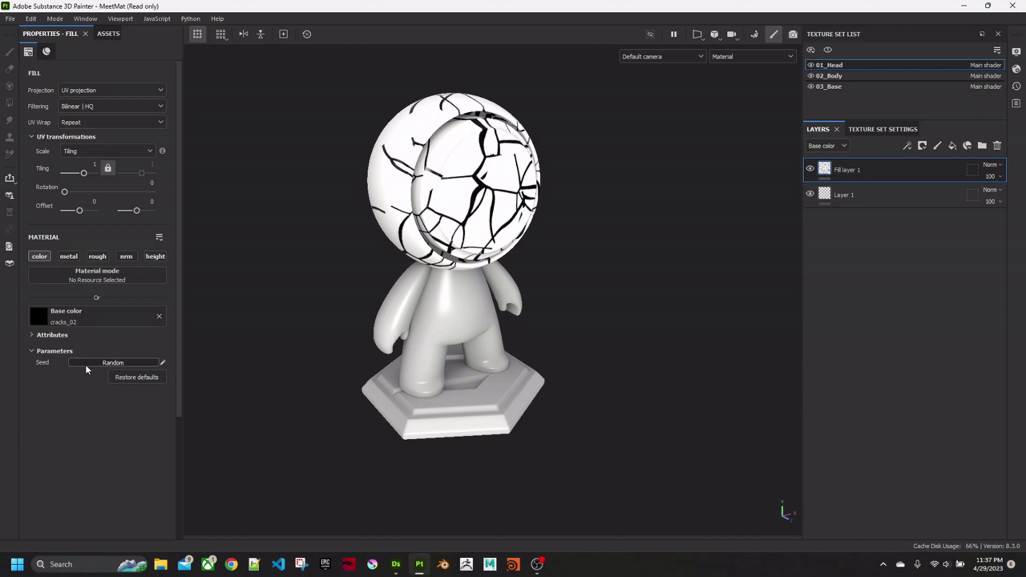
pyautogui.click(85, 364)
pyautogui.click(88, 363)
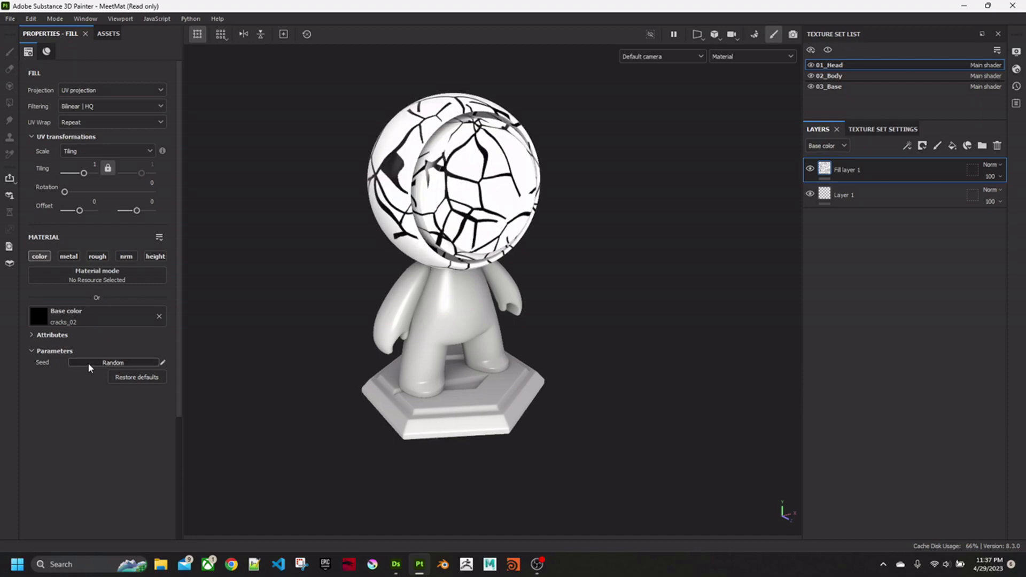
pyautogui.click(89, 363)
pyautogui.click(88, 364)
pyautogui.click(88, 363)
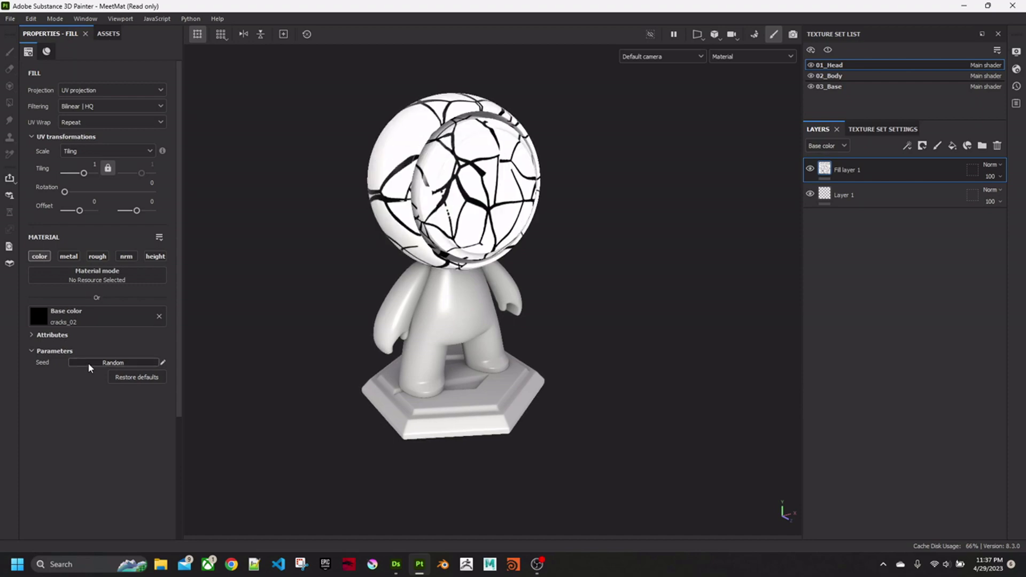
pyautogui.click(88, 364)
pyautogui.click(88, 363)
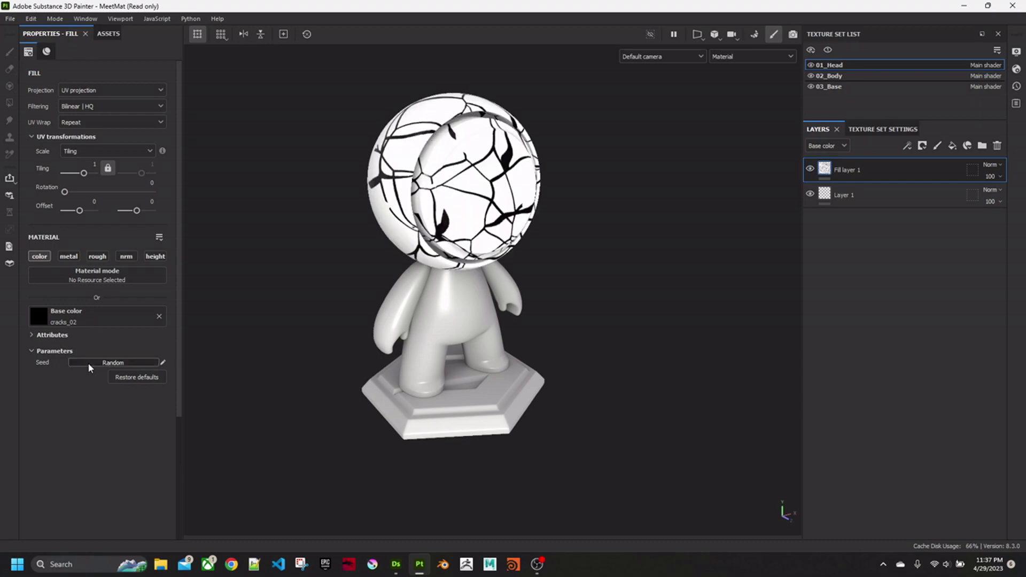
pyautogui.click(89, 364)
pyautogui.click(88, 363)
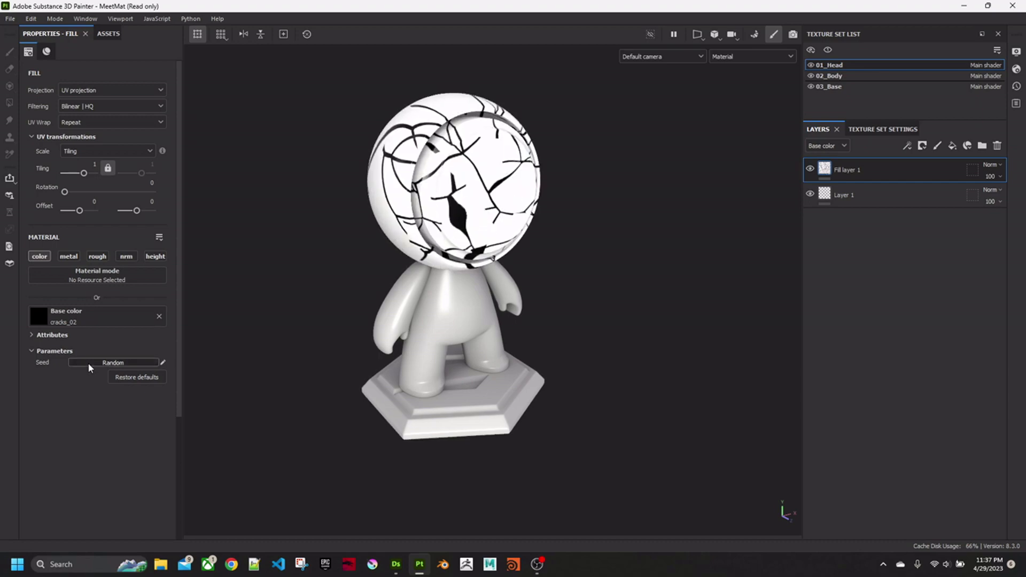
pyautogui.click(88, 364)
pyautogui.click(88, 363)
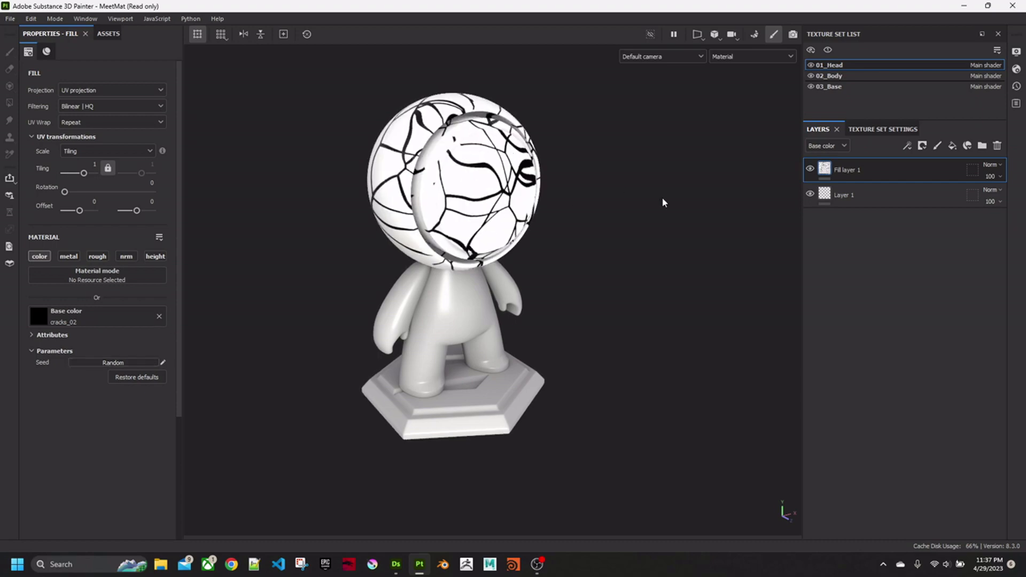
pyautogui.click(1012, 6)
# Step: Discard MeetMat changes and show the cracks_02 graph's properties in Designer
pyautogui.click(477, 297)
pyautogui.moveTo(528, 288); pyautogui.dragTo(527, 289, button='middle')
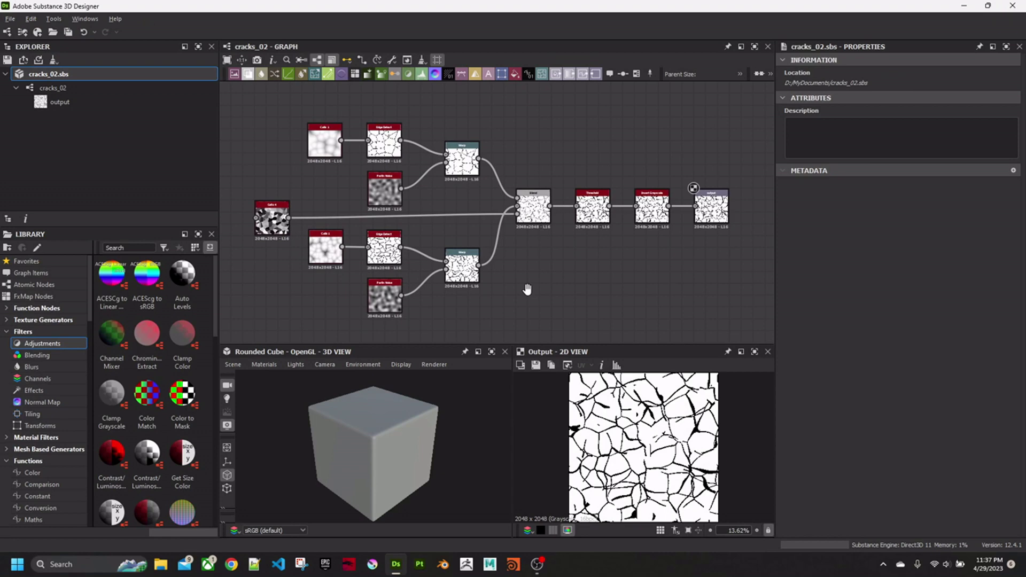
pyautogui.click(59, 91)
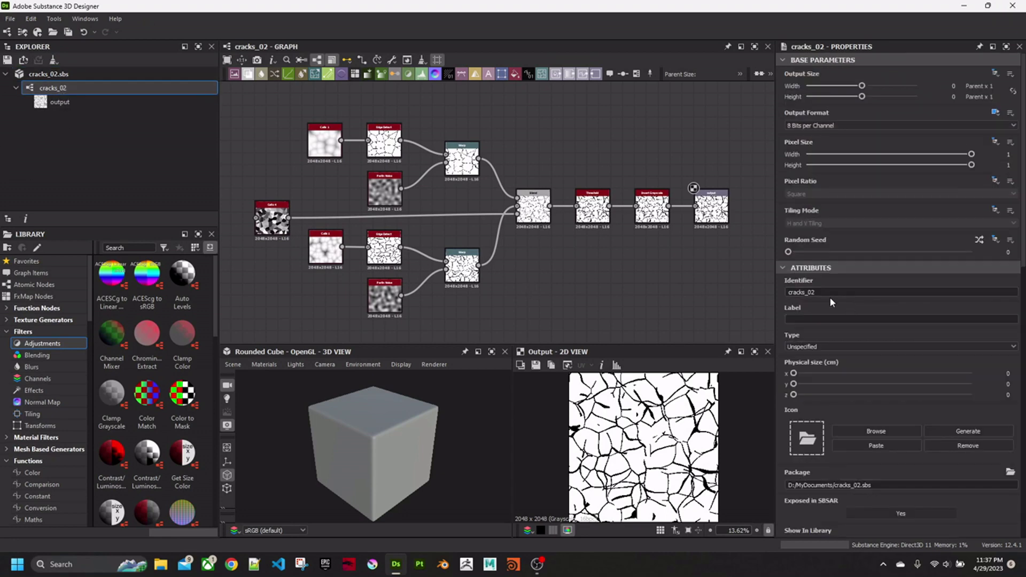
pyautogui.moveTo(823, 294); pyautogui.dragTo(742, 292)
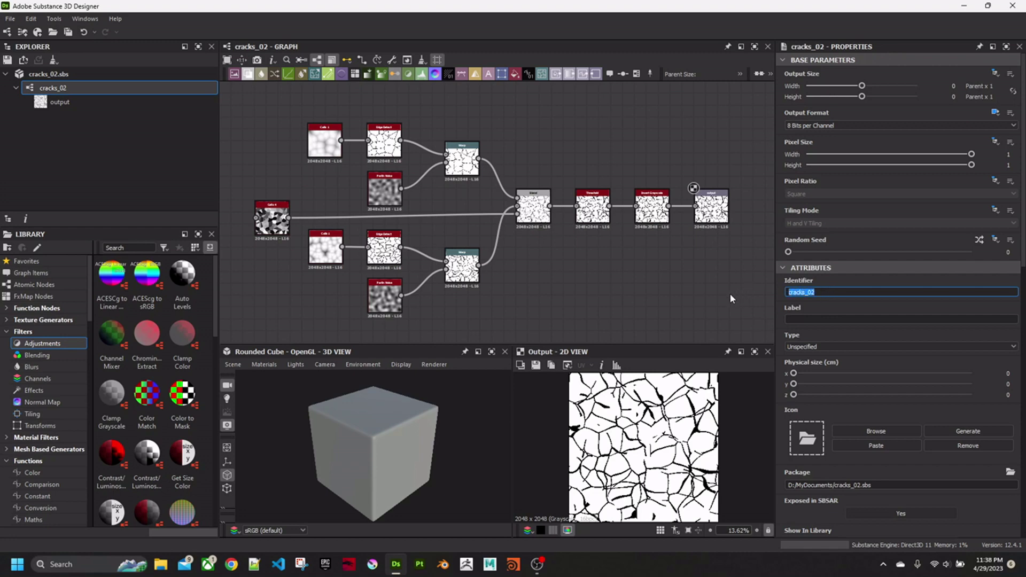
# Step: Set the cracks_02 physical size to 100 on x, y and z
pyautogui.click(1009, 373)
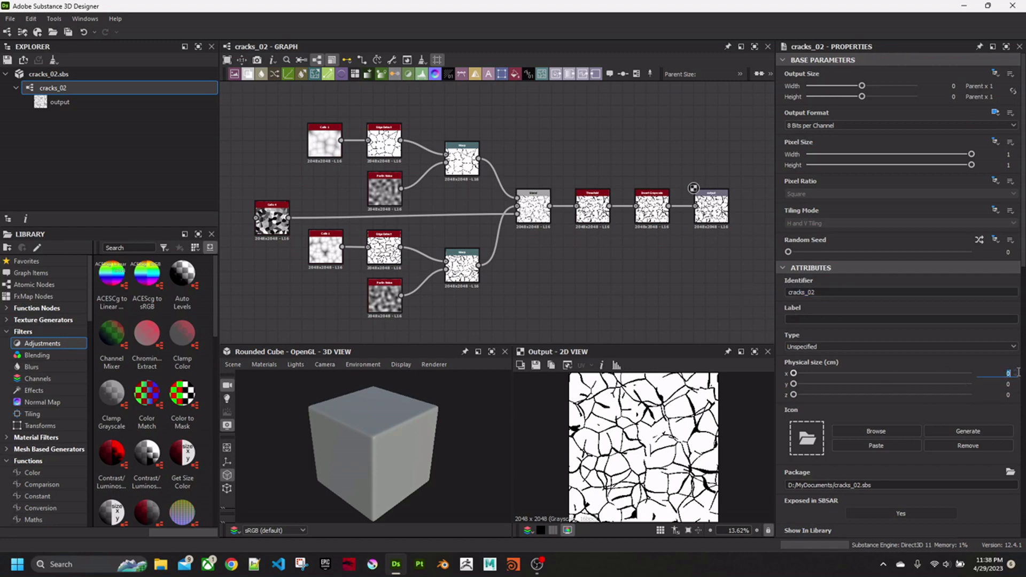
pyautogui.write('100')
pyautogui.press('Tab')
pyautogui.write('100')
pyautogui.press('Tab')
pyautogui.write('10')
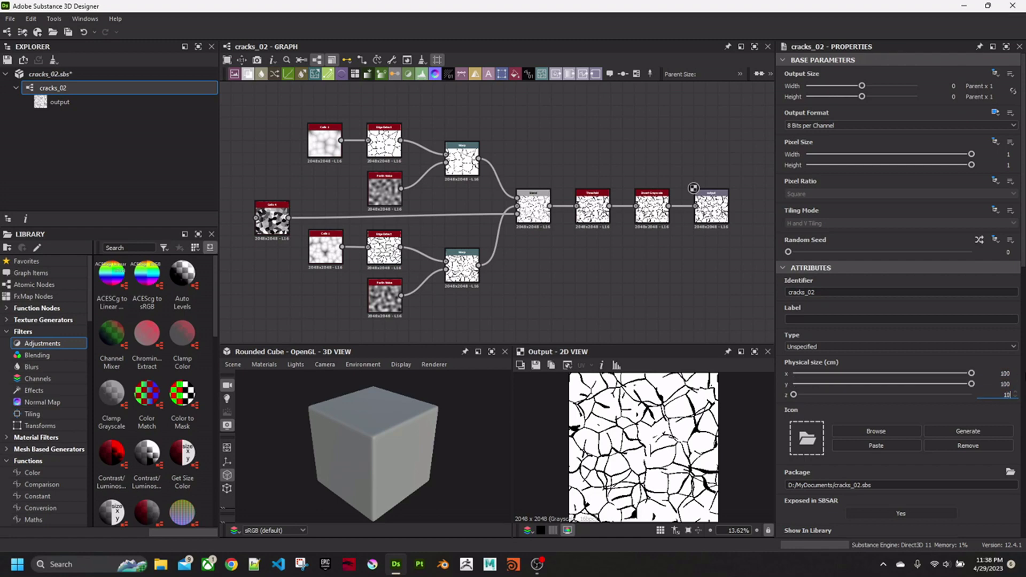
pyautogui.write('0')
pyautogui.press('Tab')
pyautogui.scroll(-2, 965, 340)
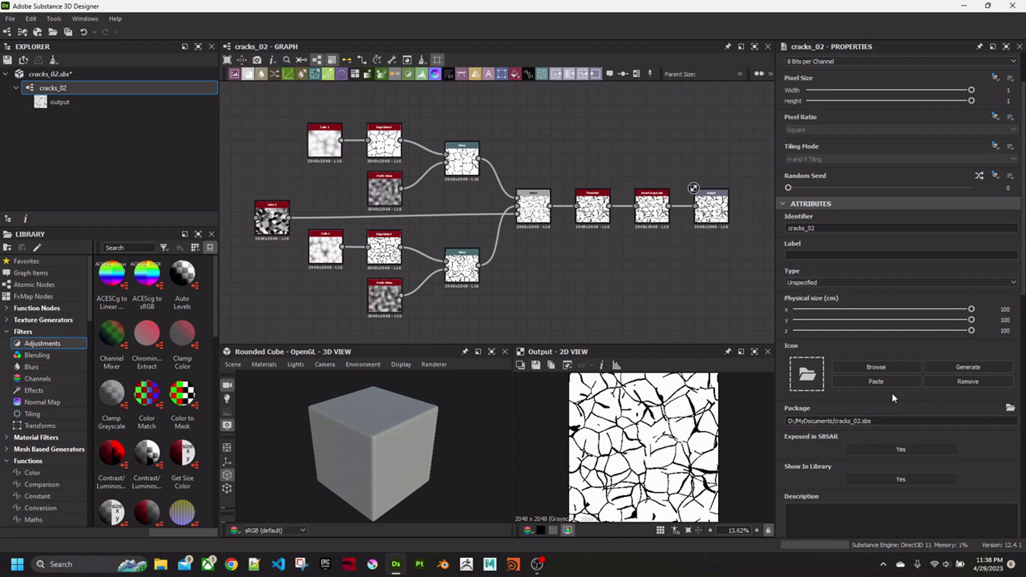
pyautogui.scroll(-3, 899, 392)
pyautogui.scroll(-3, 900, 393)
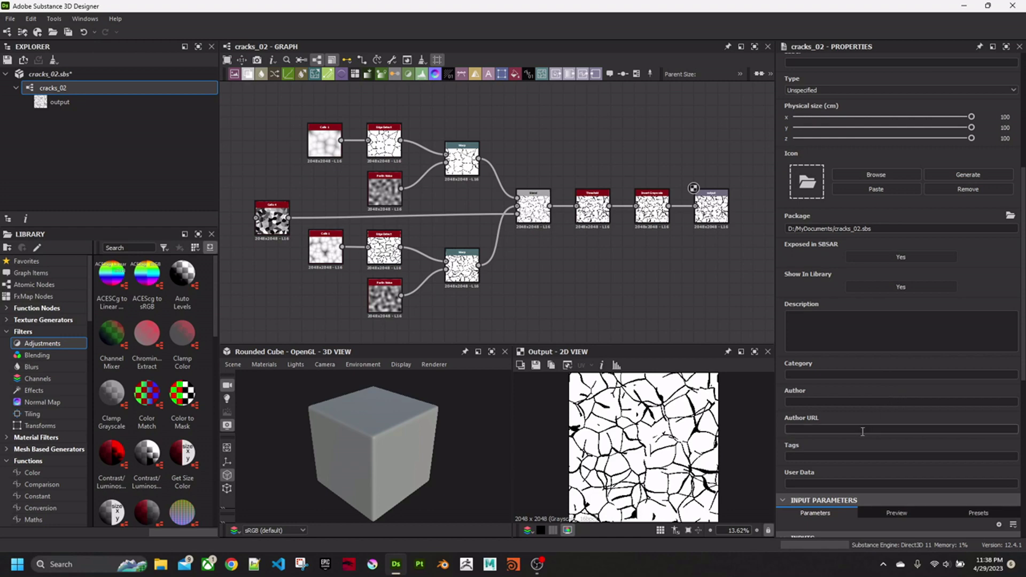
# Step: Tag the graph with 'cracks, pattern'
pyautogui.click(921, 454)
pyautogui.write('cra')
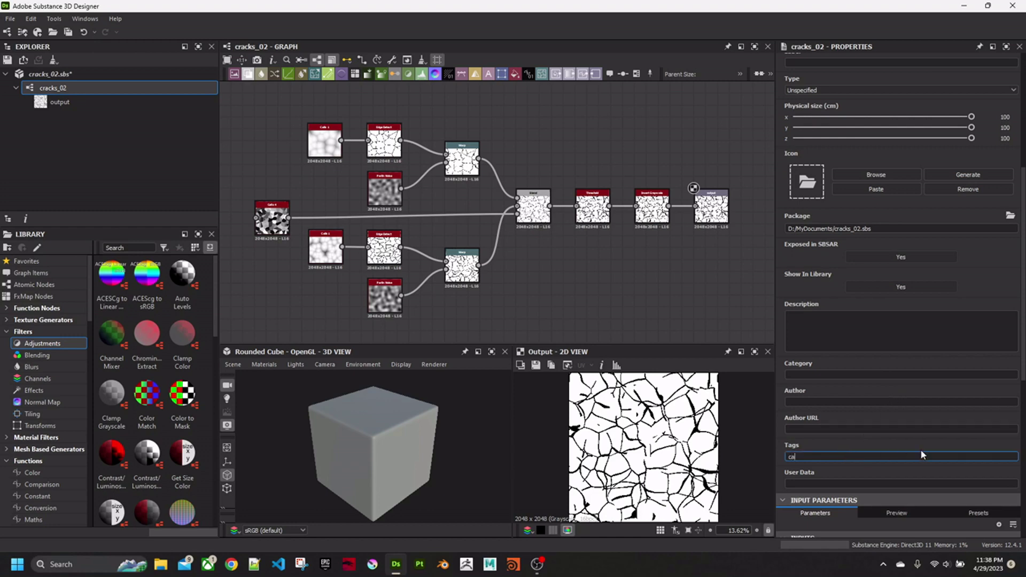
pyautogui.write('cks, pattern,')
pyautogui.press('BackSpace')
pyautogui.click(852, 402)
# Step: Set the graph's category to generator
pyautogui.click(871, 376)
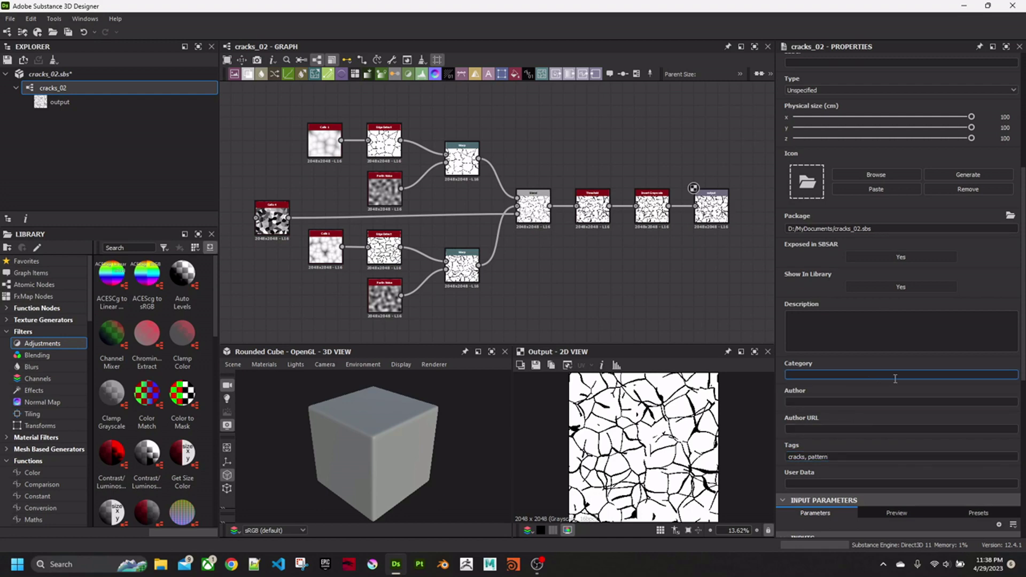
pyautogui.scroll(3, 891, 384)
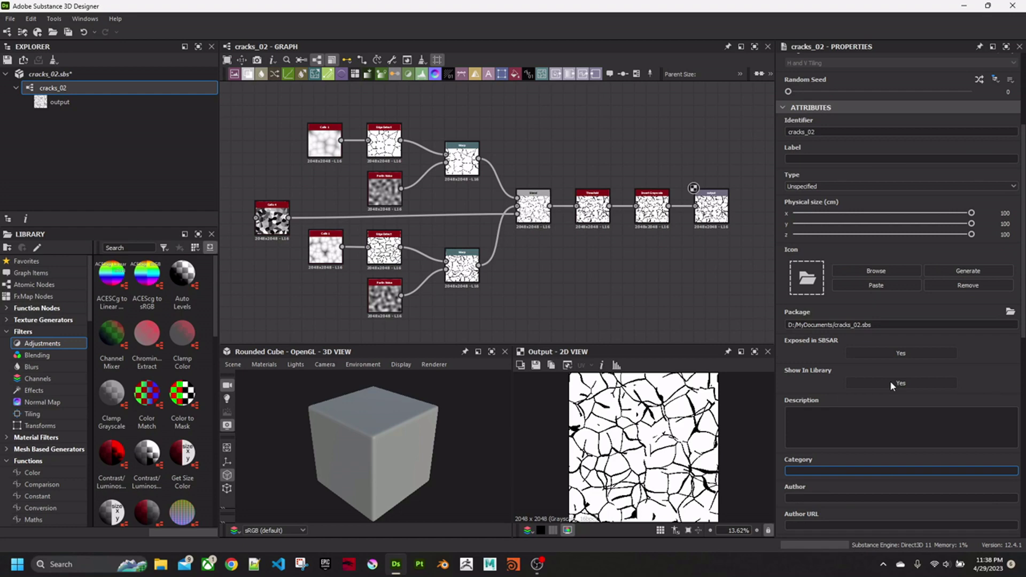
pyautogui.scroll(-3, 891, 390)
pyautogui.write('gener')
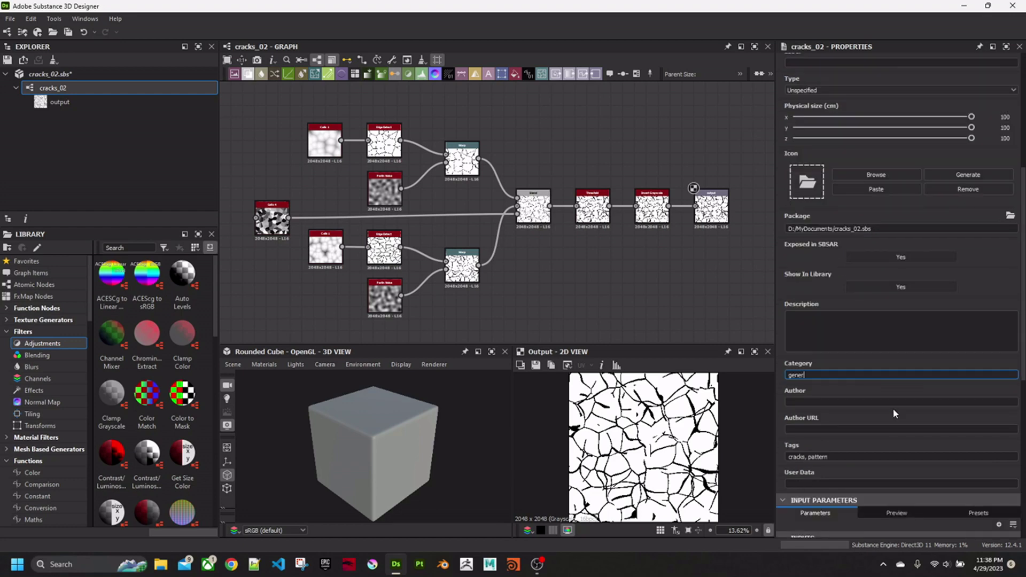
pyautogui.write('ator')
pyautogui.click(892, 328)
# Step: Copy the cracks_02 identifier into the graph's Label field
pyautogui.scroll(2, 901, 329)
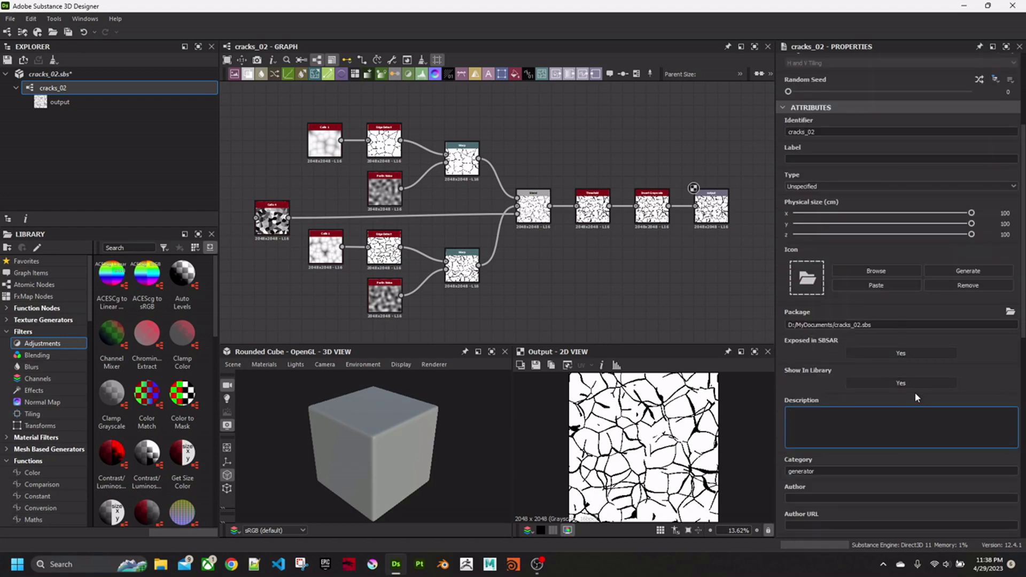
pyautogui.moveTo(849, 132); pyautogui.dragTo(780, 129)
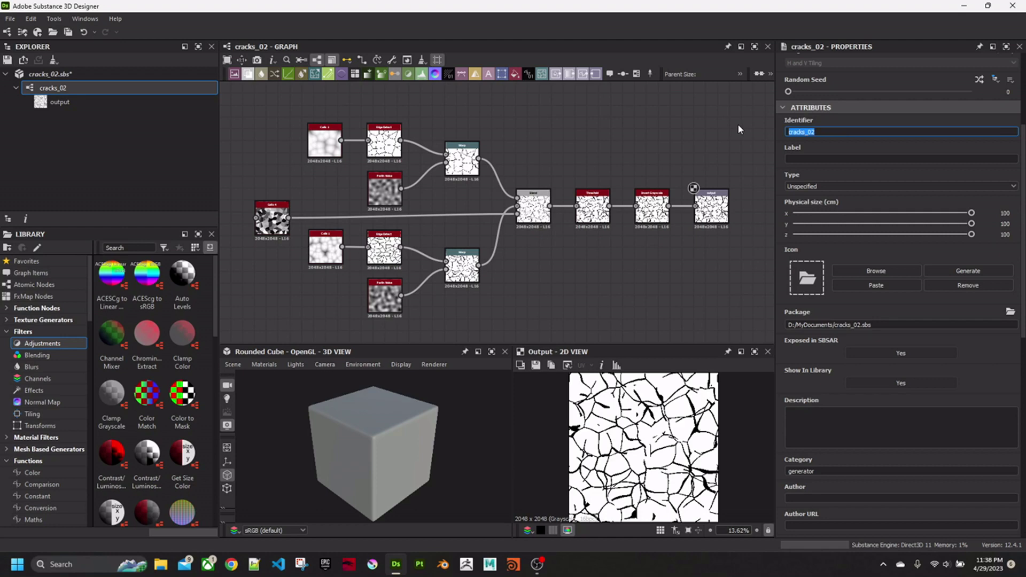
pyautogui.hotkey('ctrl', 'c')
pyautogui.press('Tab')
pyautogui.hotkey('ctrl', 'v')
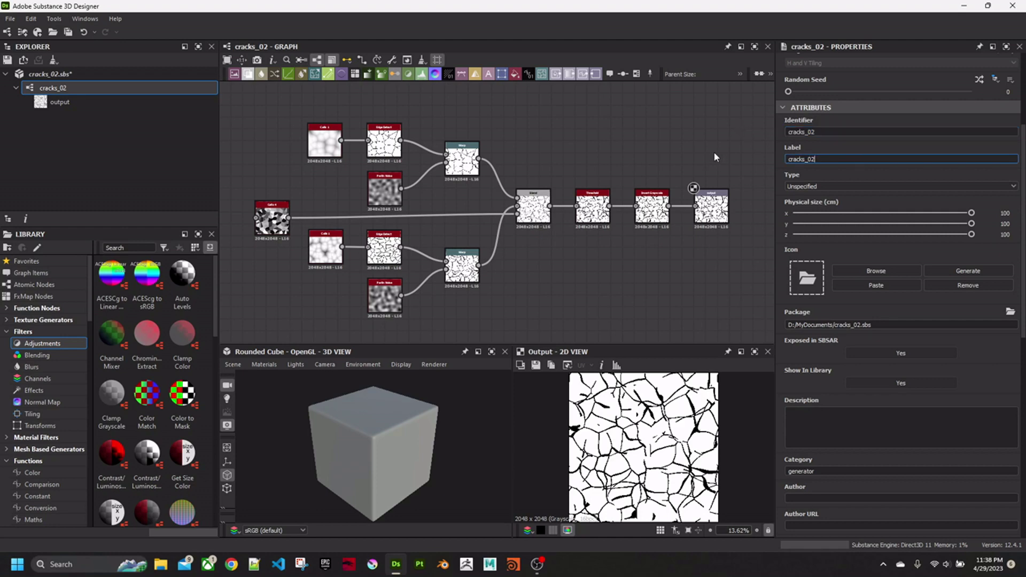
pyautogui.click(714, 155)
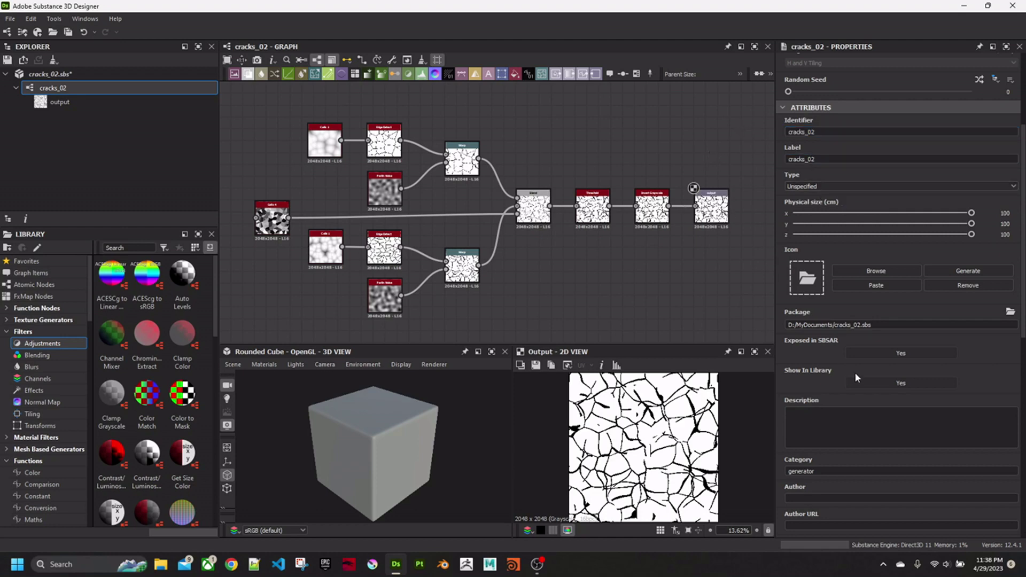
pyautogui.scroll(-2, 859, 397)
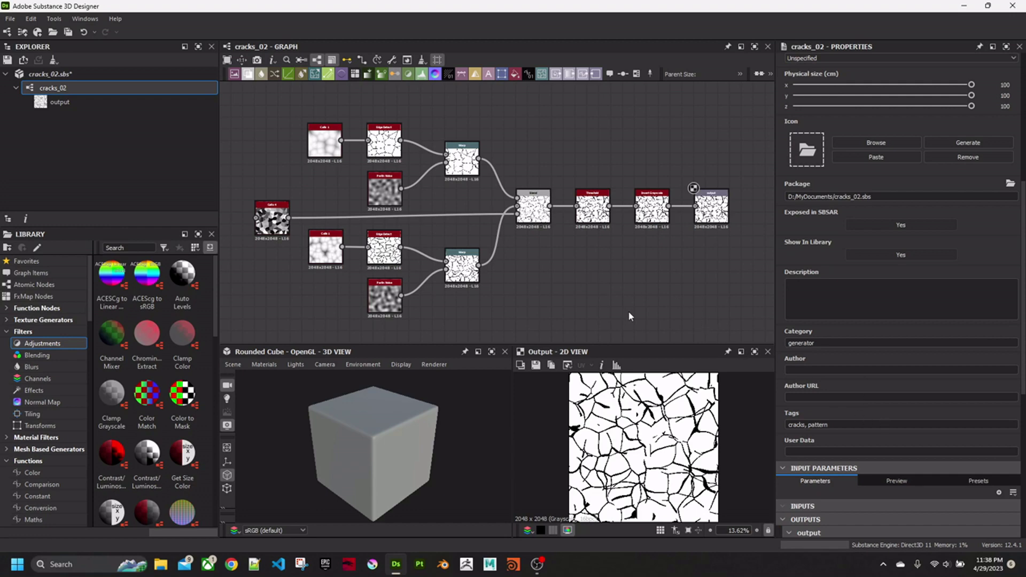
pyautogui.moveTo(569, 270); pyautogui.dragTo(580, 262, button='middle')
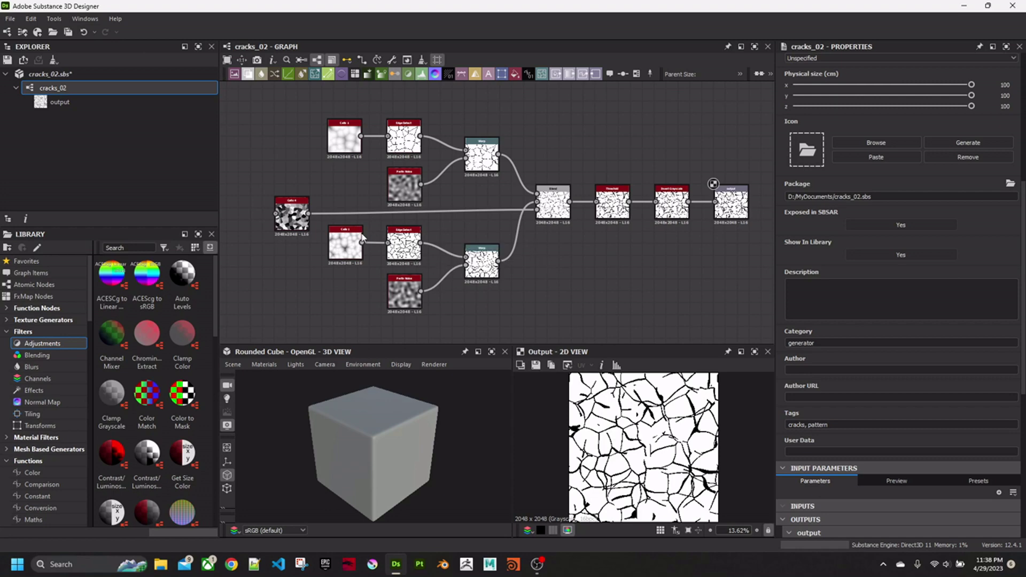
# Step: Expose the upper Cells 1 node's Scale as graph input cracks_scale1
pyautogui.click(348, 144)
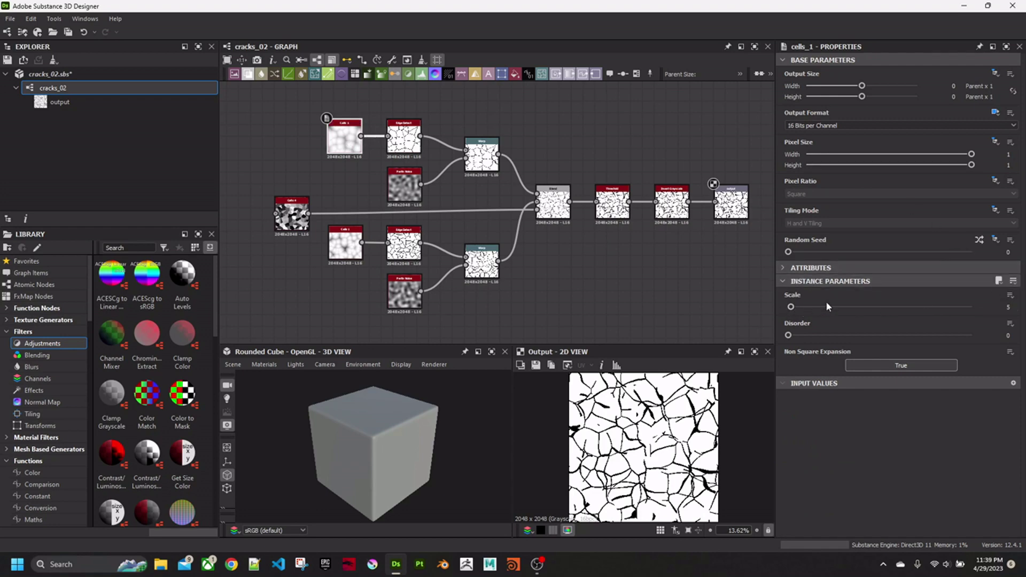
pyautogui.click(1010, 296)
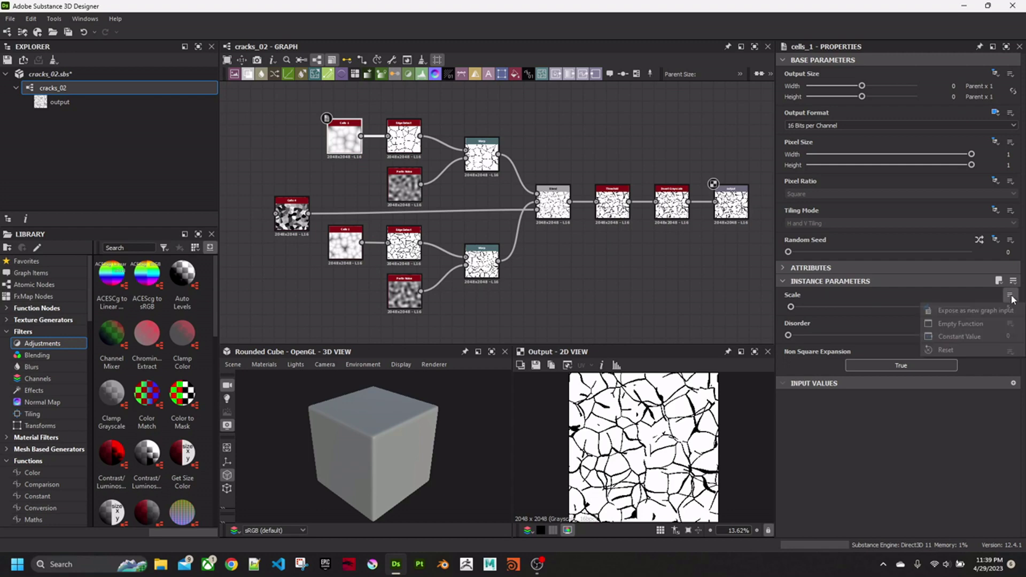
pyautogui.click(974, 312)
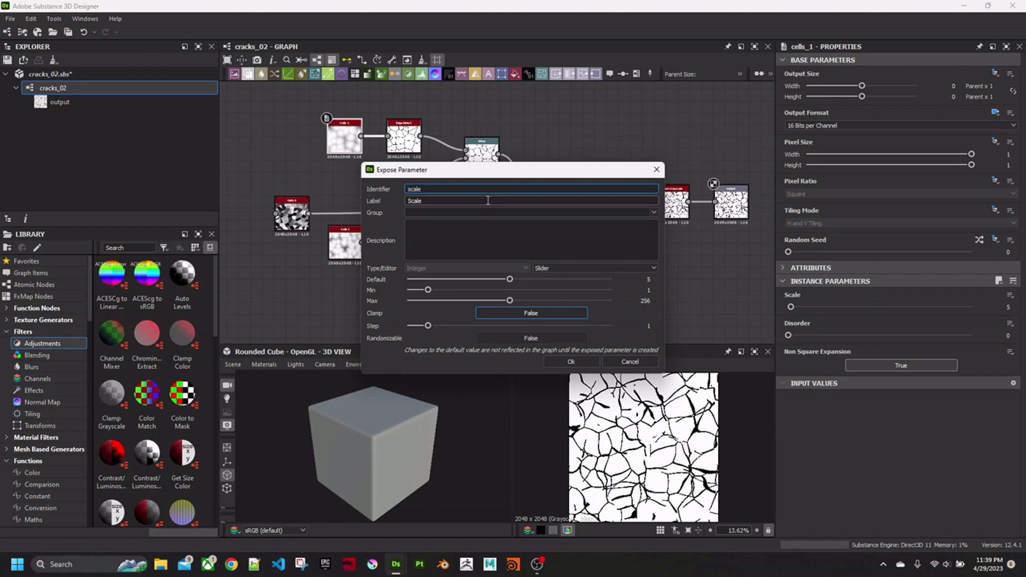
pyautogui.write('cra')
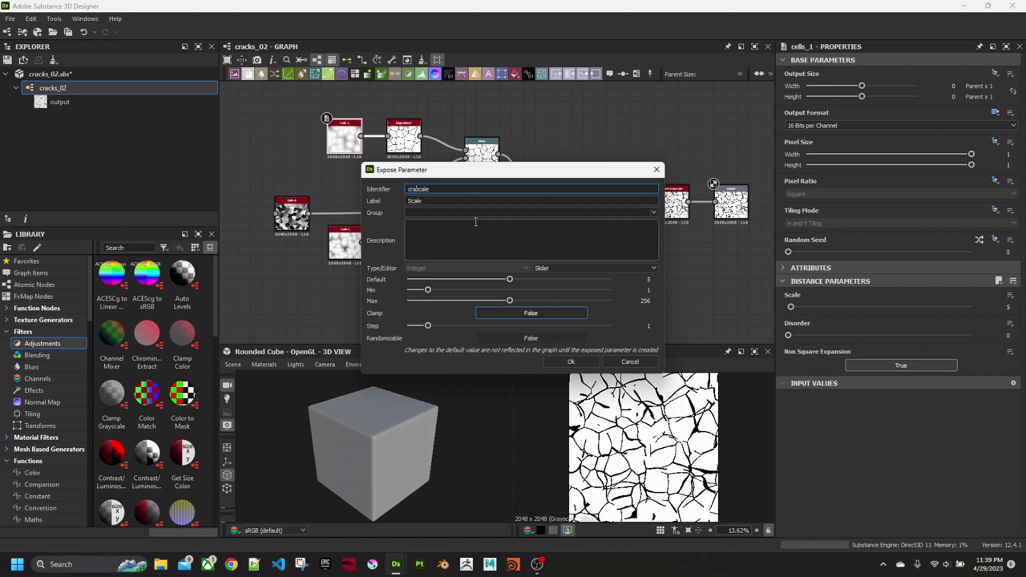
pyautogui.press('BackSpace')
pyautogui.press('BackSpace')
pyautogui.press('BackSpace')
pyautogui.write('lines')
pyautogui.press('BackSpace')
pyautogui.press('BackSpace')
pyautogui.press('BackSpace')
pyautogui.press('BackSpace')
pyautogui.press('BackSpace')
pyautogui.write('cracks_')
pyautogui.click(464, 191)
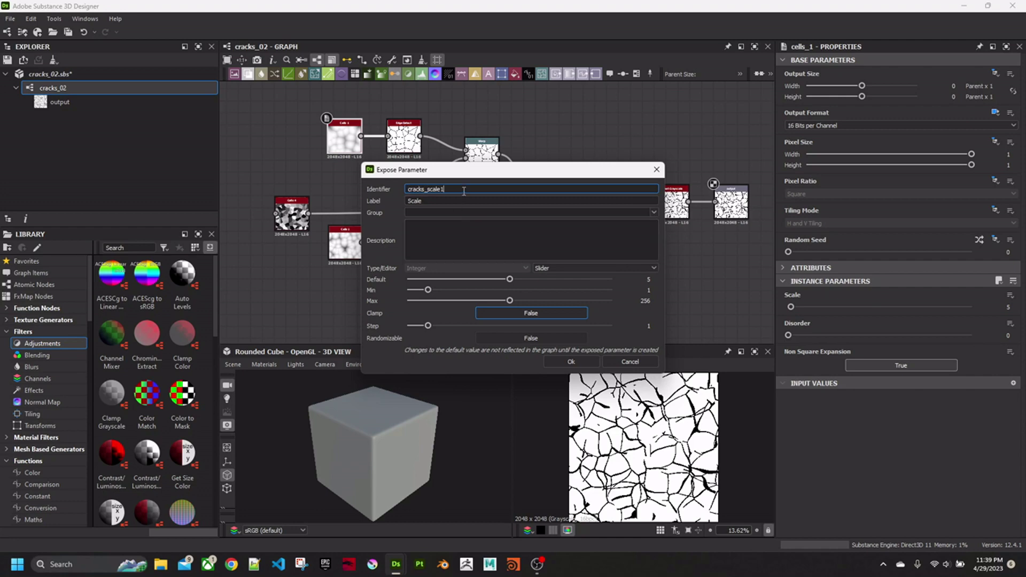
pyautogui.write('1')
pyautogui.press('Tab')
pyautogui.hotkey('ctrl', 'v')
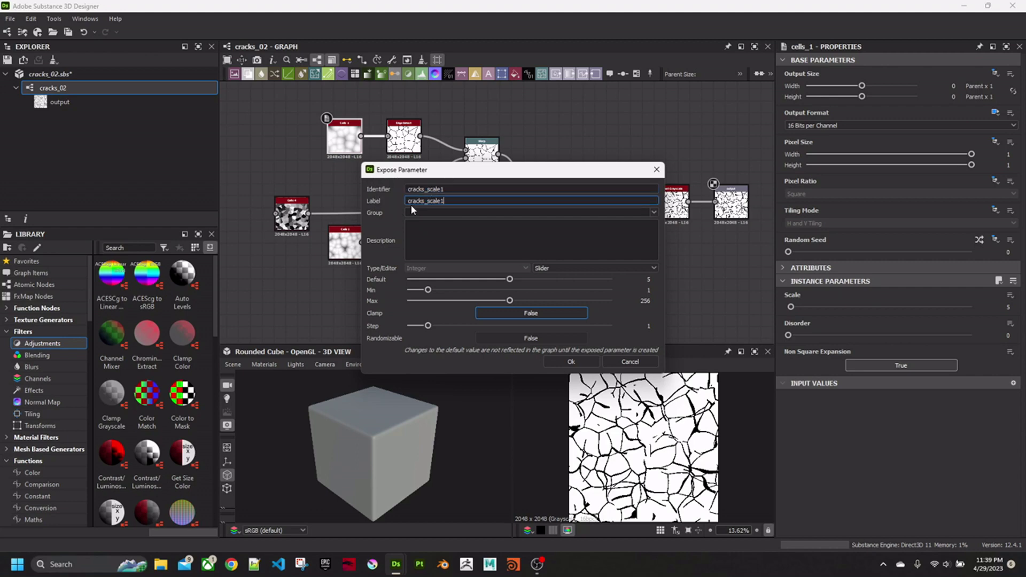
pyautogui.click(570, 363)
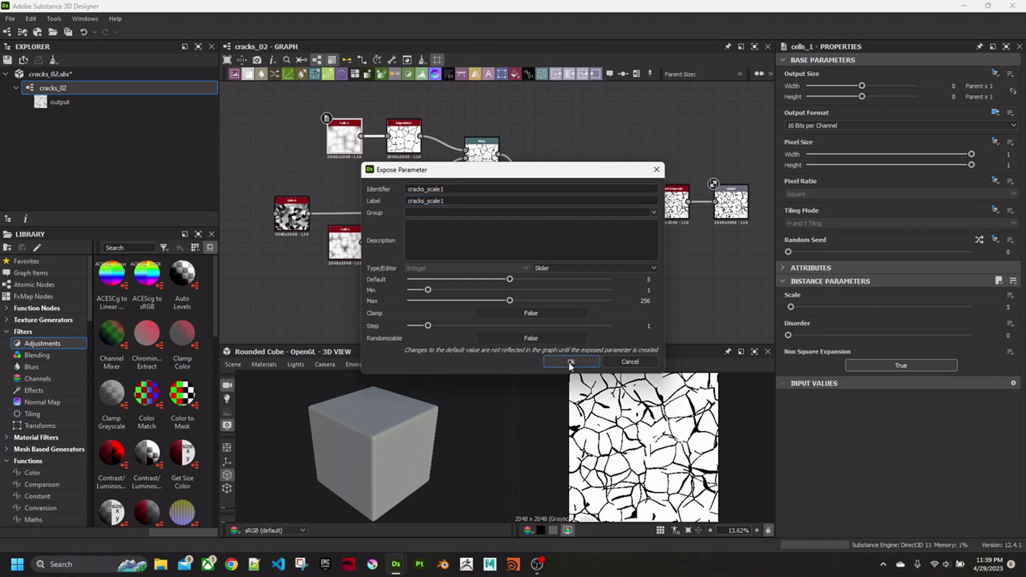
# Step: Expose the lower Cells 1 node's Scale as graph input cracks_scale2
pyautogui.click(346, 245)
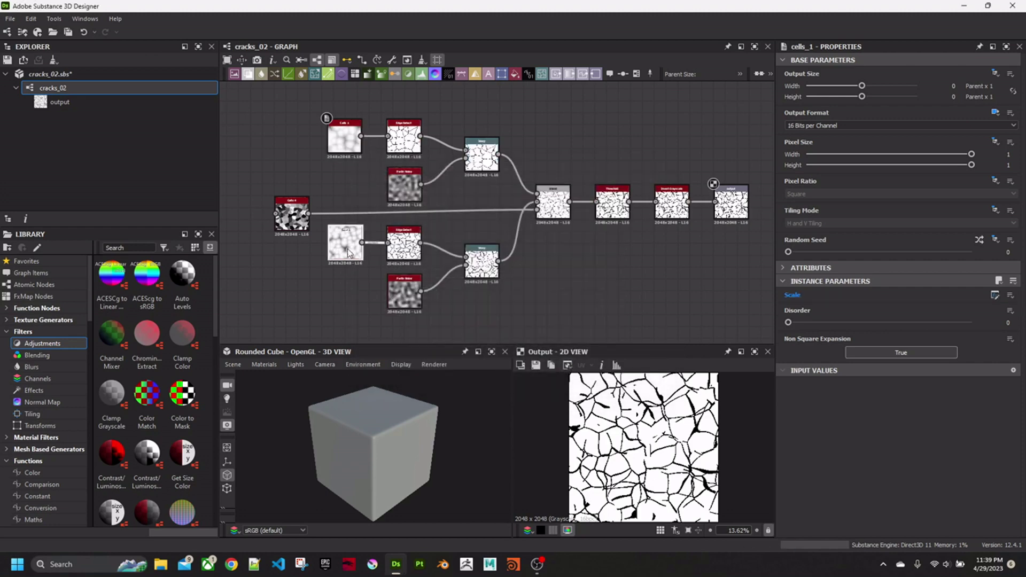
pyautogui.click(1010, 295)
pyautogui.click(987, 311)
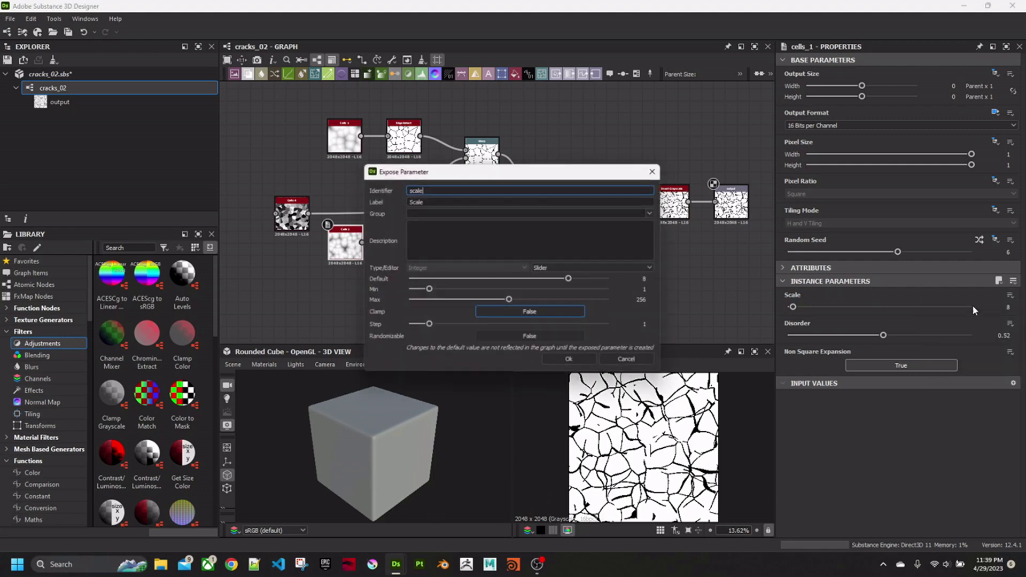
pyautogui.hotkey('ctrl', 'v')
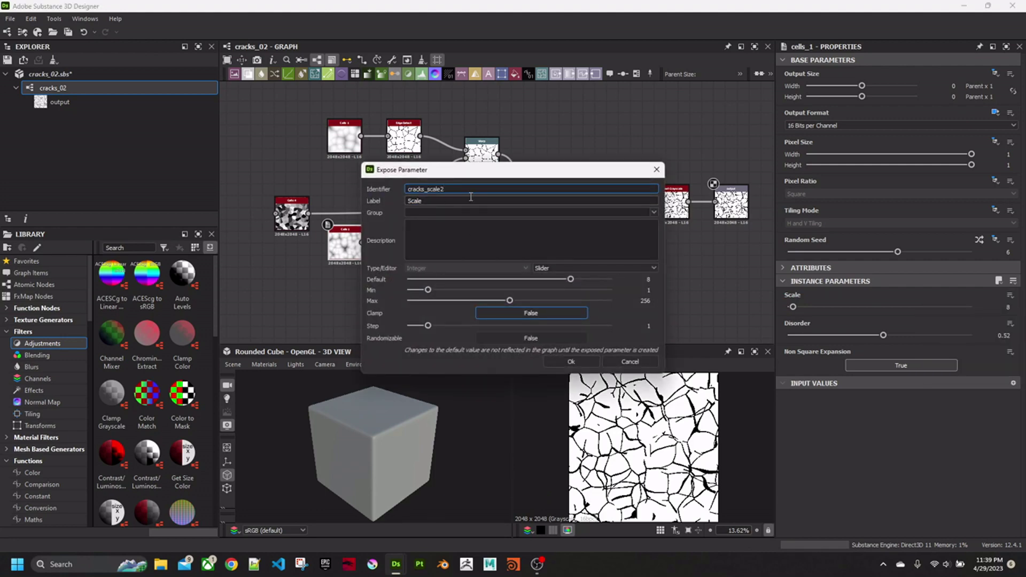
pyautogui.press('Tab')
pyautogui.hotkey('ctrl', 'v')
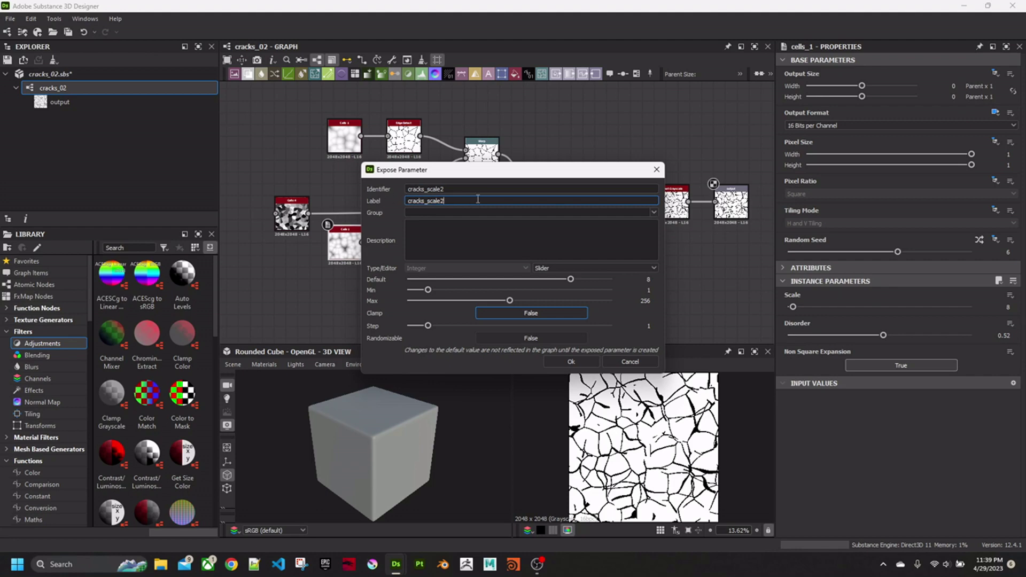
pyautogui.click(557, 361)
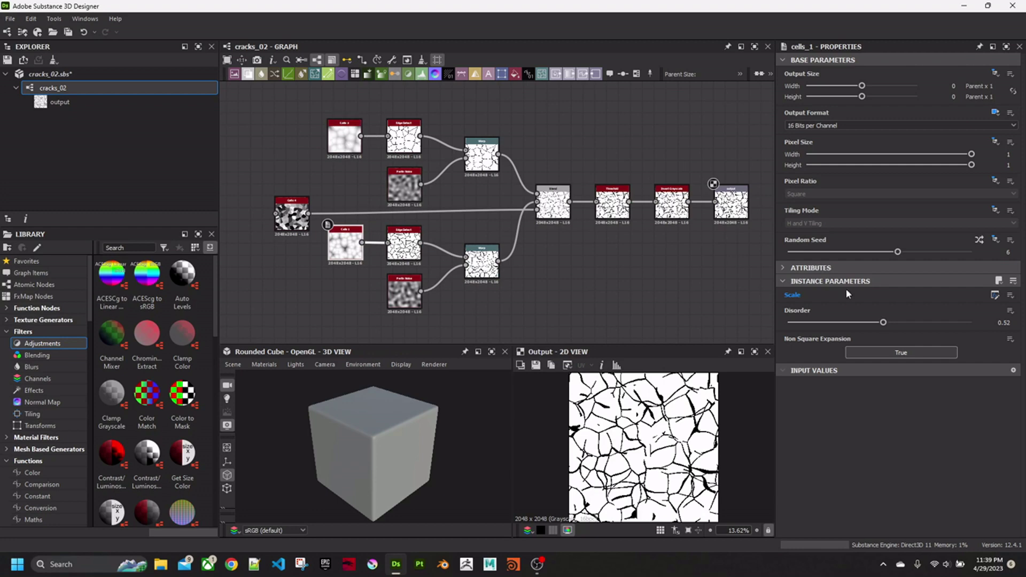
# Step: Expose an Edge Detect node's Edge Width as the graph input edge_width
pyautogui.click(290, 225)
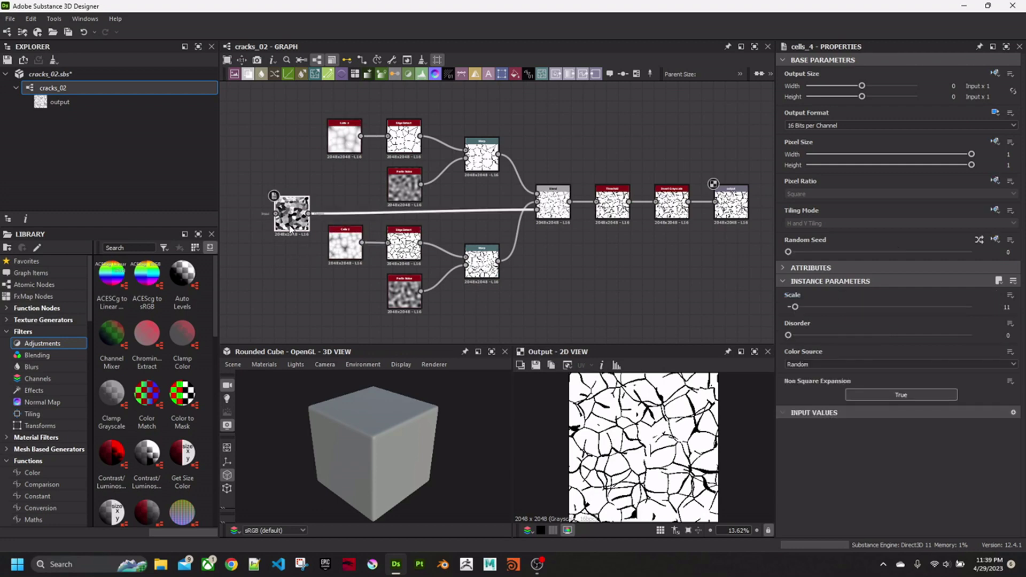
pyautogui.click(405, 149)
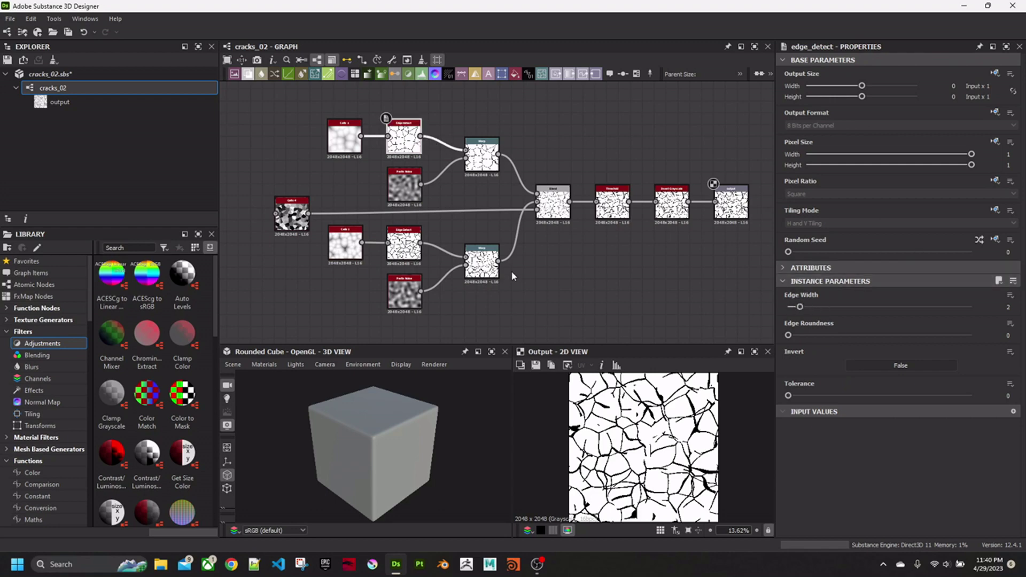
pyautogui.click(420, 233)
pyautogui.click(1010, 295)
pyautogui.click(995, 314)
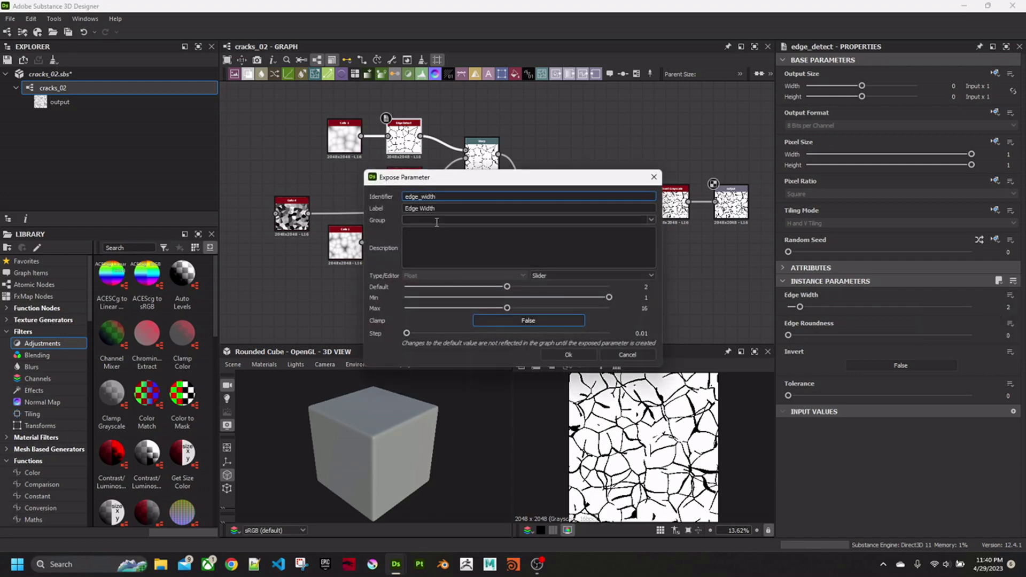
pyautogui.click(570, 354)
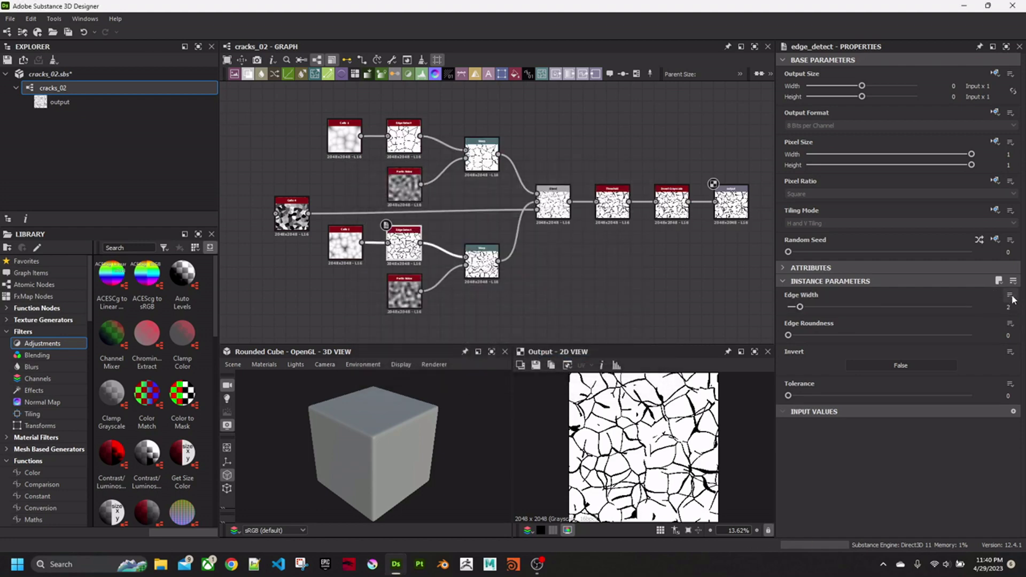
# Step: Link the other Edge Detect's Edge Width to edge_width and show cracks_02's graph properties
pyautogui.click(1011, 295)
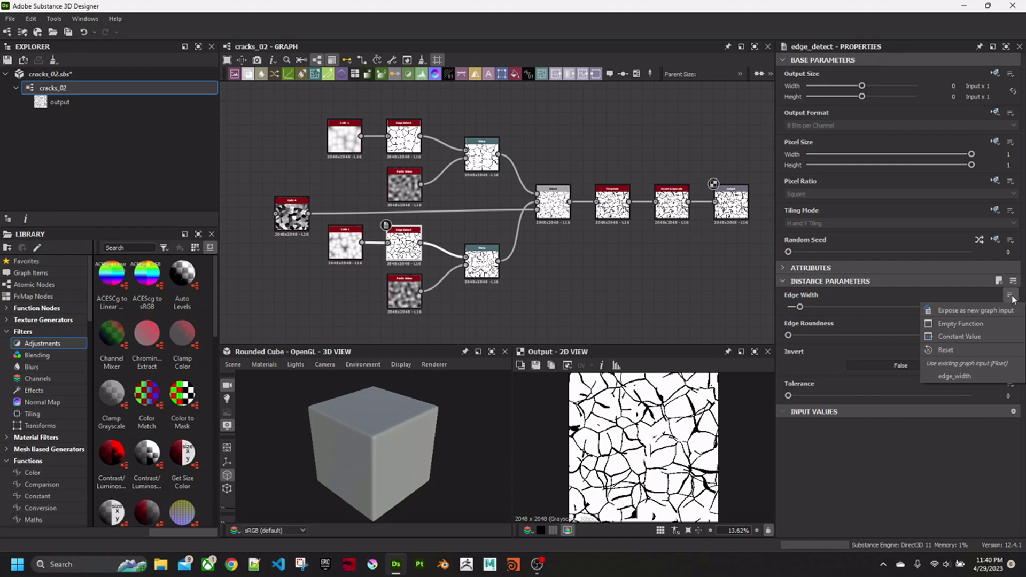
pyautogui.click(965, 376)
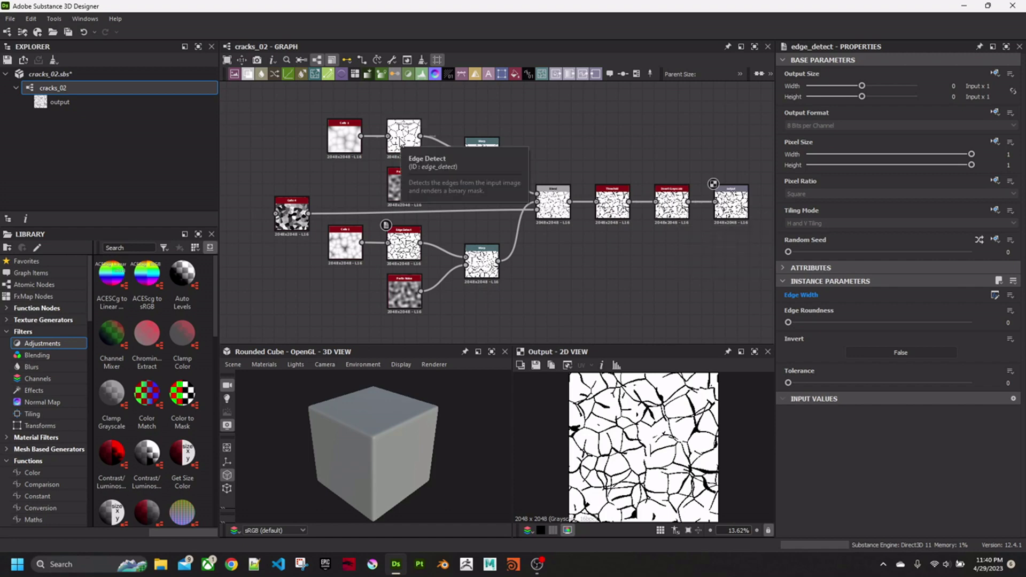
pyautogui.click(404, 243)
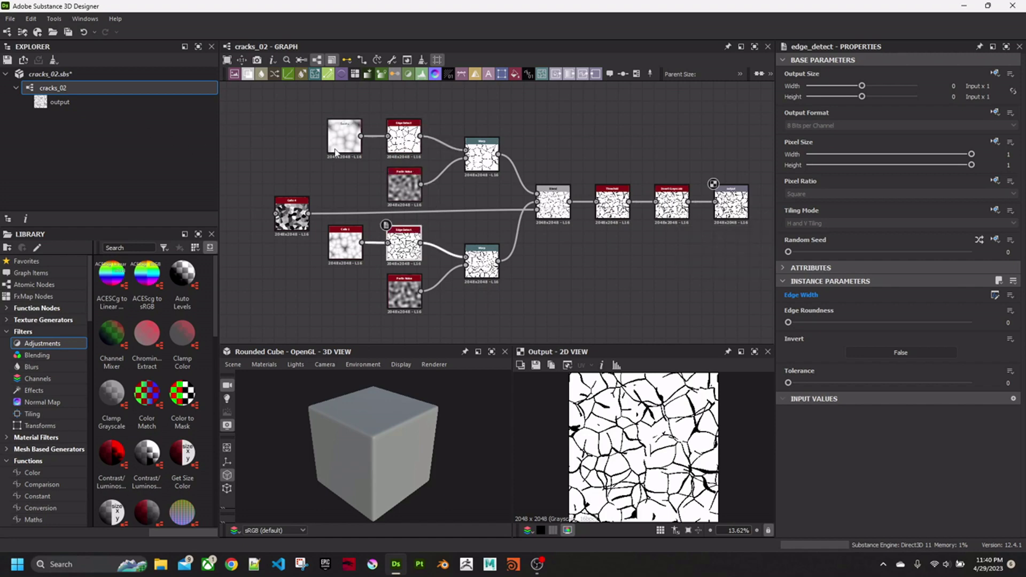
pyautogui.click(58, 92)
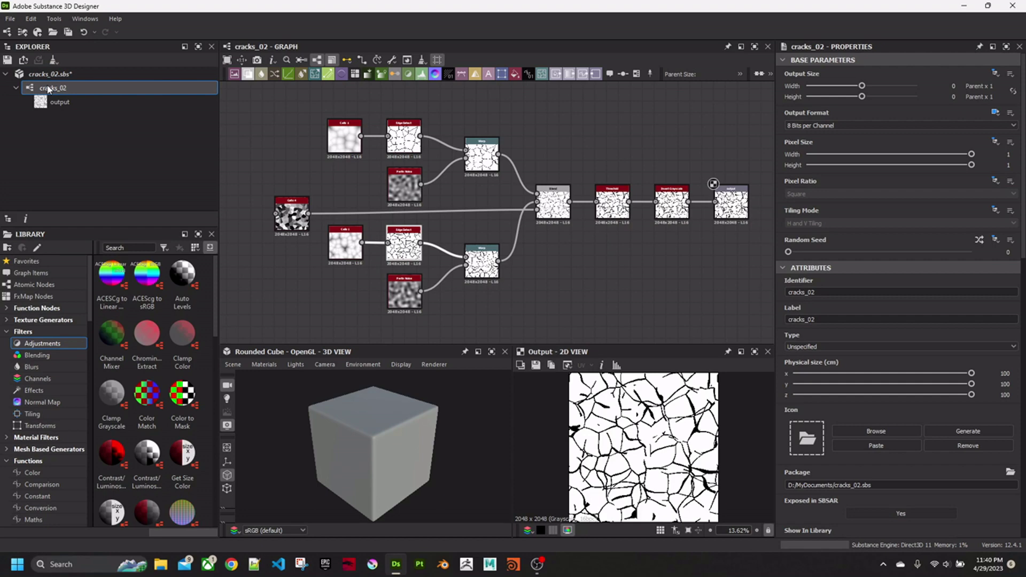
pyautogui.scroll(-10, 816, 231)
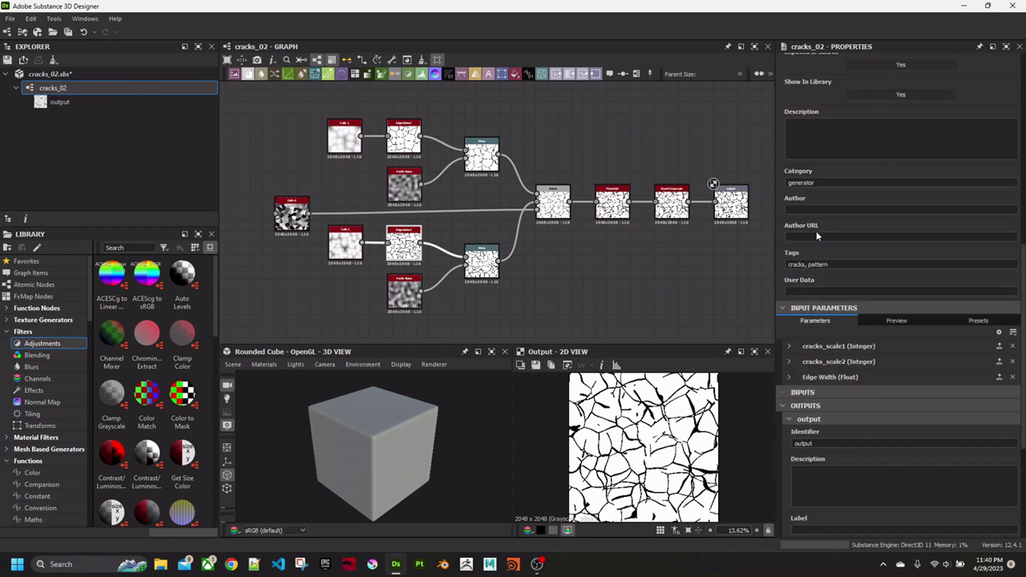
pyautogui.scroll(-3, 816, 231)
pyautogui.click(790, 216)
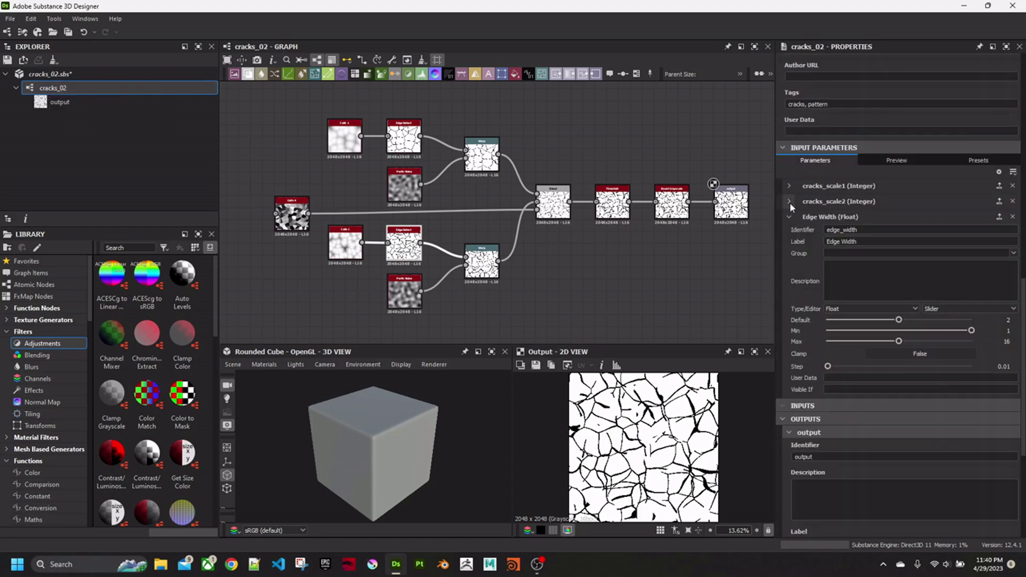
pyautogui.click(789, 201)
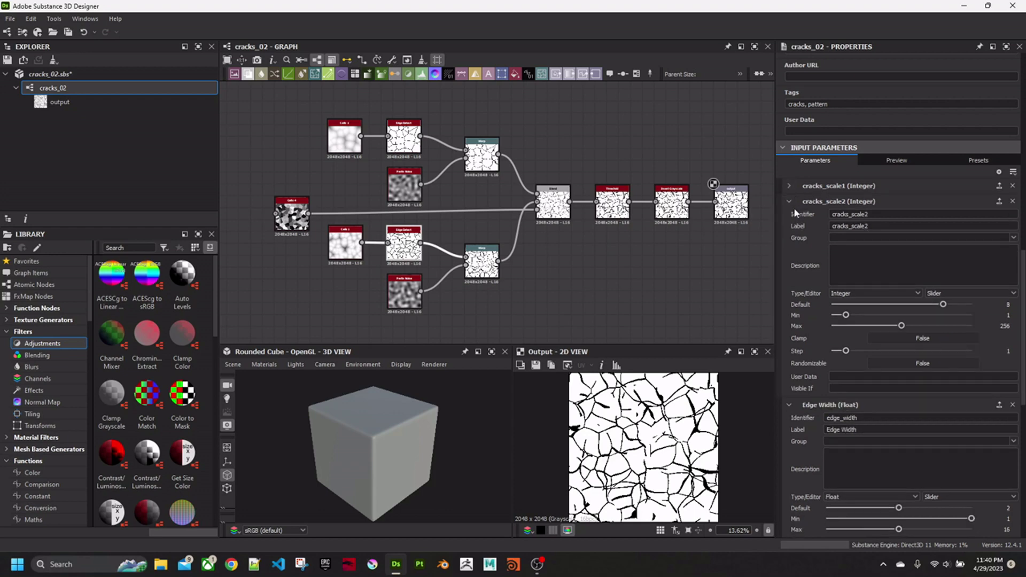
pyautogui.click(790, 202)
pyautogui.click(789, 217)
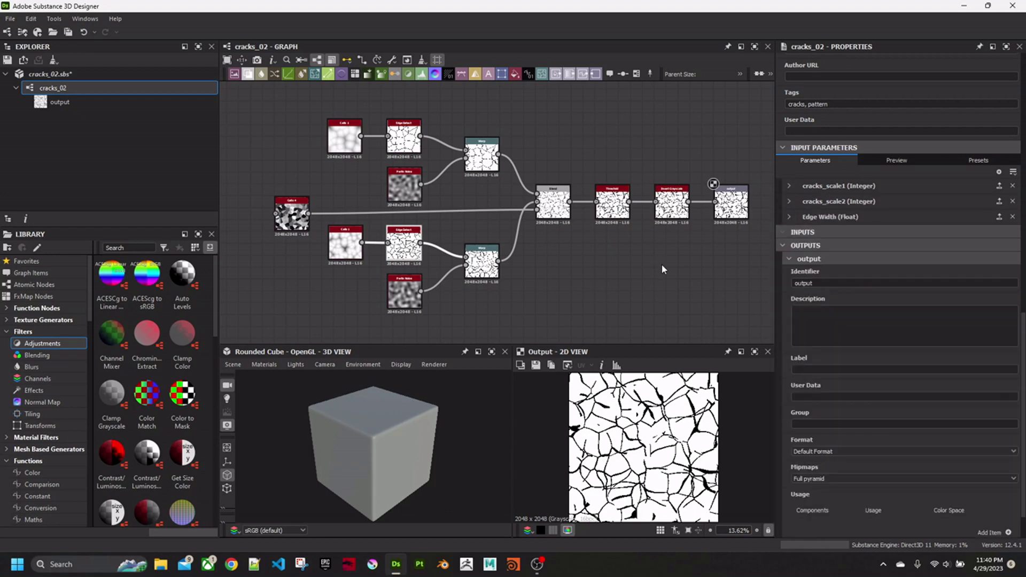
pyautogui.click(790, 201)
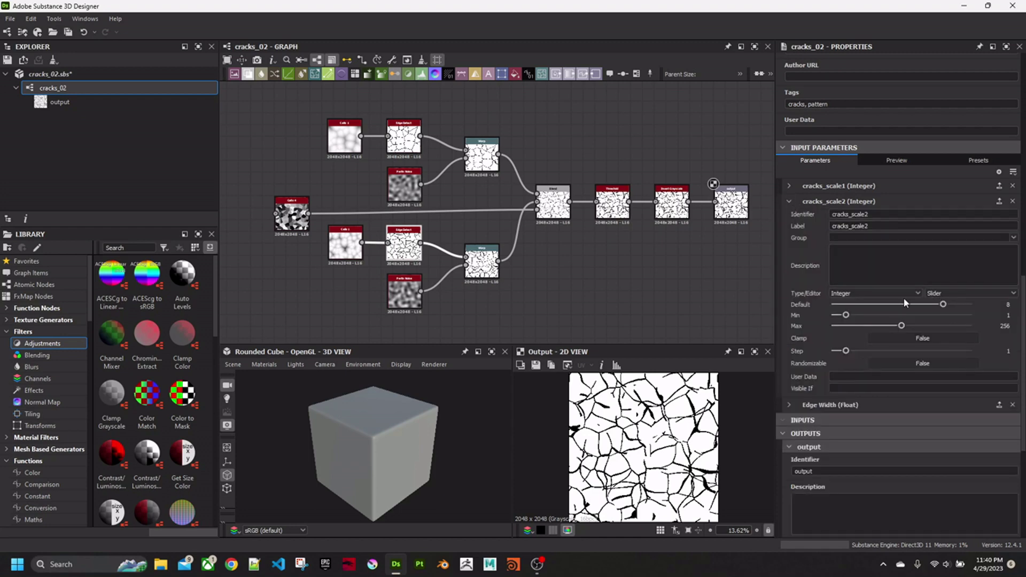
pyautogui.click(790, 202)
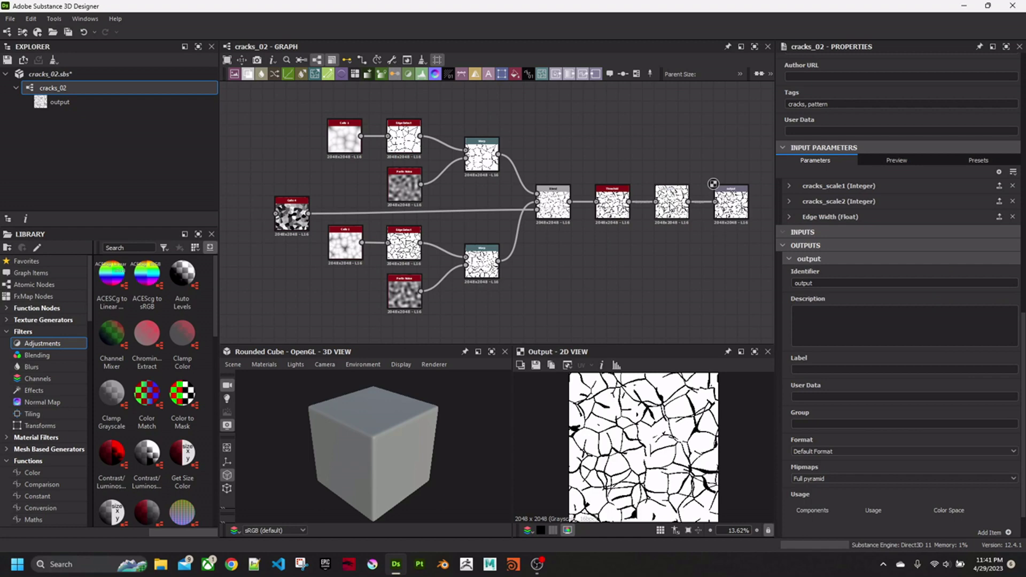
# Step: Expose Invert Grayscale's Invert as graph input global_invert, labelled Global Invert
pyautogui.click(672, 203)
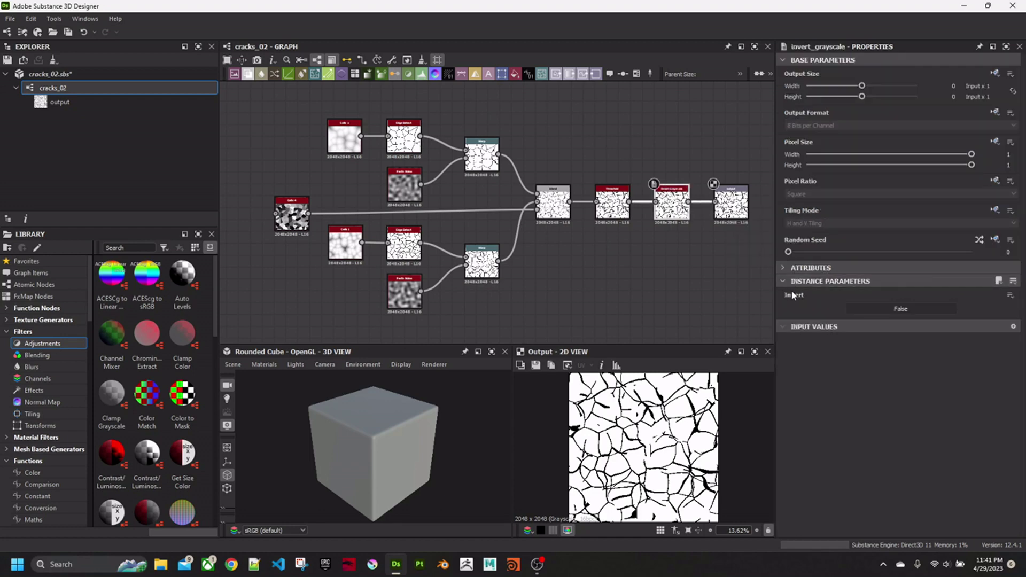
pyautogui.click(1011, 296)
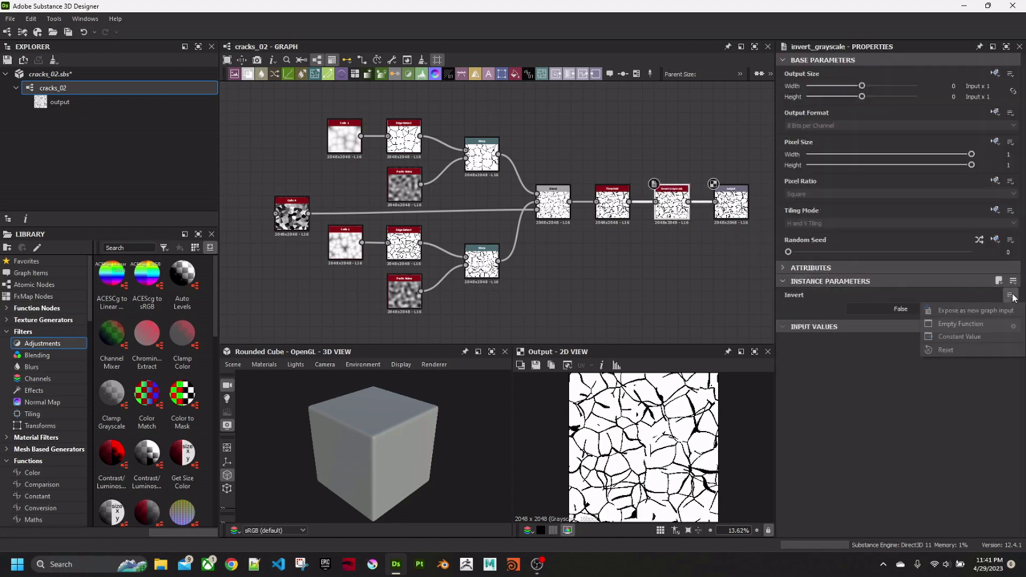
pyautogui.click(986, 311)
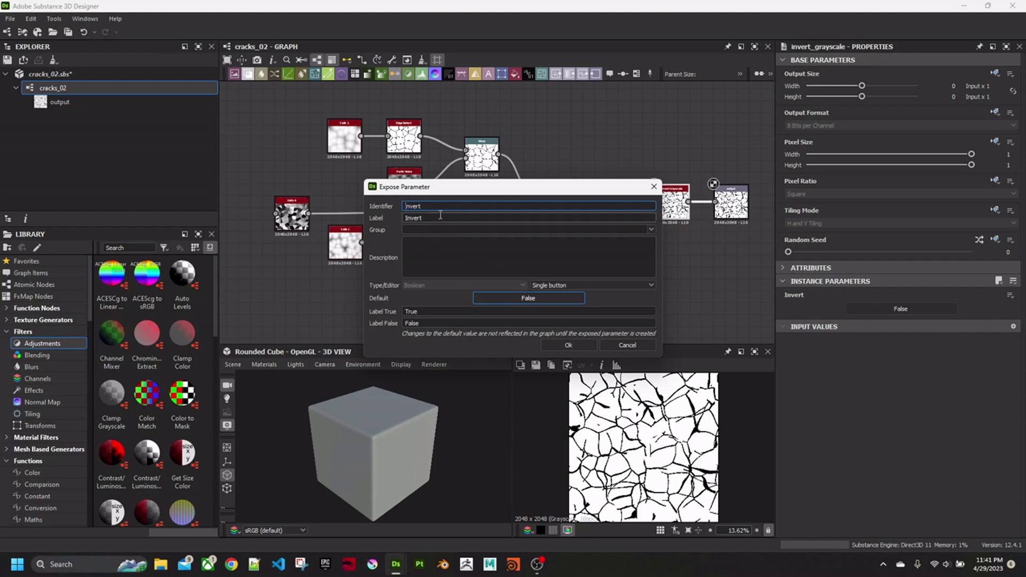
pyautogui.write('global_')
pyautogui.moveTo(460, 206); pyautogui.dragTo(370, 211)
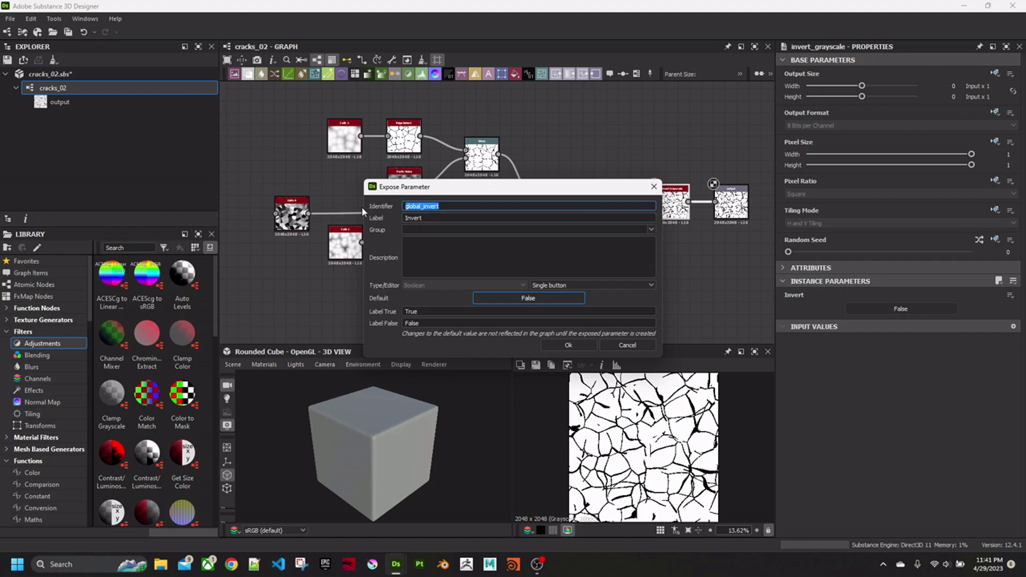
pyautogui.click(406, 218)
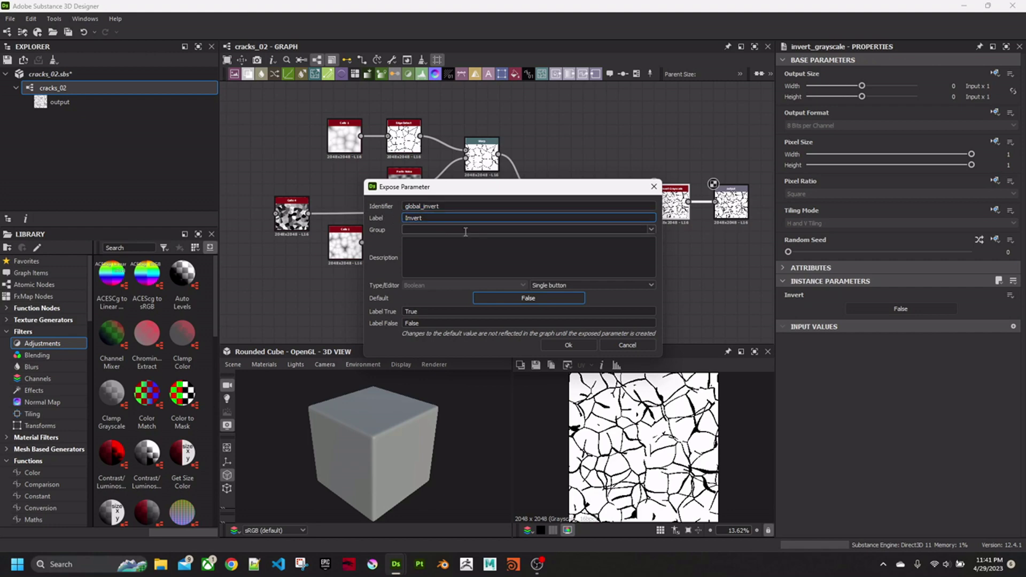
pyautogui.write('Global')
pyautogui.click(572, 345)
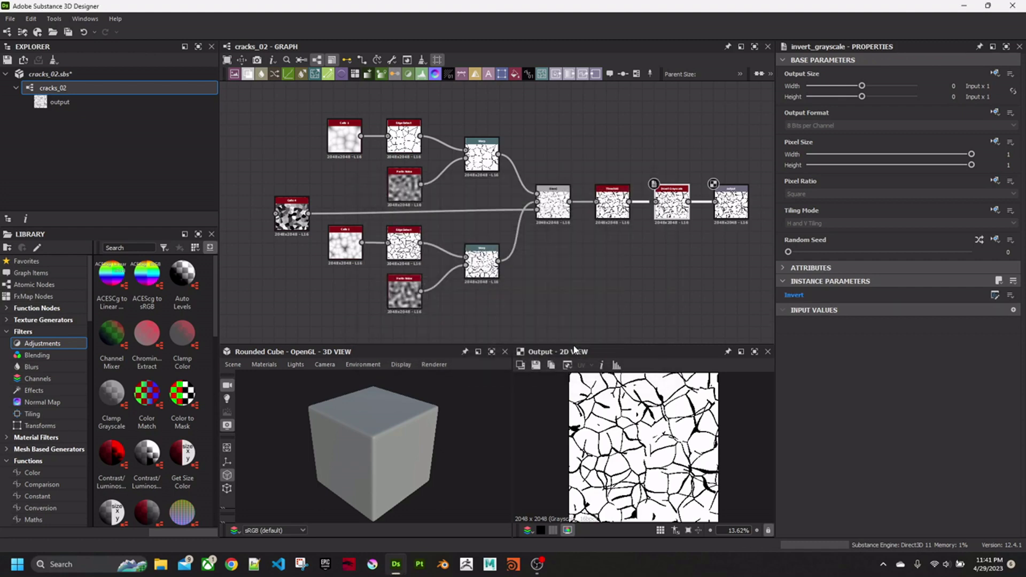
# Step: Save cracks_02.sbs, republish it as an .sbsar, and launch Substance 3D Painter
pyautogui.moveTo(640, 274); pyautogui.dragTo(621, 272, button='middle')
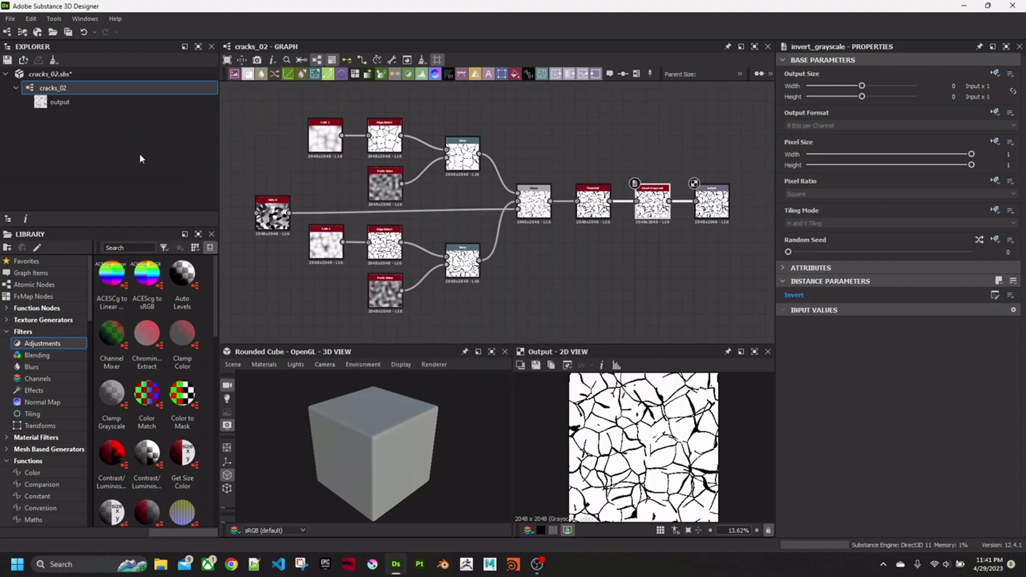
pyautogui.rightClick(67, 76)
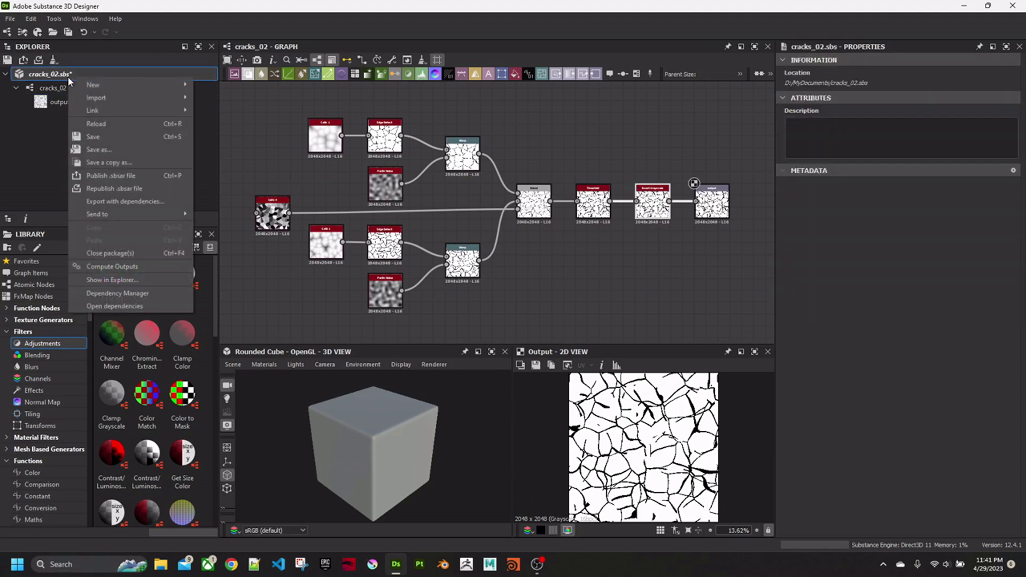
pyautogui.press('Escape')
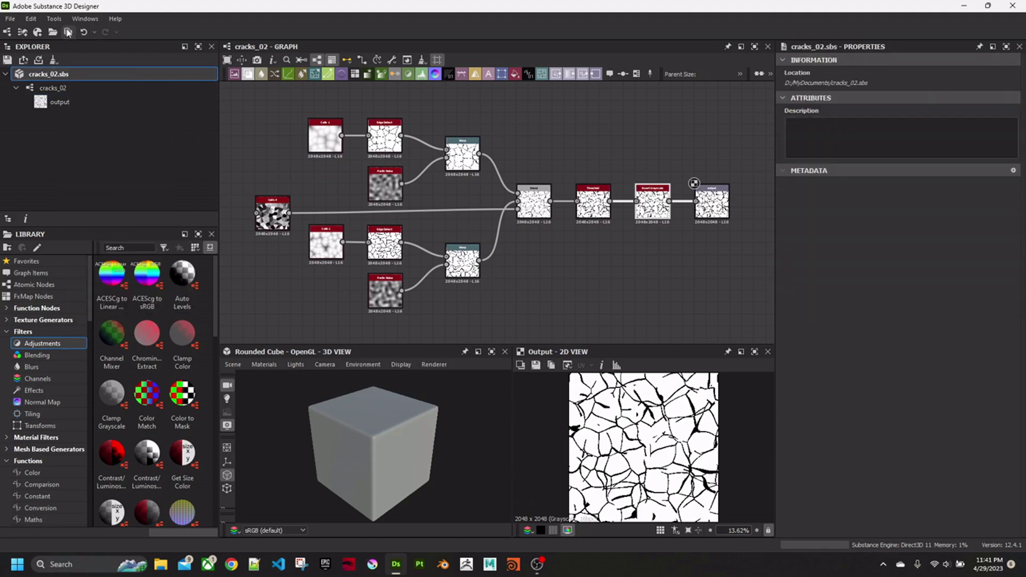
pyautogui.rightClick(67, 76)
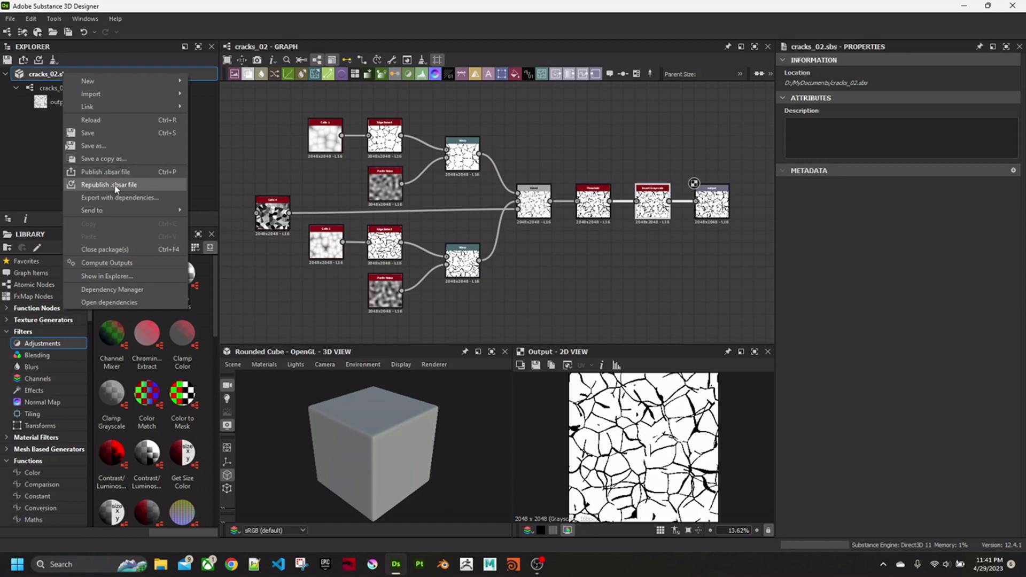
pyautogui.click(109, 184)
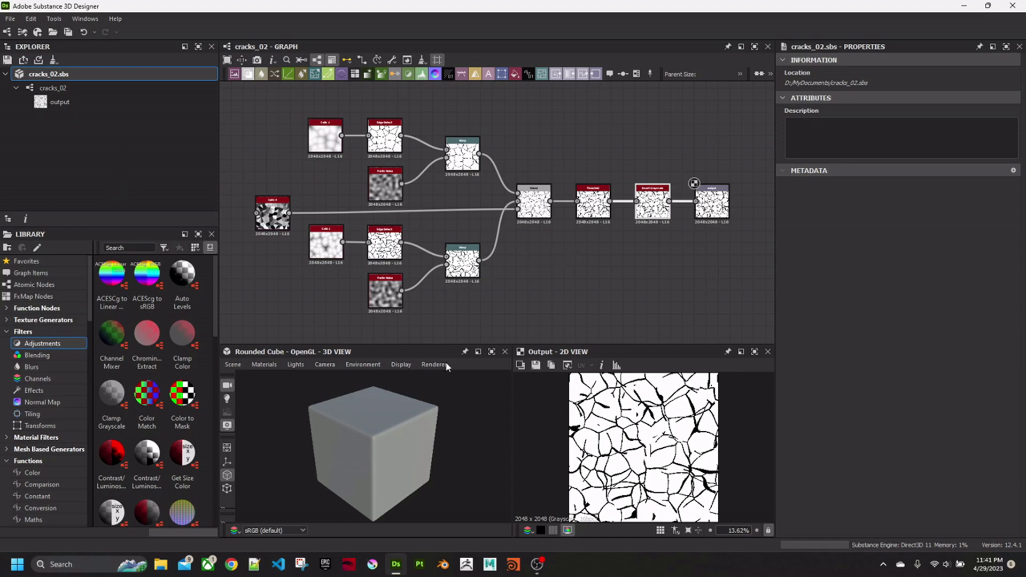
pyautogui.click(421, 571)
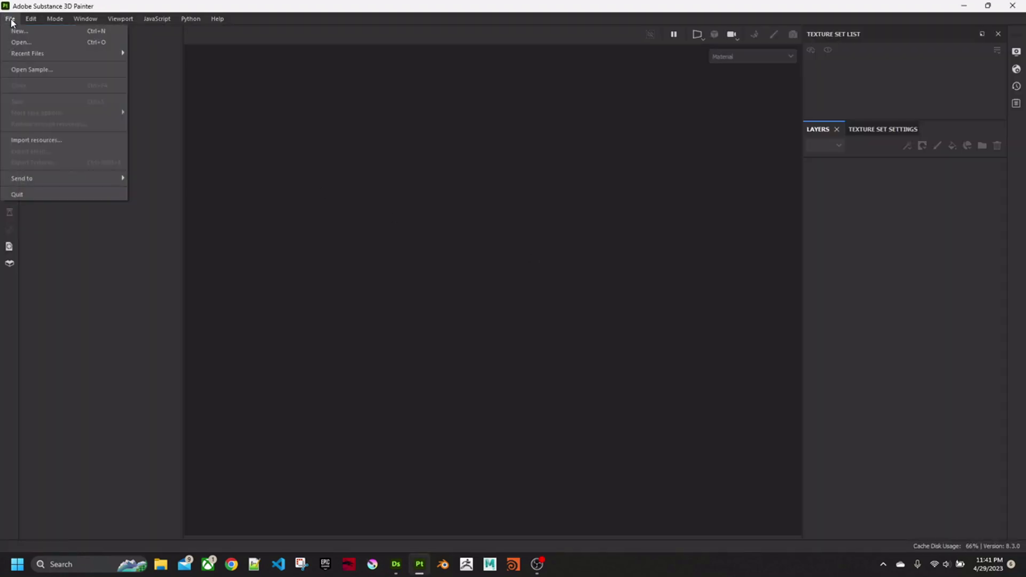
# Step: Open the MeetMat sample and add a fill layer with cracks_02 as its base color
pyautogui.click(24, 69)
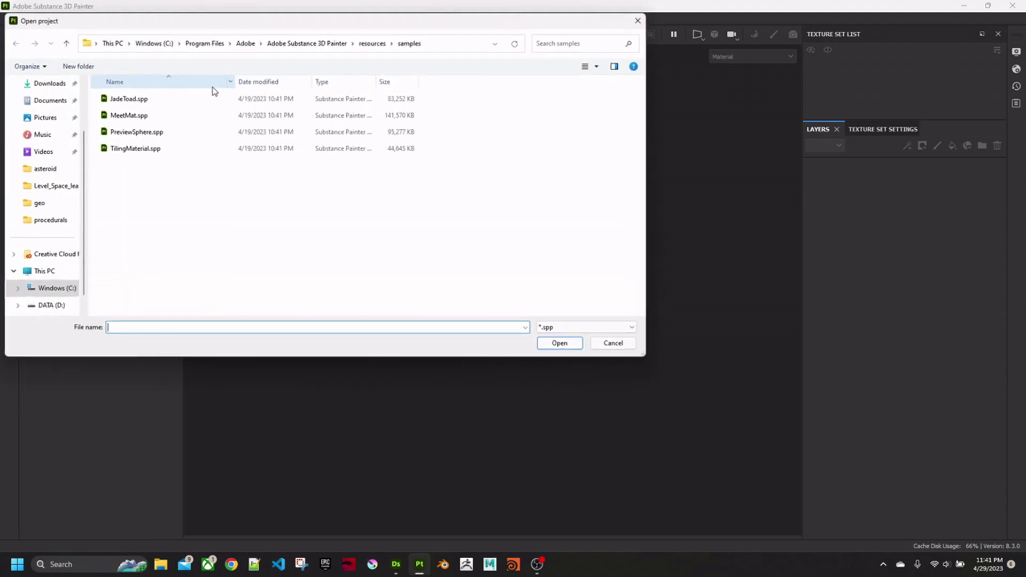
pyautogui.doubleClick(171, 121)
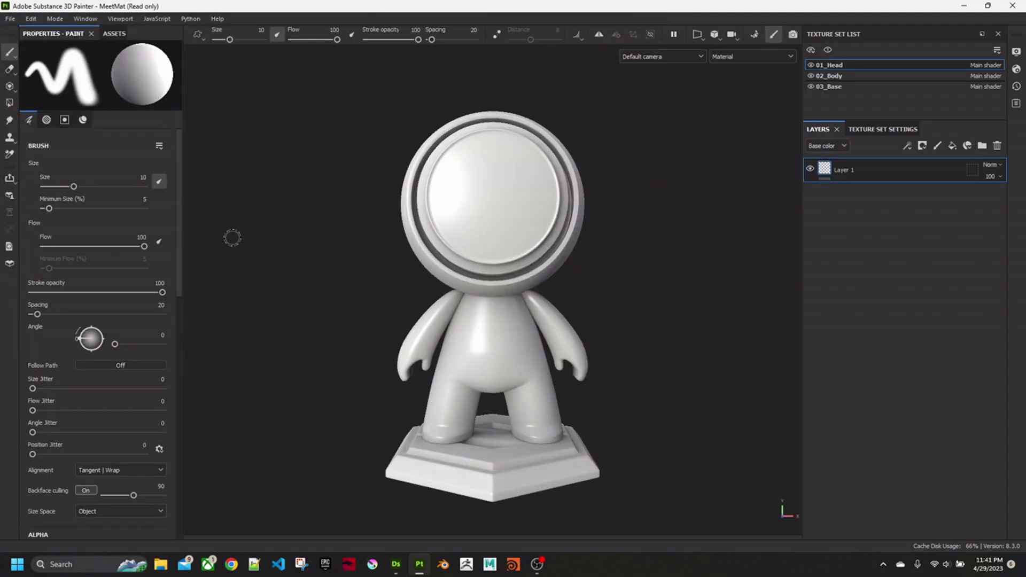
pyautogui.click(952, 146)
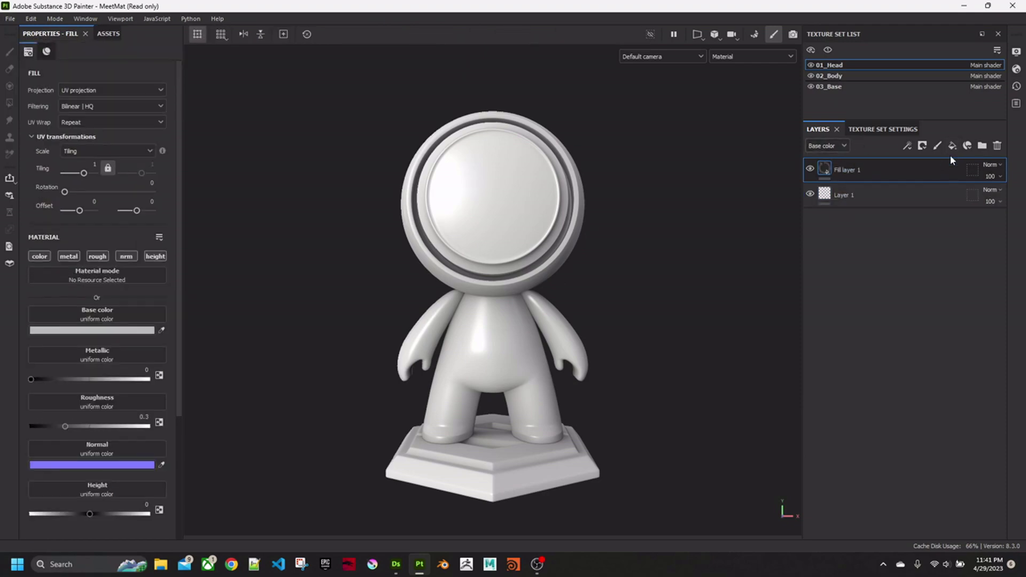
pyautogui.click(95, 315)
pyautogui.write('crac')
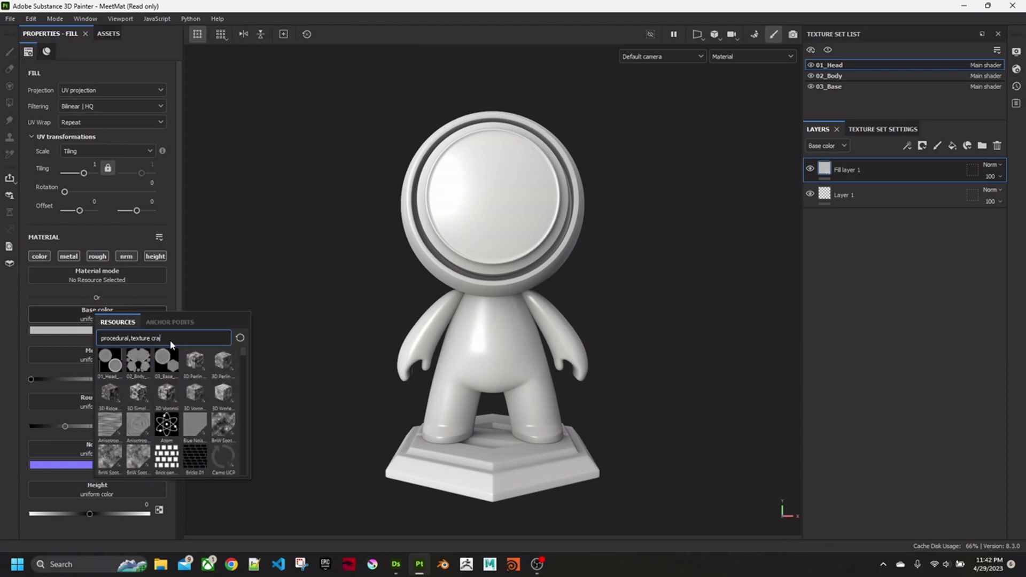
pyautogui.click(139, 360)
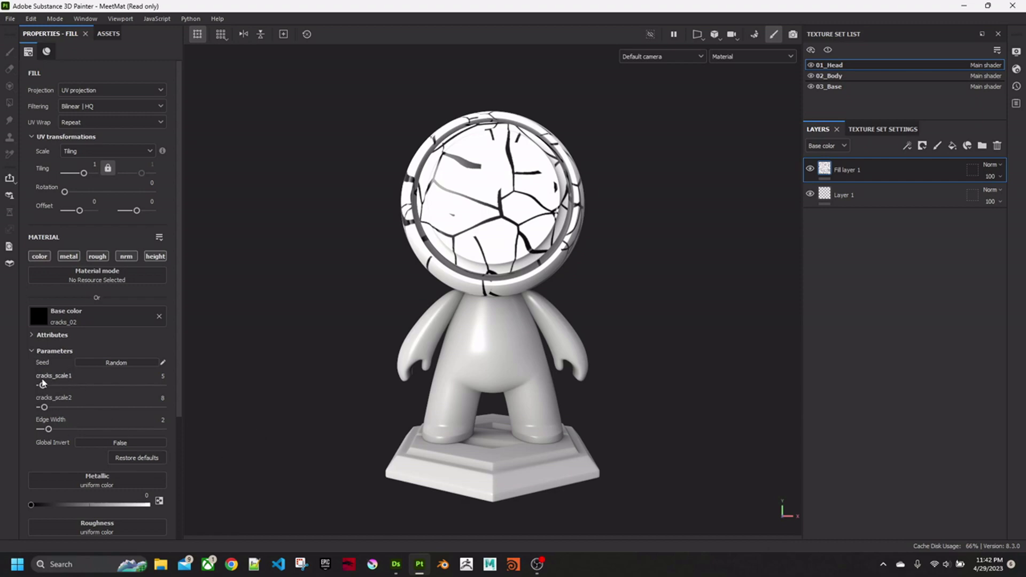
# Step: Raise cracks_scale1, test Global Invert on and off, and lower Edge Width to 1.66
pyautogui.moveTo(43, 389)
pyautogui.mouseDown()
pyautogui.moveTo(54, 389)
pyautogui.moveTo(42, 389)
pyautogui.mouseUp()
pyautogui.click(121, 444)
pyautogui.click(120, 443)
pyautogui.moveTo(48, 431); pyautogui.dragTo(47, 430)
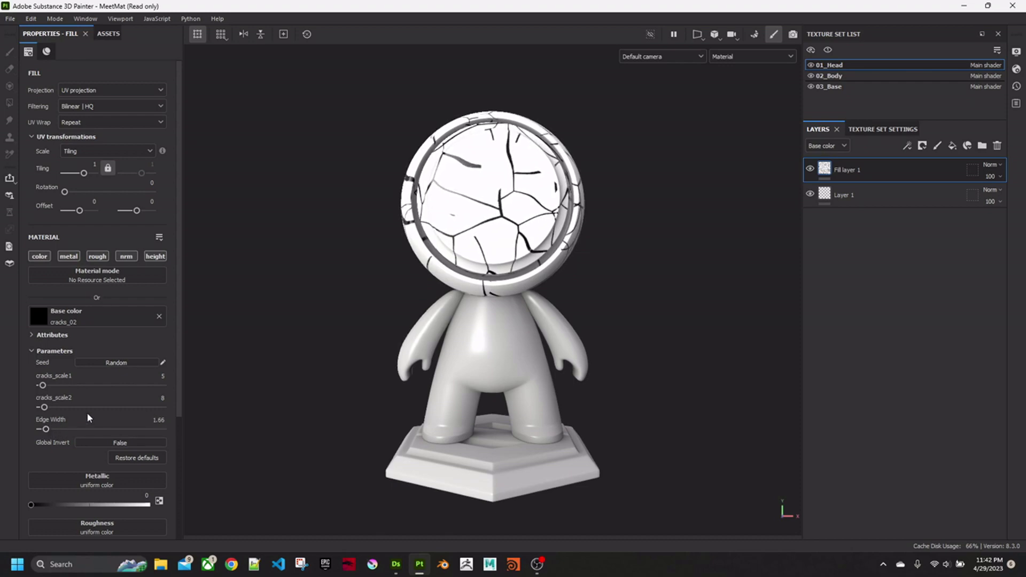
pyautogui.moveTo(509, 245)
pyautogui.keyDown('alt'); pyautogui.mouseDown()
pyautogui.moveTo(419, 263)
pyautogui.moveTo(524, 241)
pyautogui.mouseUp(); pyautogui.keyUp('alt')
pyautogui.keyDown('alt'); pyautogui.moveTo(523, 240); pyautogui.dragTo(553, 228, button='right'); pyautogui.keyUp('alt')
pyautogui.keyDown('alt'); pyautogui.moveTo(553, 228); pyautogui.dragTo(590, 262); pyautogui.keyUp('alt')
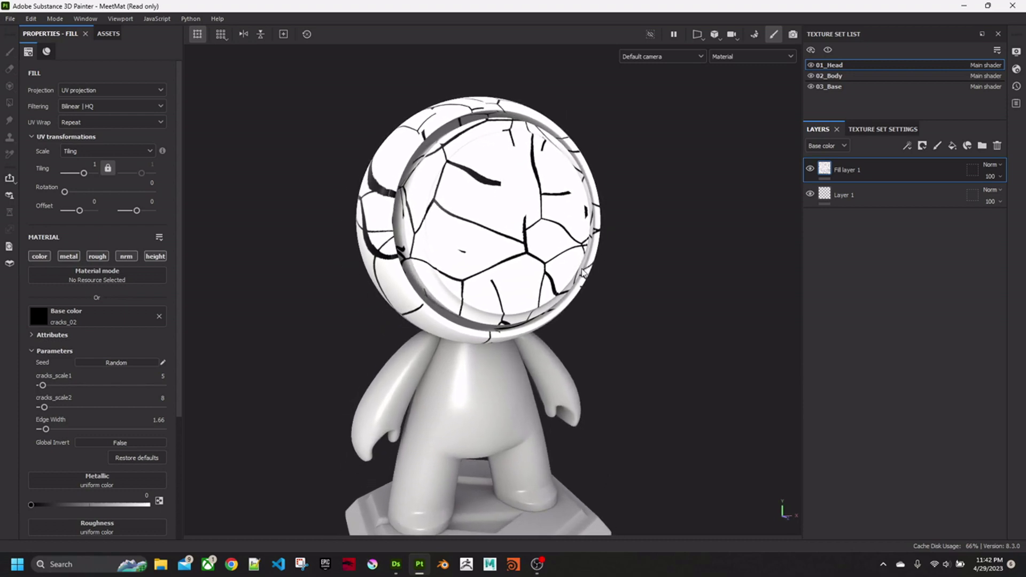